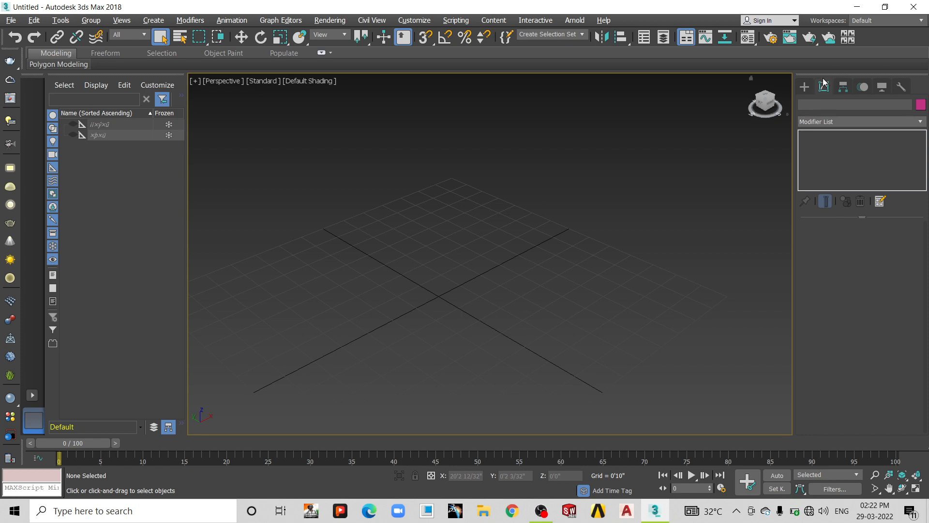
Create a standard box primitive on the grid, about 1'9" long, 1'1" wide and 4'4" high
left_click(807, 88)
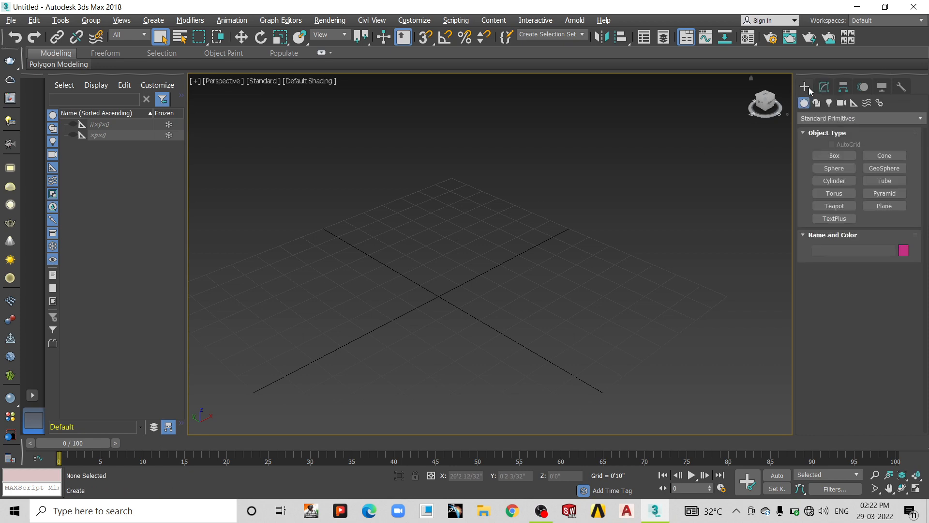
left_click(839, 168)
left_click(827, 118)
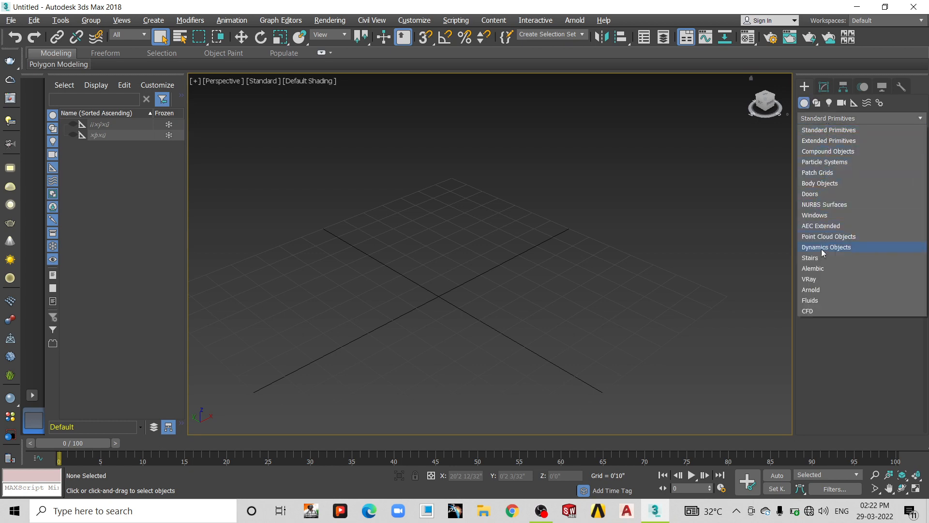
left_click(765, 214)
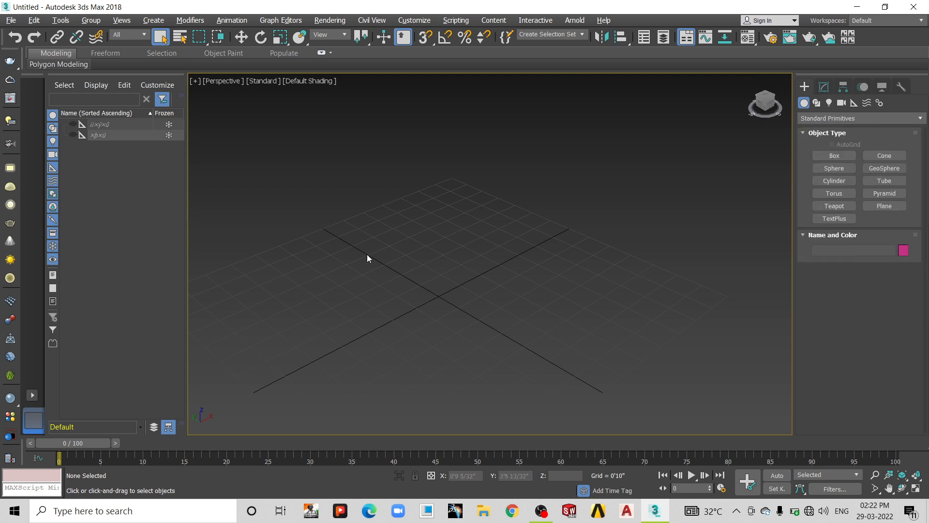
middle_click_drag(407, 300, 481, 248)
left_click(827, 155)
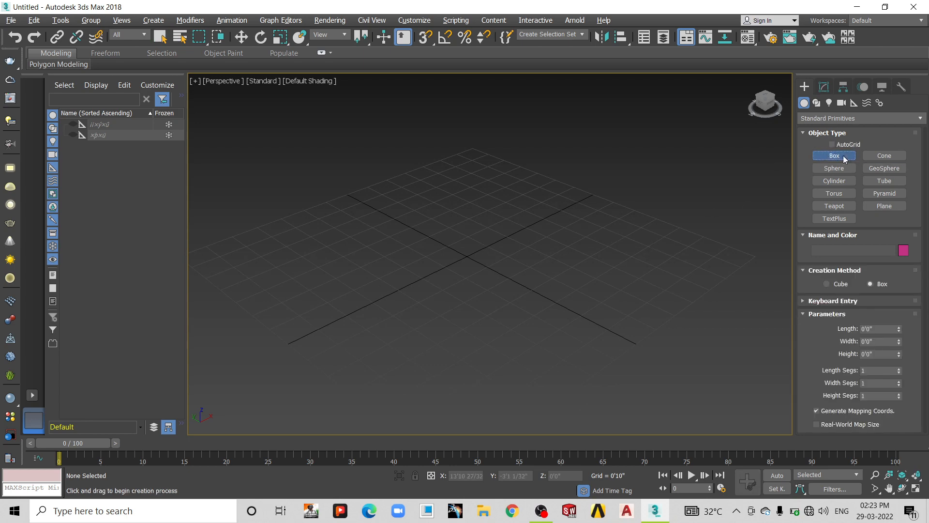
left_click_drag(371, 271, 441, 272)
left_click(469, 126)
middle_click_drag(446, 180, 450, 205)
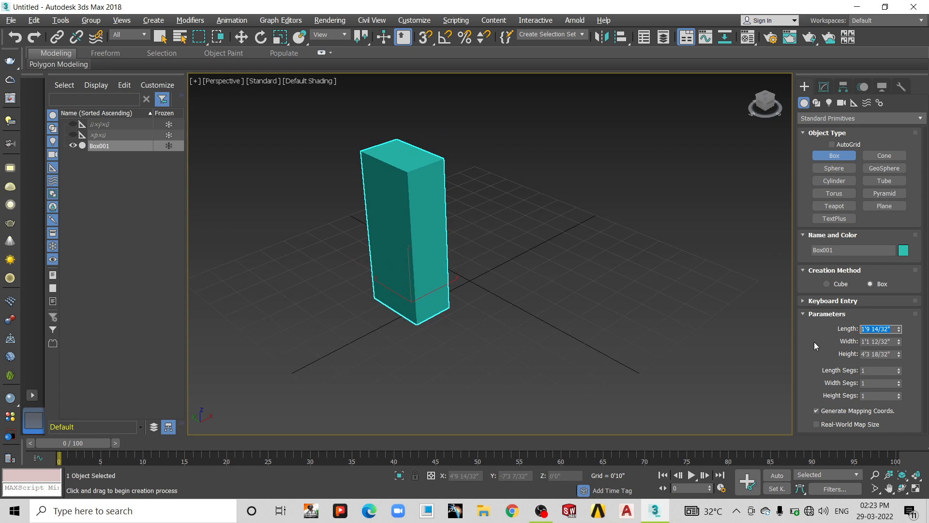
Set the box's length to 1'0", width to 2'0" and height to 5'0"
type("1")
key("Return")
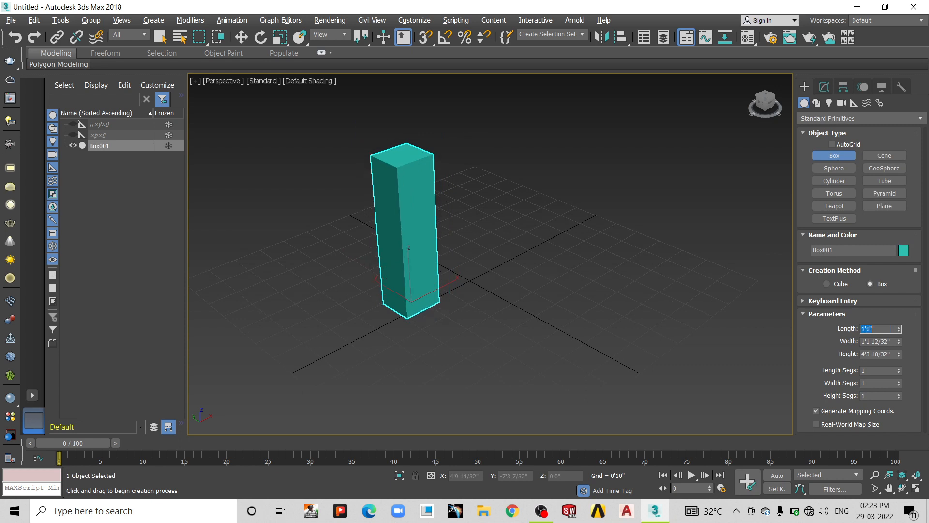
key("Tab")
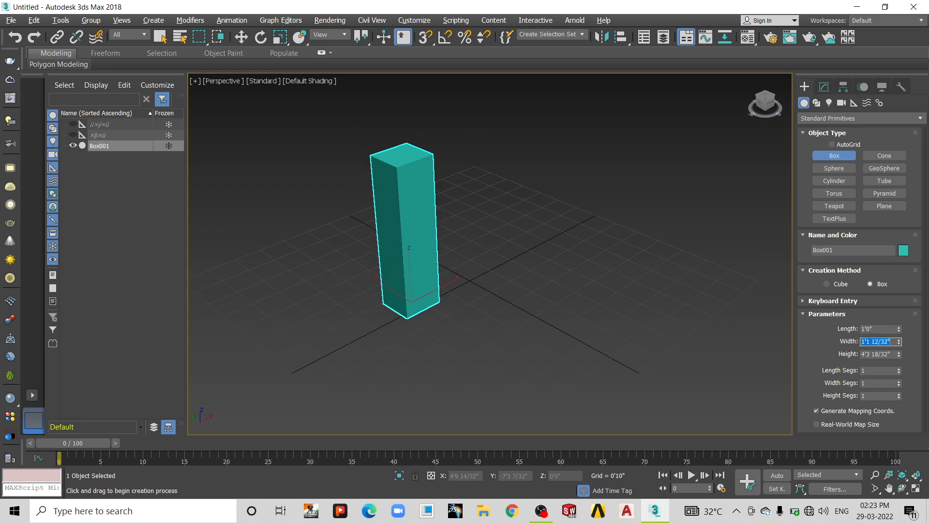
type("2")
key("Return")
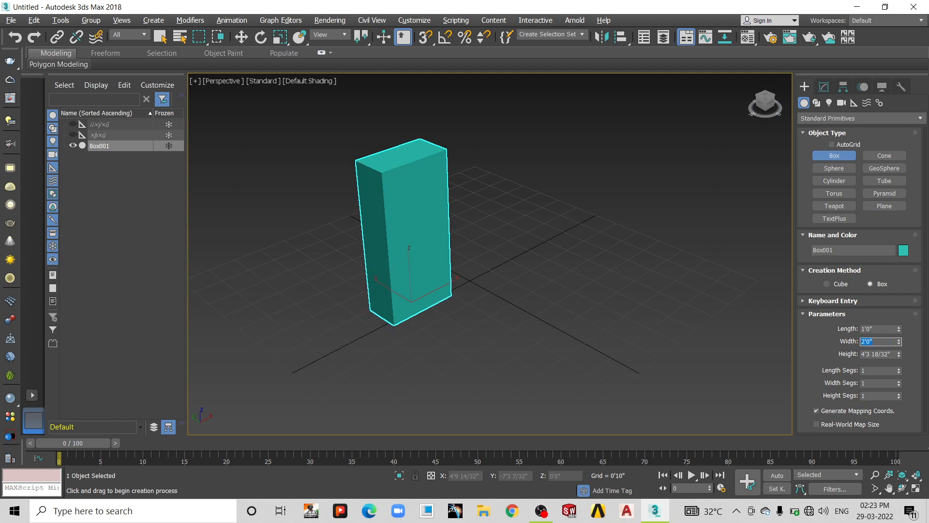
key("Tab")
type("5")
key("Return")
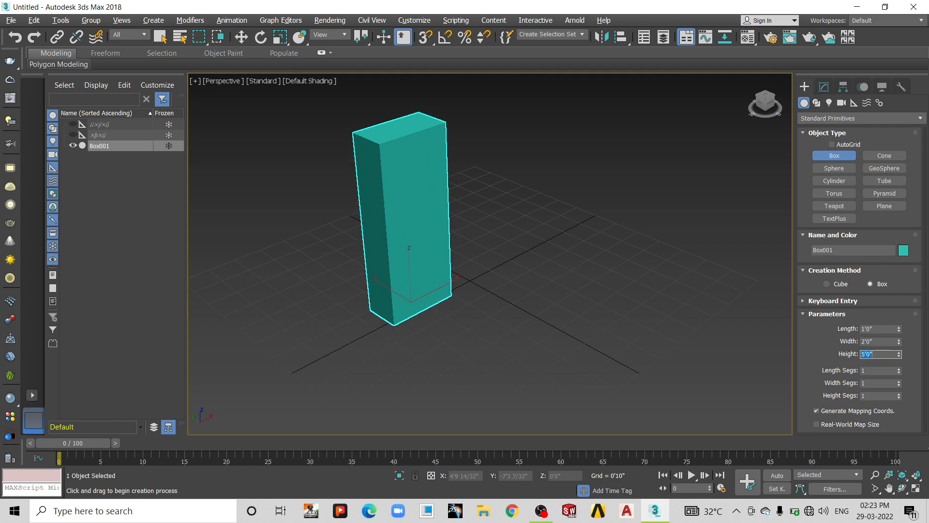
scroll(435, 208, "down", 2)
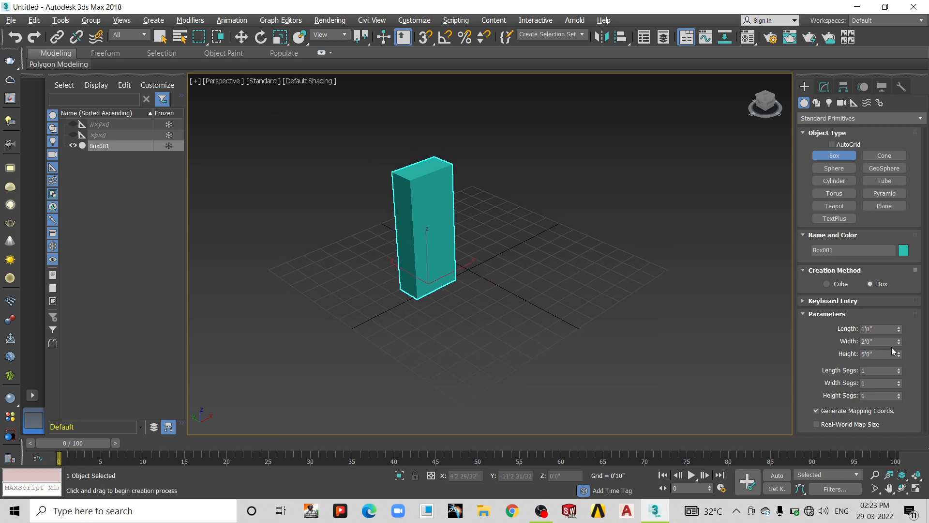
Add the Bend modifier to the box and dismiss the low-battery notice
left_click(825, 88)
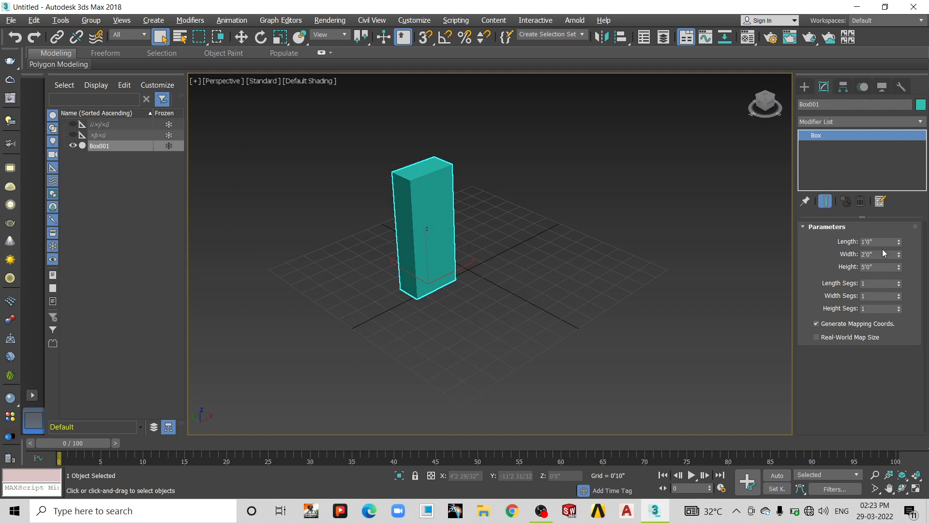
left_click(835, 121)
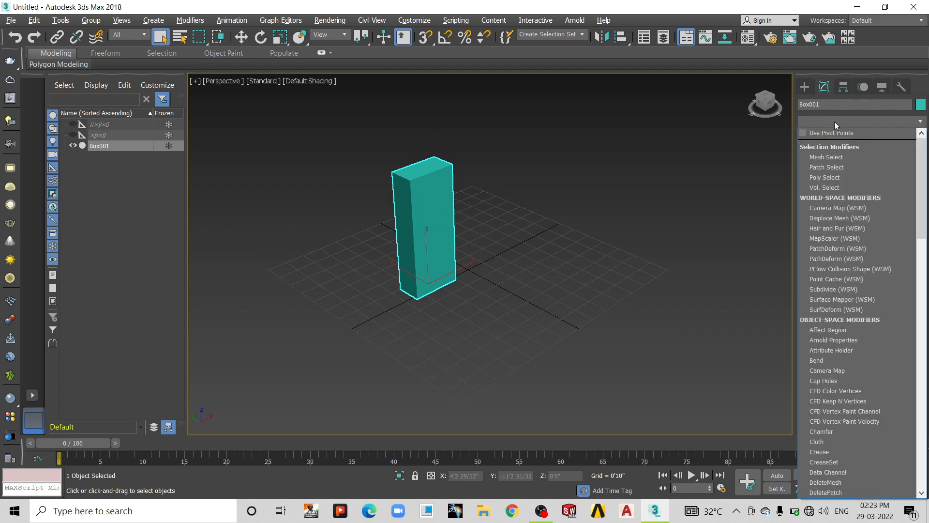
scroll(840, 365, "down", 15)
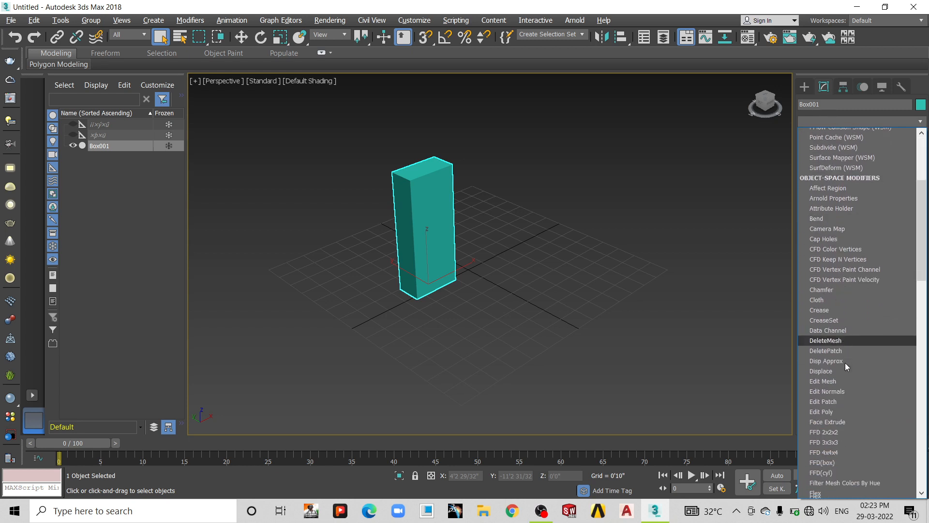
scroll(846, 361, "down", 6)
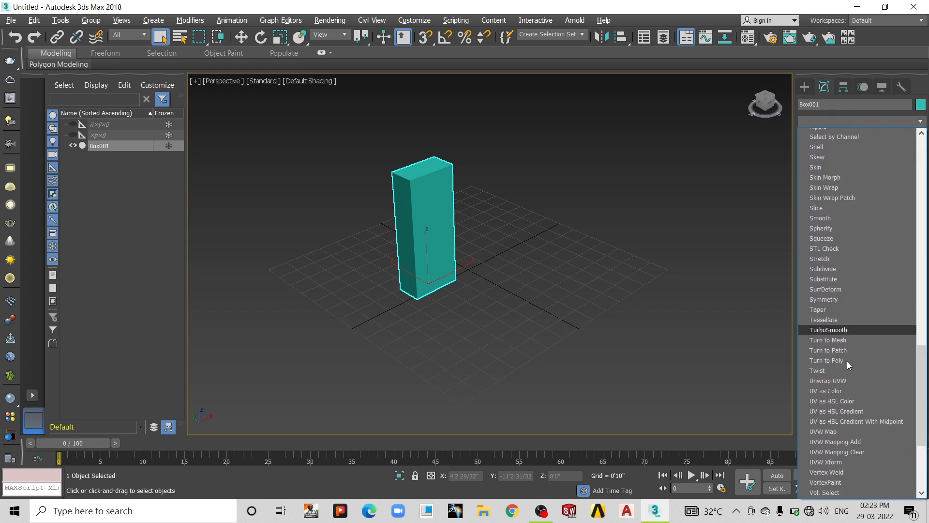
scroll(846, 361, "up", 20)
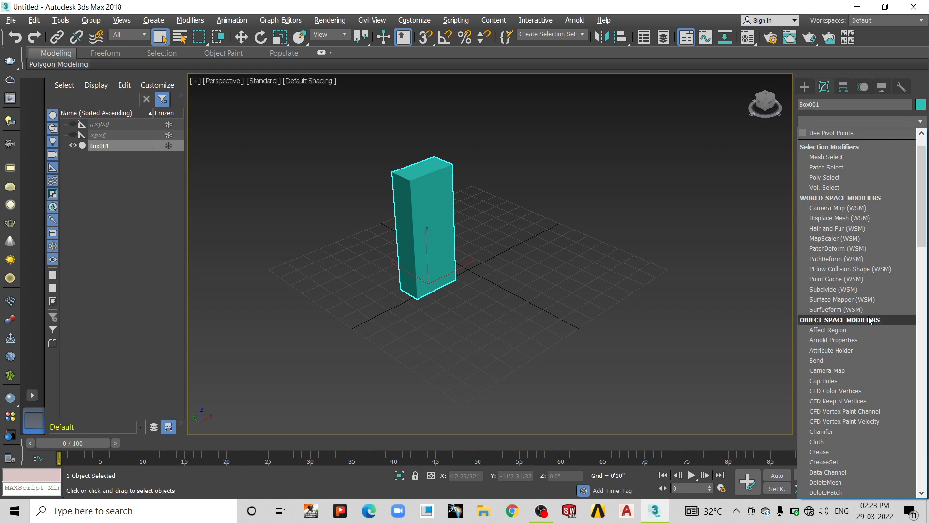
scroll(868, 319, "down", 2)
scroll(868, 316, "down", 1)
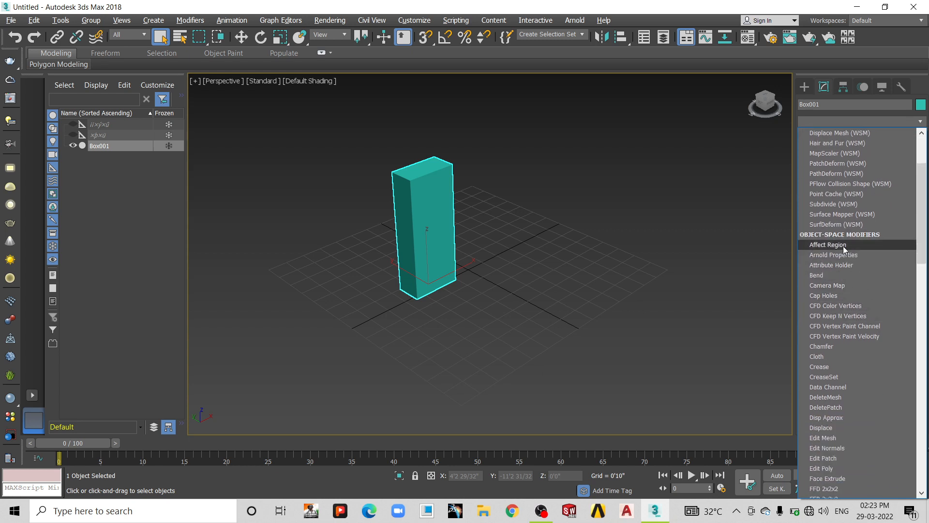
left_click(825, 275)
middle_click_drag(590, 243, 665, 266)
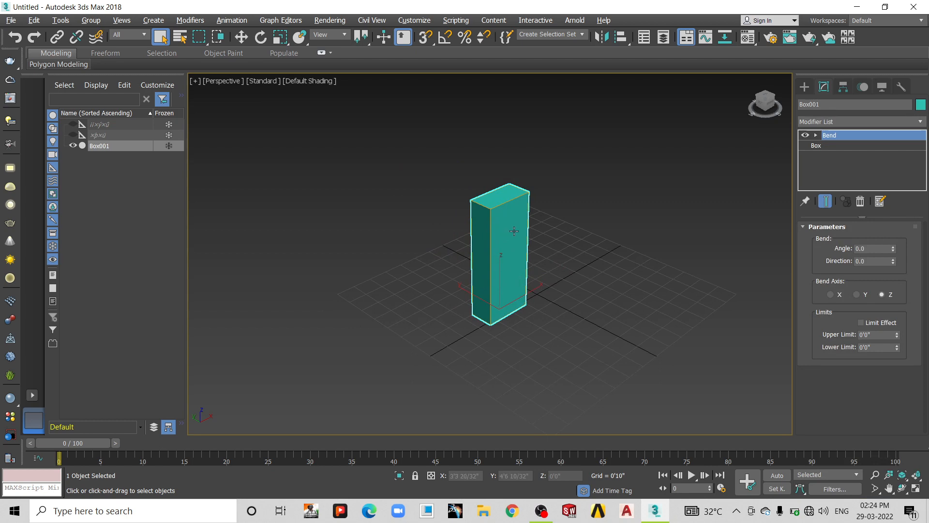
scroll(515, 231, "up", 2)
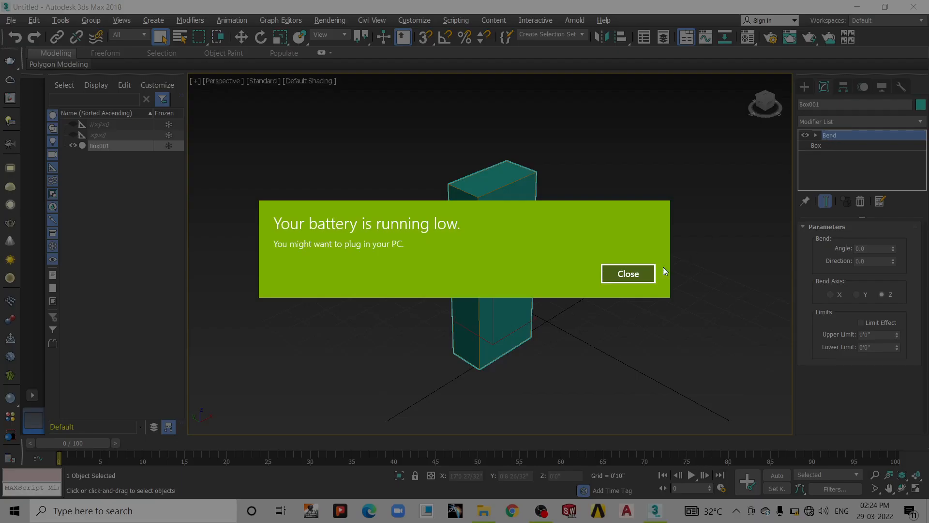
left_click(651, 273)
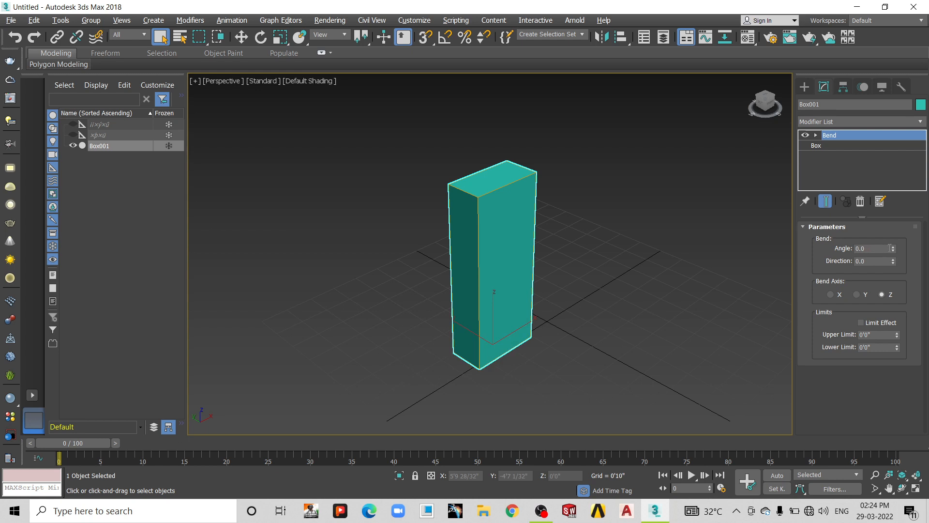
Set the Bend modifier's angle to 20 and dismiss the antivirus pop-up
left_click_drag(893, 248, 886, 230)
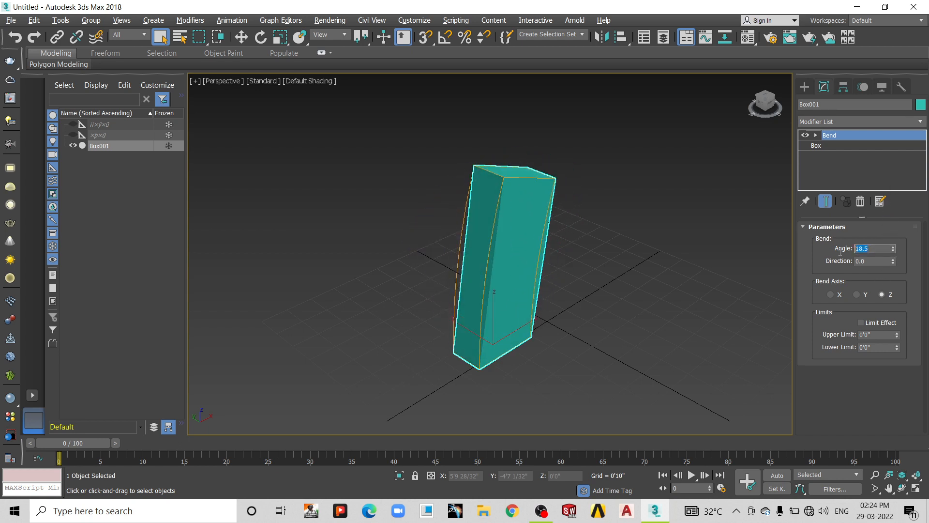
type("20")
key("Return")
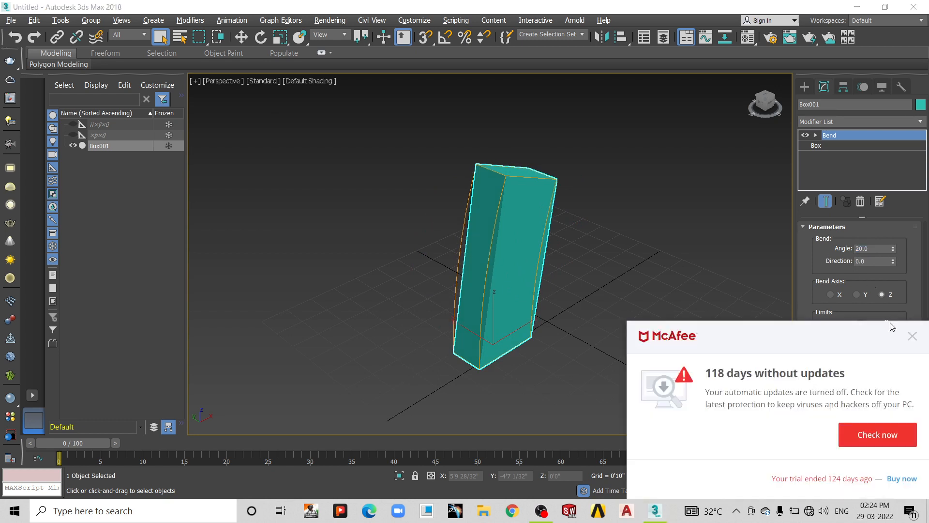
left_click(912, 336)
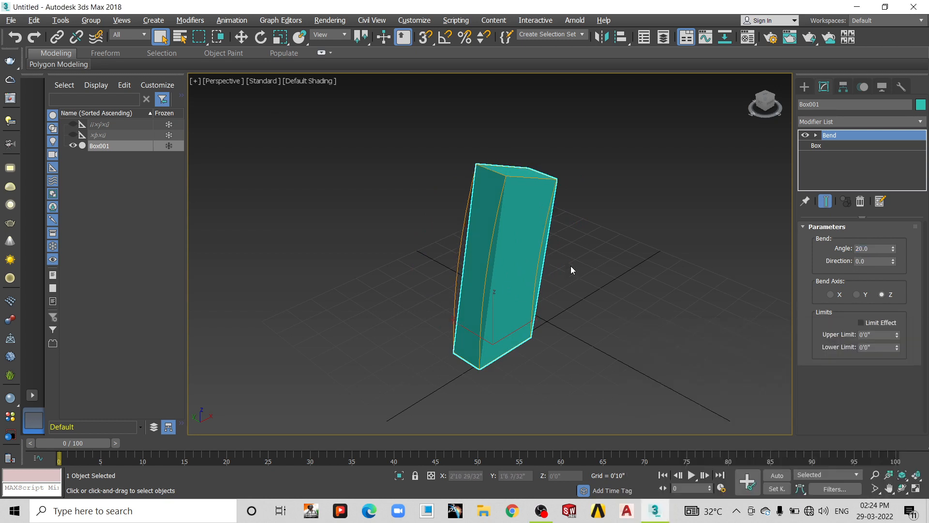
Increase the bend angle along the Z axis to about 103
middle_click_drag(547, 261, 488, 234, "alt")
scroll(470, 223, "up", 3)
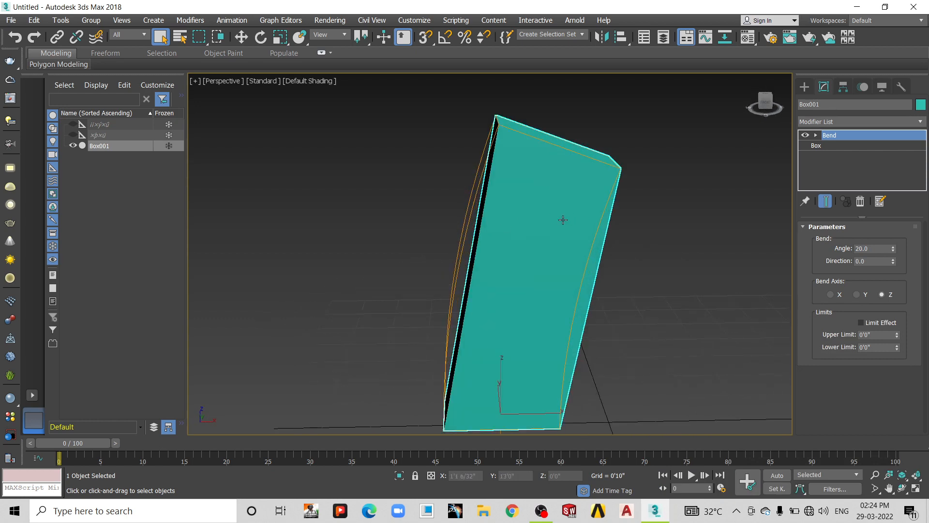
left_click_drag(893, 249, 890, 166)
middle_click_drag(574, 245, 541, 191)
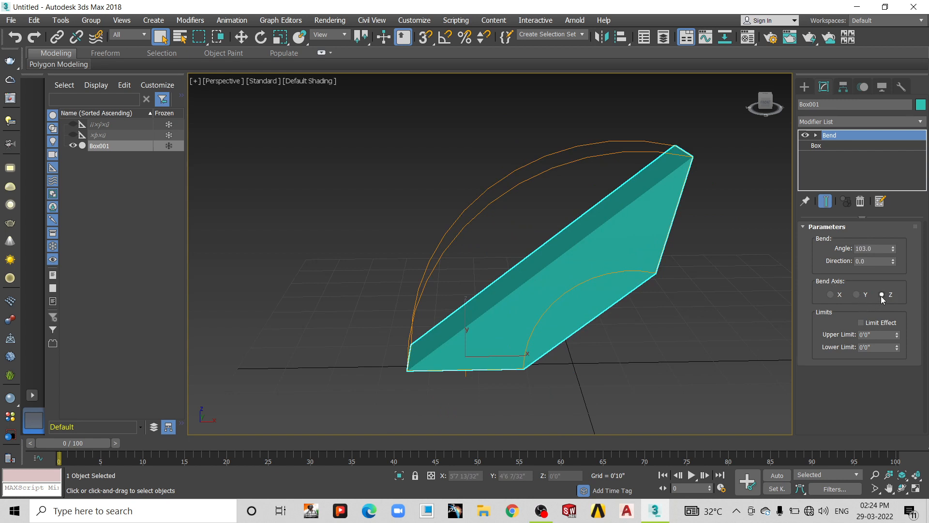
Change the bend axis of the box from Z to Y
left_click(856, 295)
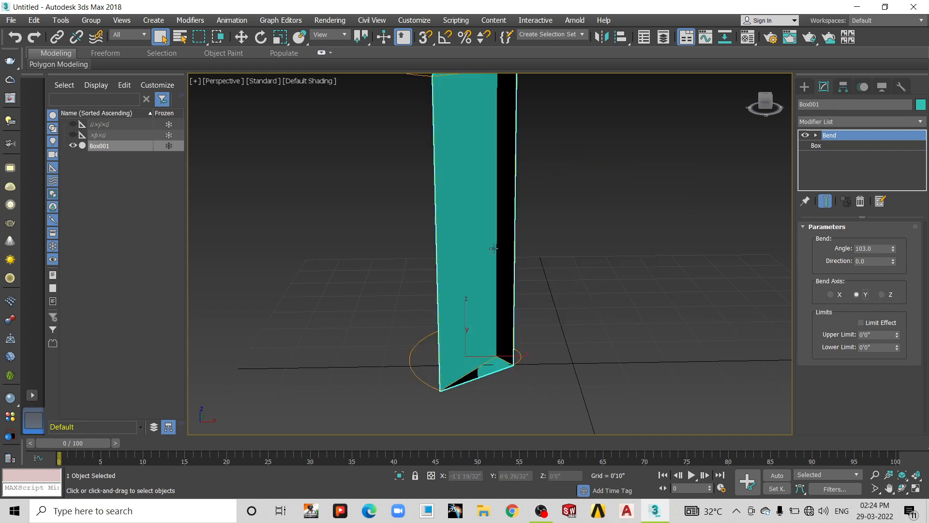
scroll(426, 230, "down", 4)
middle_click_drag(478, 203, 437, 166, "alt")
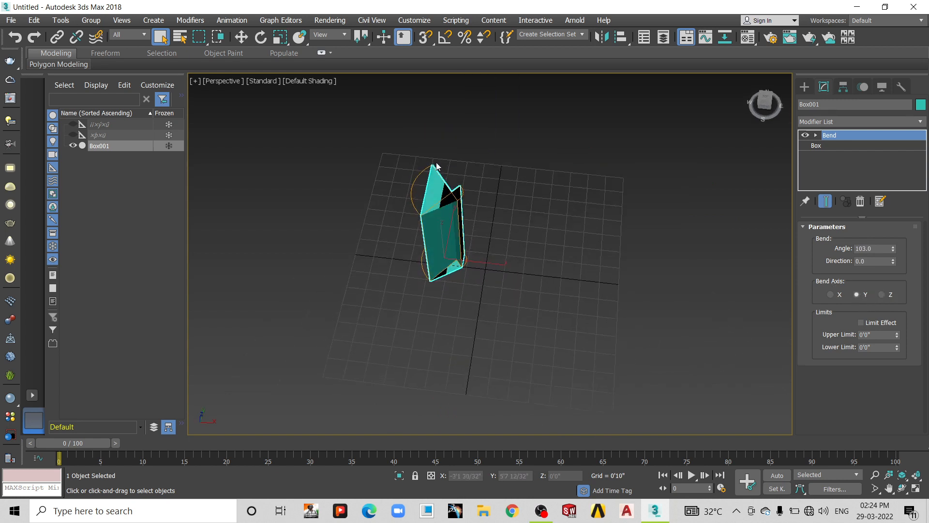
scroll(433, 182, "up", 3)
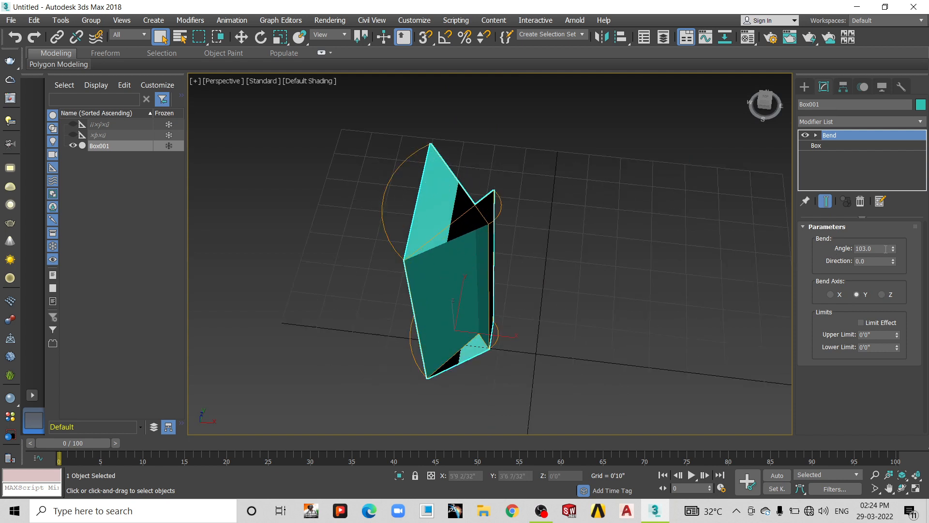
Reduce the bend angle to about 16.5 and resize the underlying box to about 4'9" long and 1'11" wide
left_click_drag(893, 248, 908, 59)
left_click(842, 148)
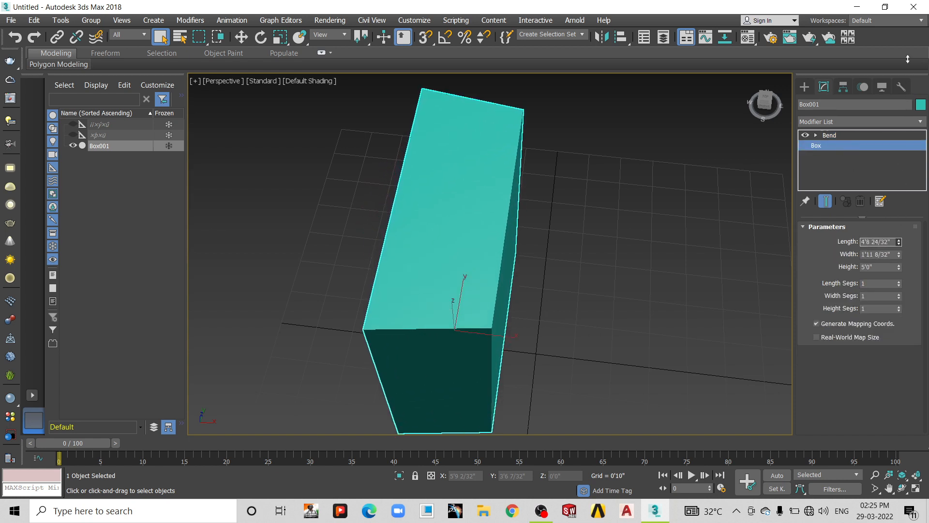
Lower the Bend modifier's angle to about -49.5 and switch the bend axis to X
left_click(837, 137)
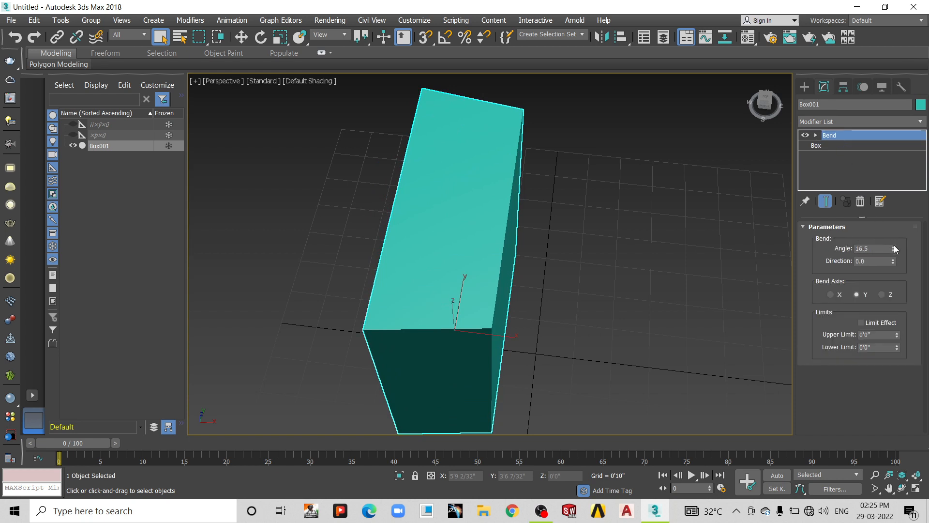
left_click_drag(895, 249, 846, 303)
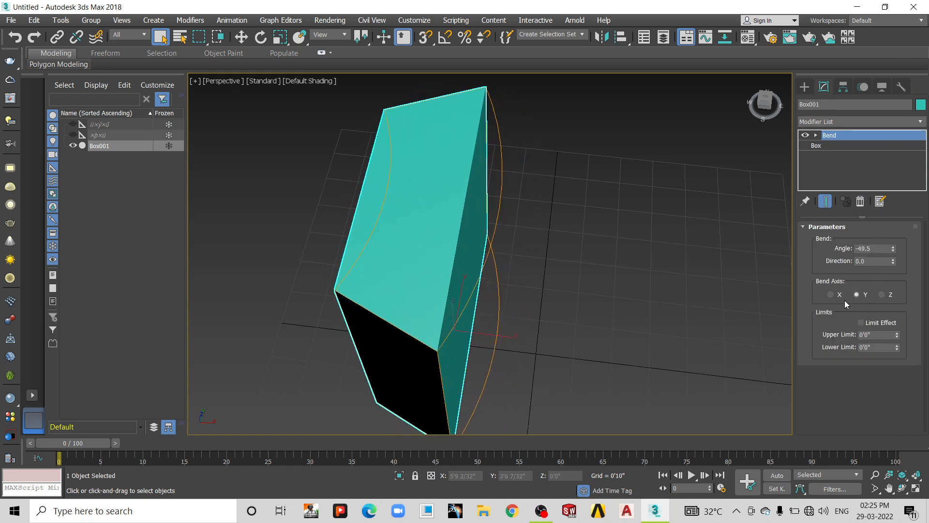
left_click(830, 295)
Raise the bend angle along the X axis to about 89
scroll(603, 262, "down", 3)
middle_click_drag(576, 269, 579, 227, "alt")
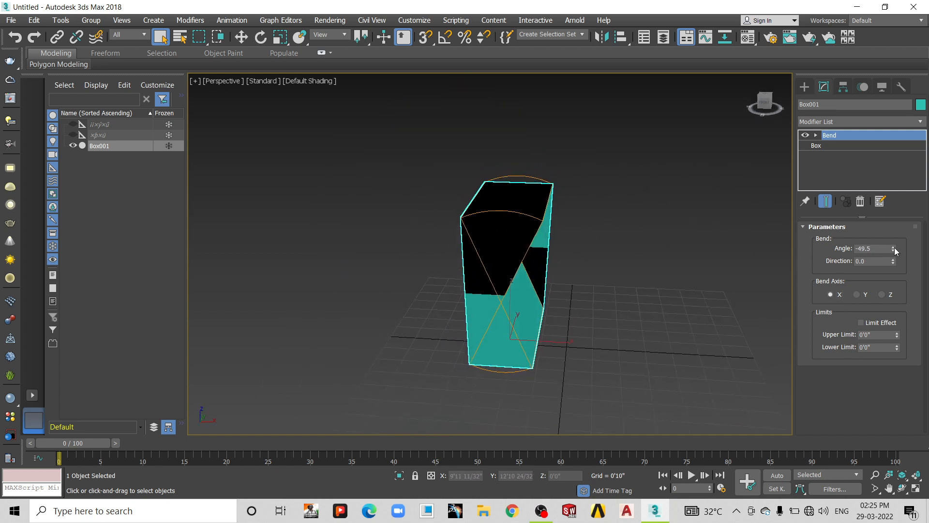
left_click_drag(893, 247, 732, 126)
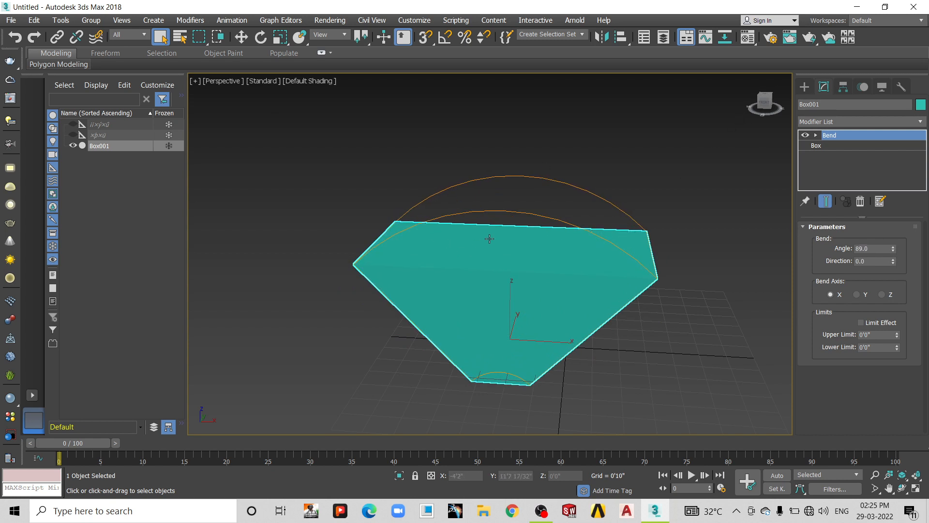
mouse_move(489, 238)
middle_mouse_down("alt")
mouse_move(491, 225)
mouse_move(485, 237)
middle_mouse_up("alt")
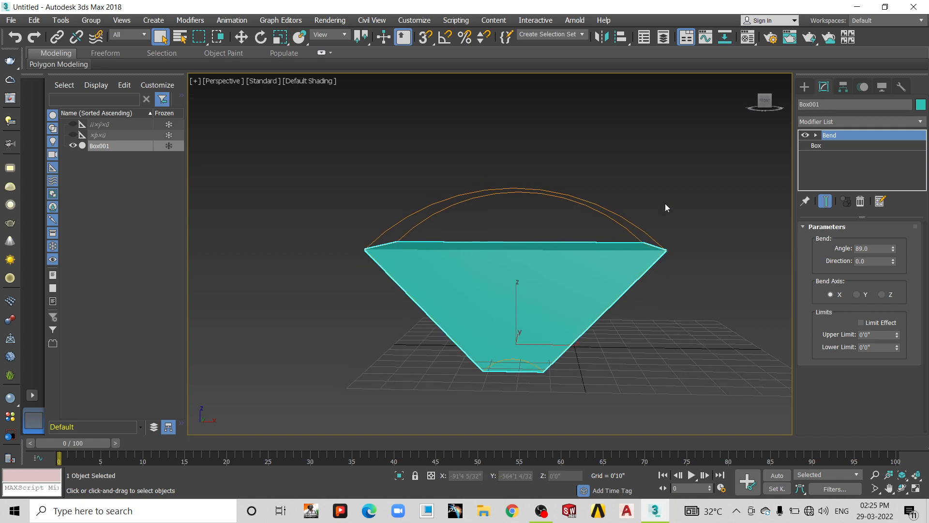
Set the underlying box's length, width and height segments to 20 each
left_click(828, 147)
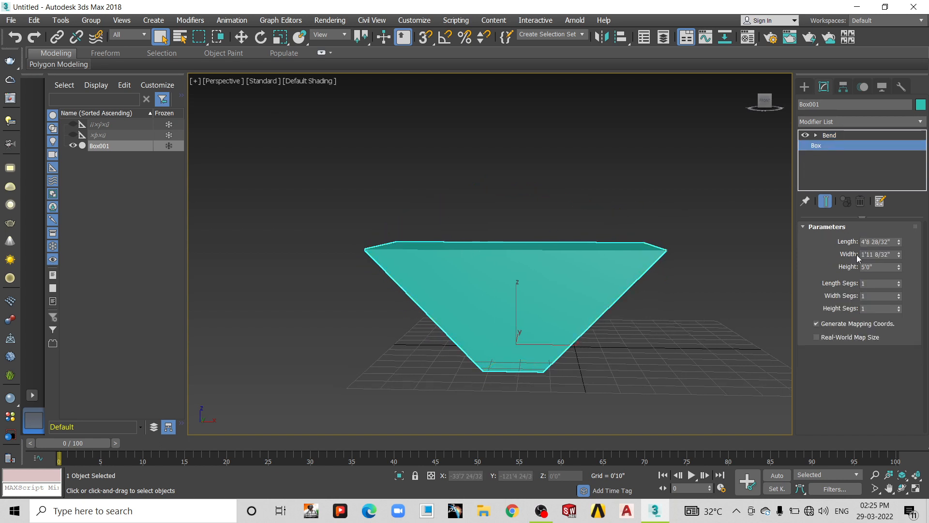
left_click(866, 283)
type("20")
key("Tab")
type("20")
key("Tab")
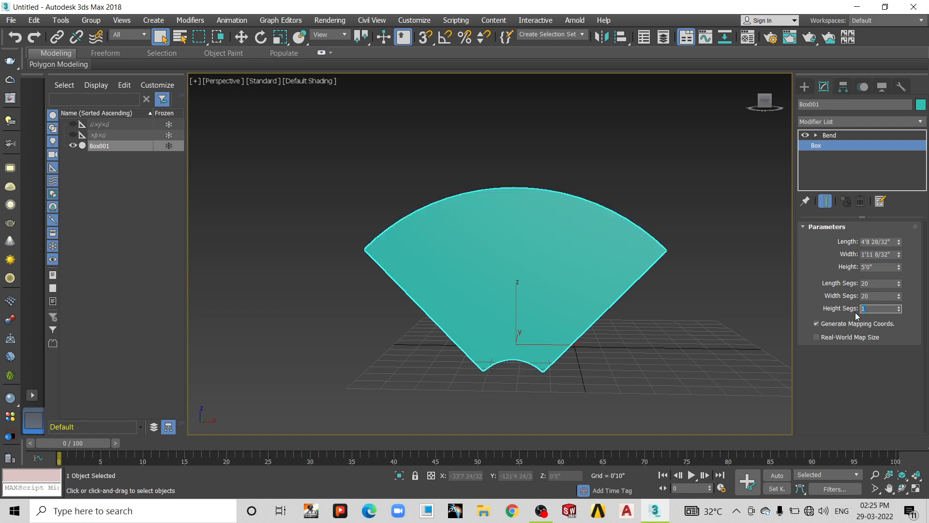
type("20")
middle_click_drag(626, 253, 644, 279, "alt")
Raise the Bend modifier's angle along the X axis to about 217.5 and inspect the curve up close
left_click(832, 137)
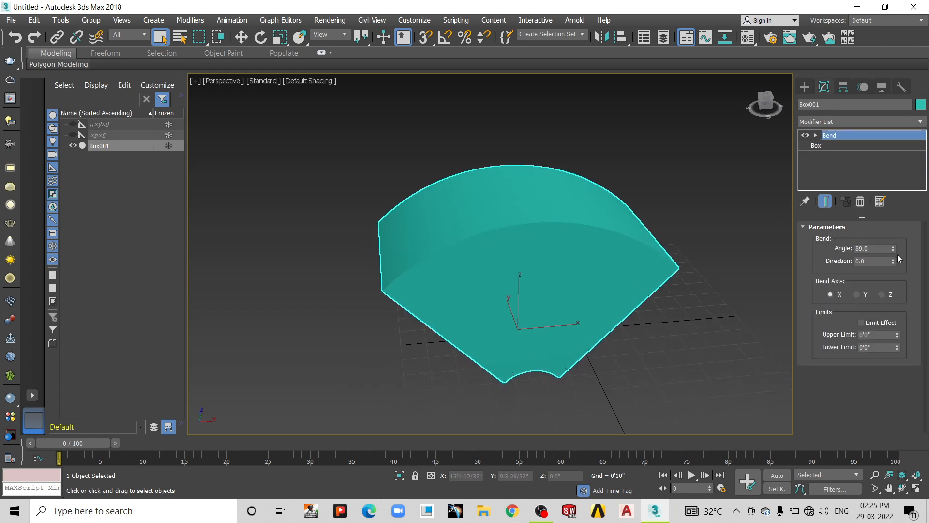
left_click_drag(893, 250, 885, 122)
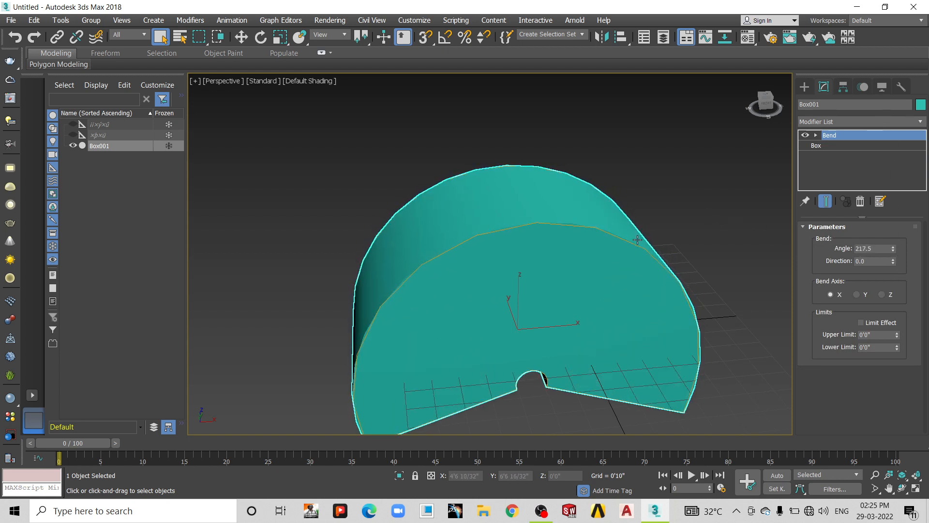
middle_click_drag(588, 236, 581, 222, "alt")
scroll(558, 199, "up", 3)
scroll(559, 199, "up", 2)
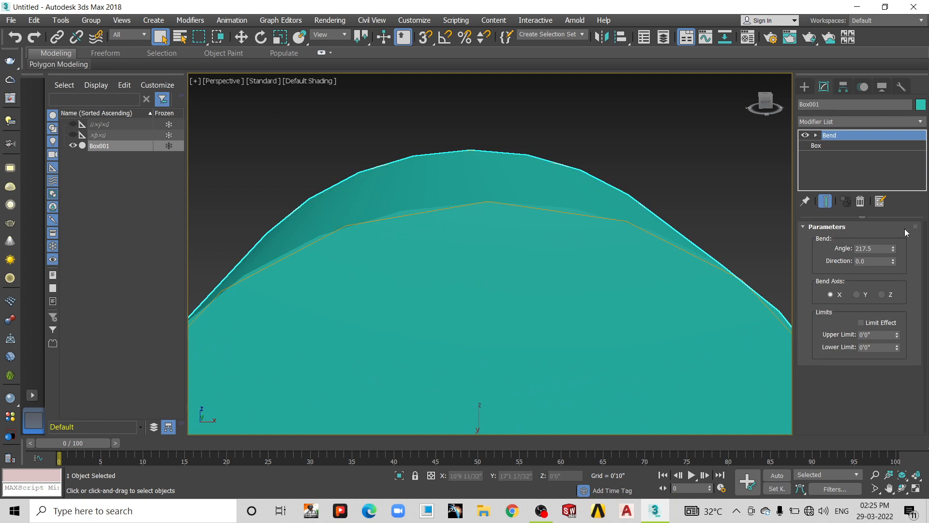
Increase the underlying box's length, width and height segments to 50 each
left_click(850, 145)
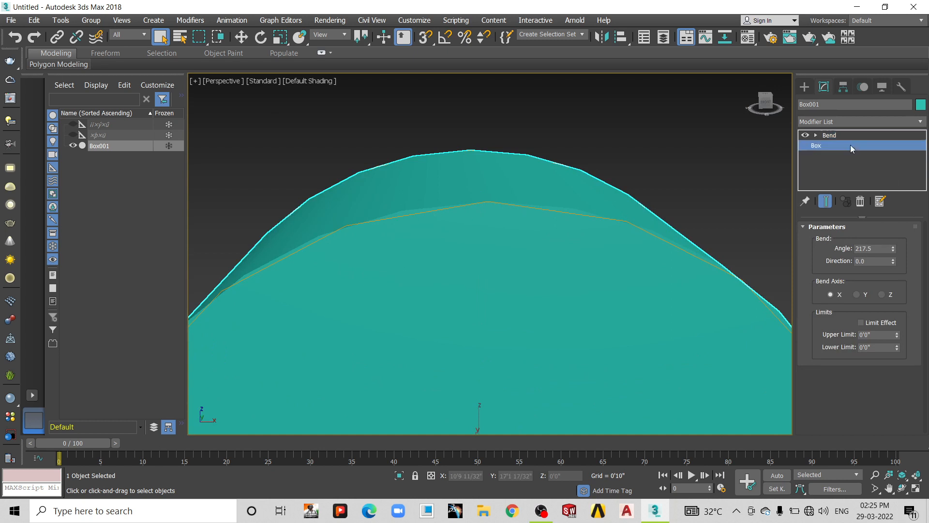
double_click(873, 282)
type("50")
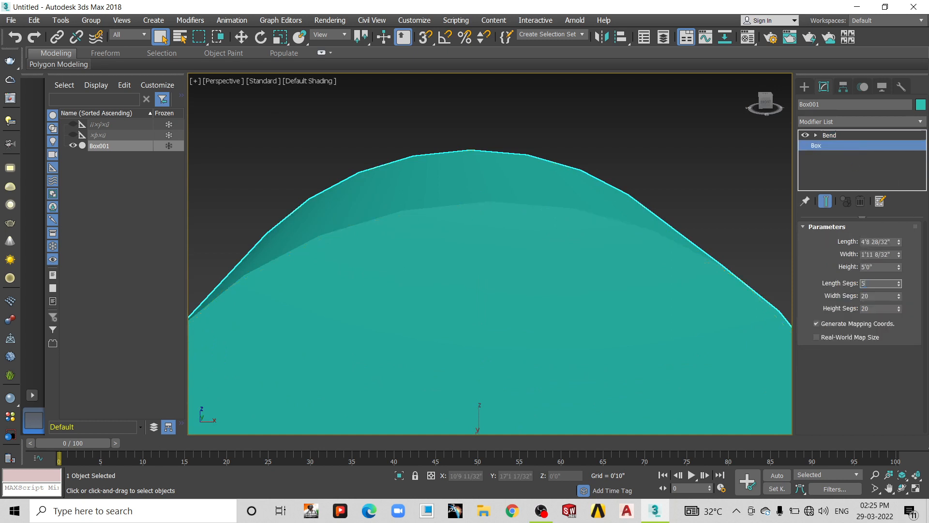
left_click(886, 295)
type("50")
left_click(880, 307)
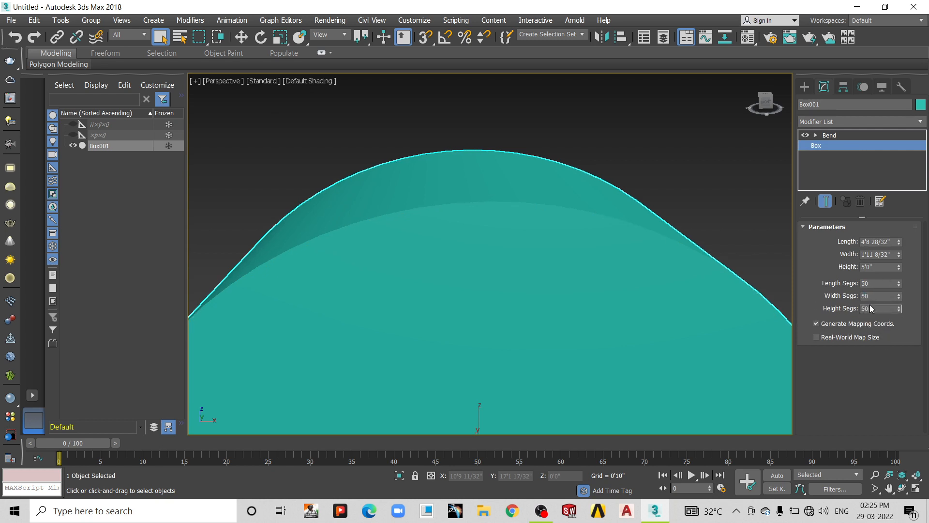
Reduce the Bend modifier's angle to about 104.5 and switch the bend axis to Z
left_click(837, 134)
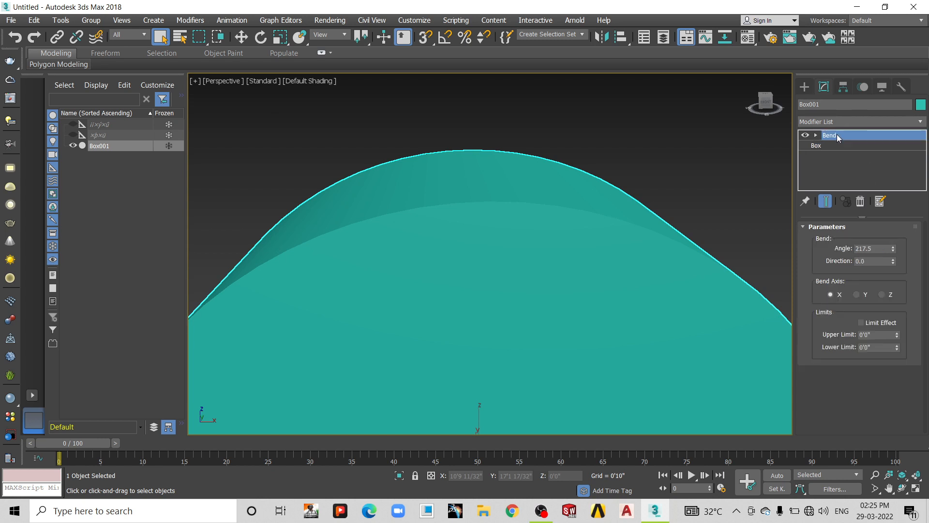
scroll(558, 247, "down", 5)
middle_click_drag(558, 247, 559, 144)
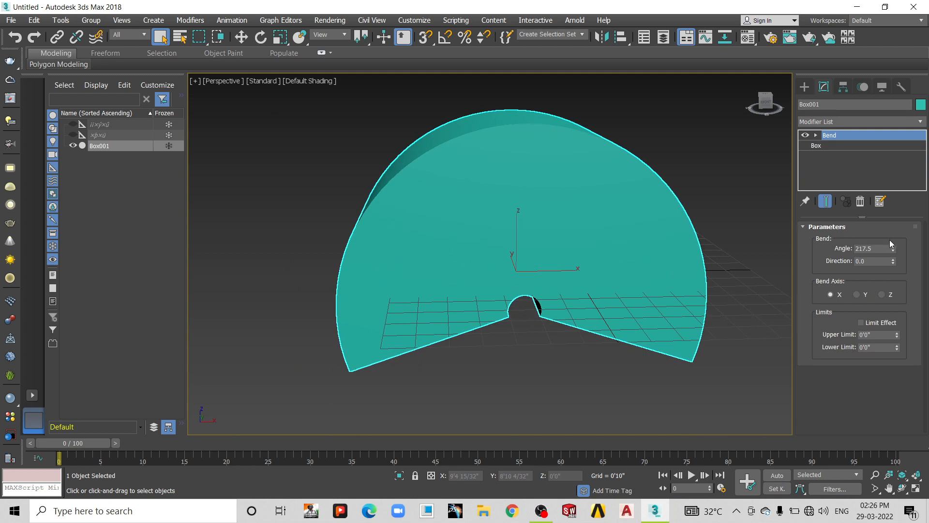
left_click_drag(892, 247, 920, 309)
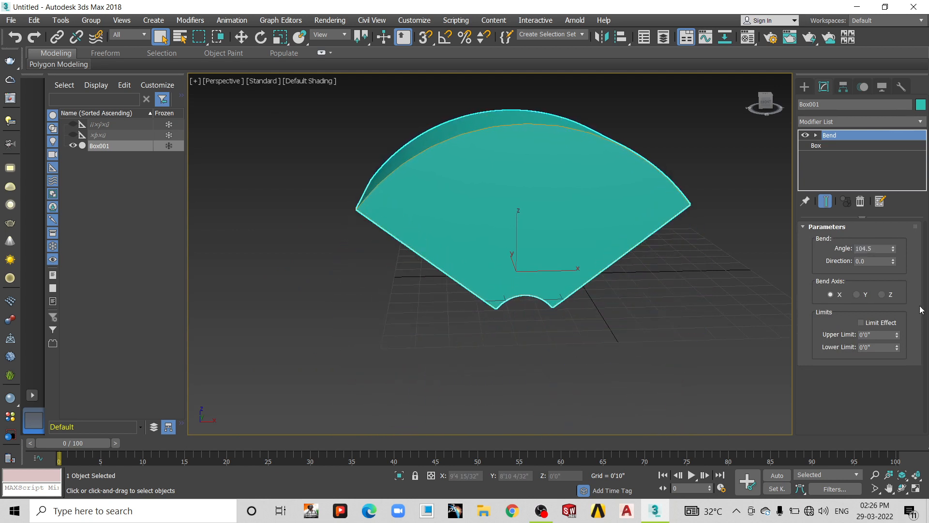
left_click(856, 294)
left_click(882, 294)
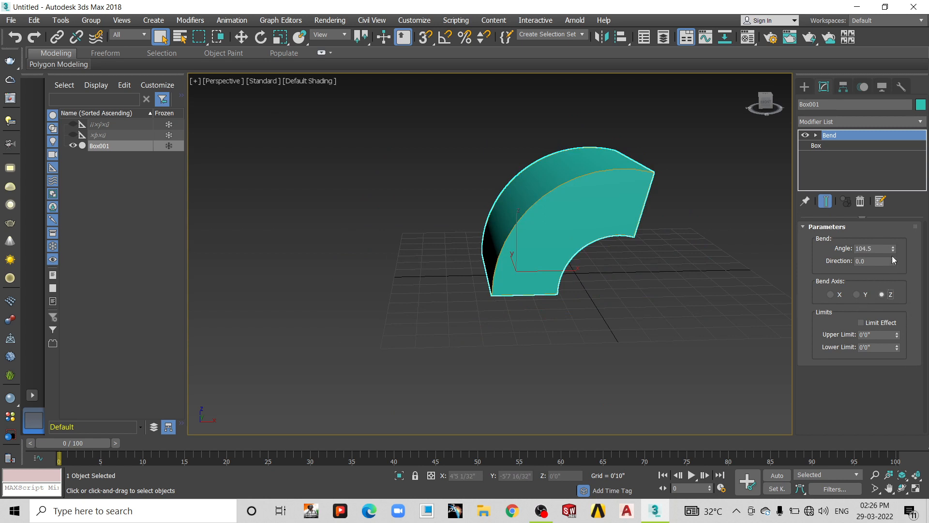
Try a bend direction of about -27.5, and set the direction to 90
left_click_drag(893, 260, 910, 290)
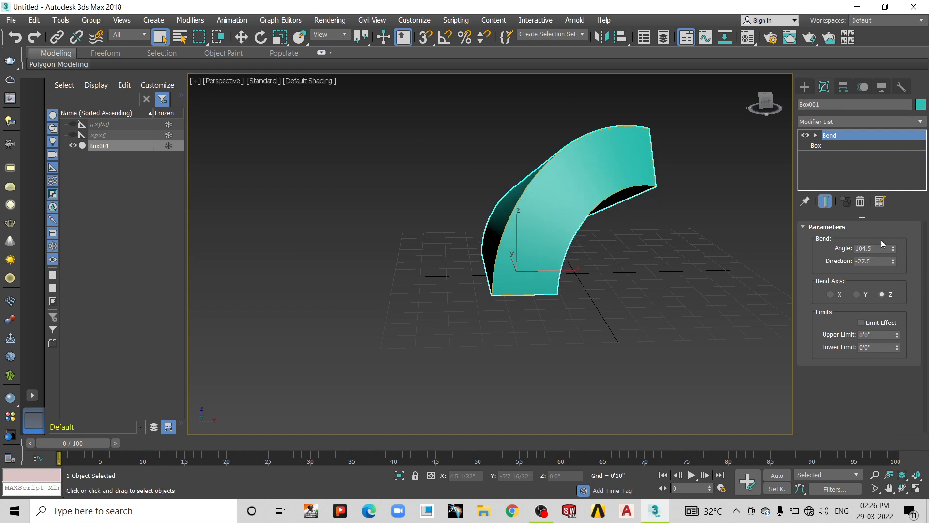
left_click(871, 261)
type("9")
key("Return")
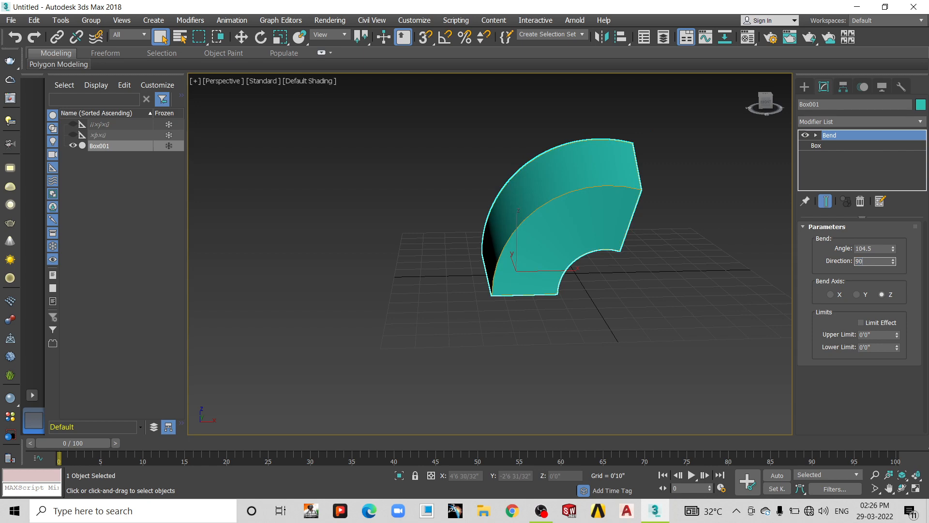
type("0")
key("Return")
middle_click_drag(430, 254, 489, 272, "alt")
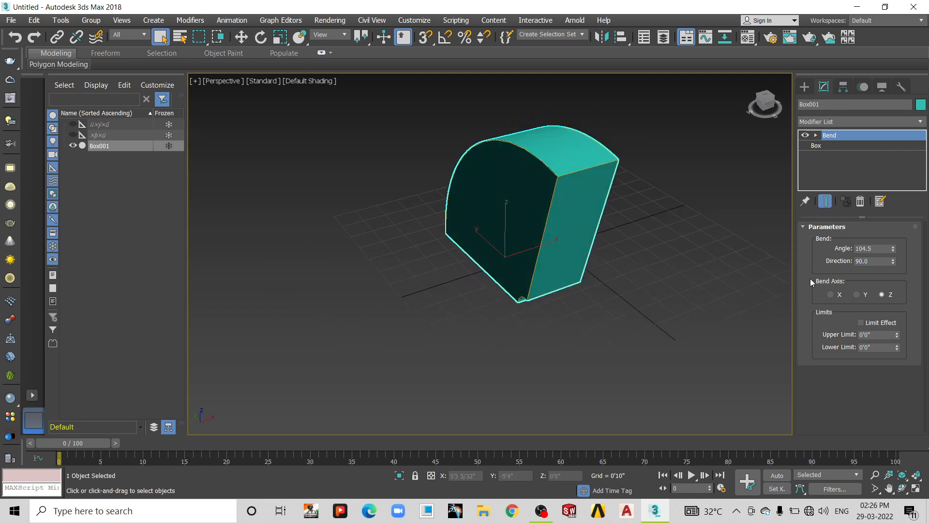
Slim the underlying box into a narrow bar by reducing its length and width, and set the bend direction to 0
left_click(815, 146)
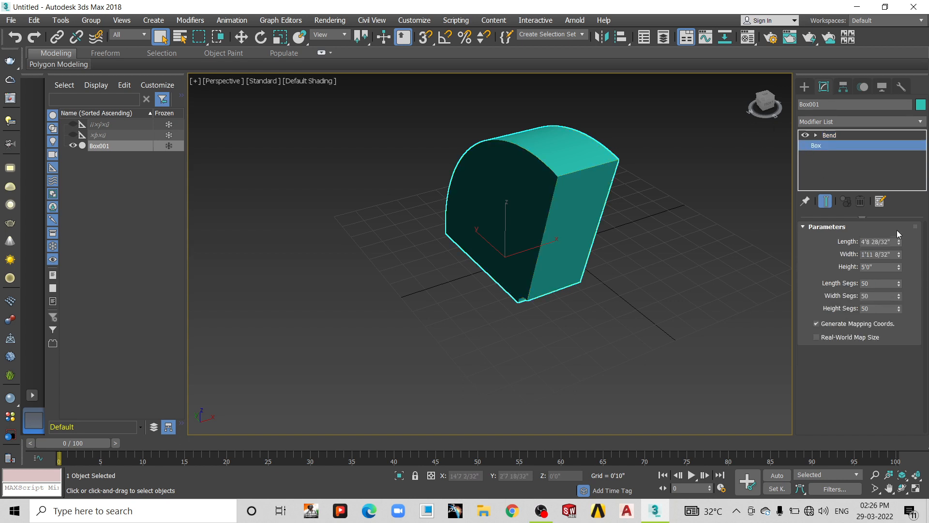
left_click_drag(899, 240, 886, 254)
left_click(850, 131)
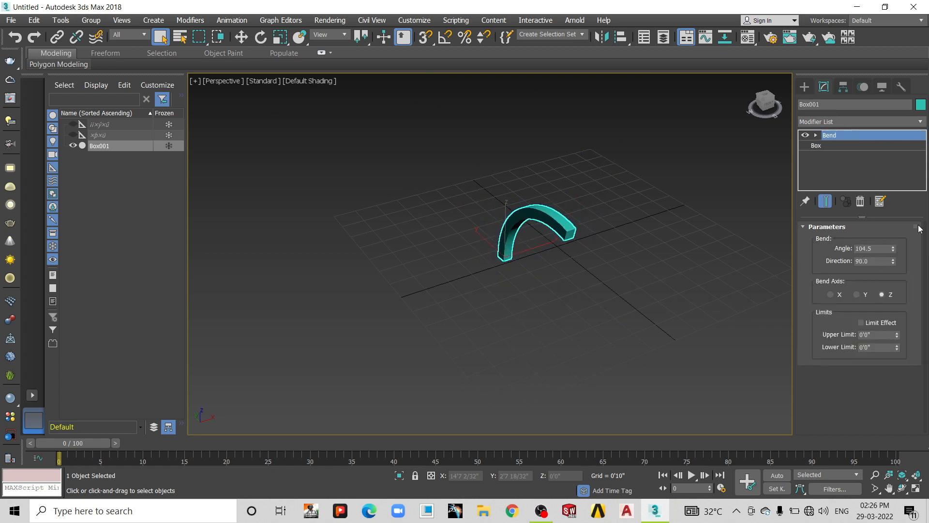
double_click(867, 261)
type("0")
key("Return")
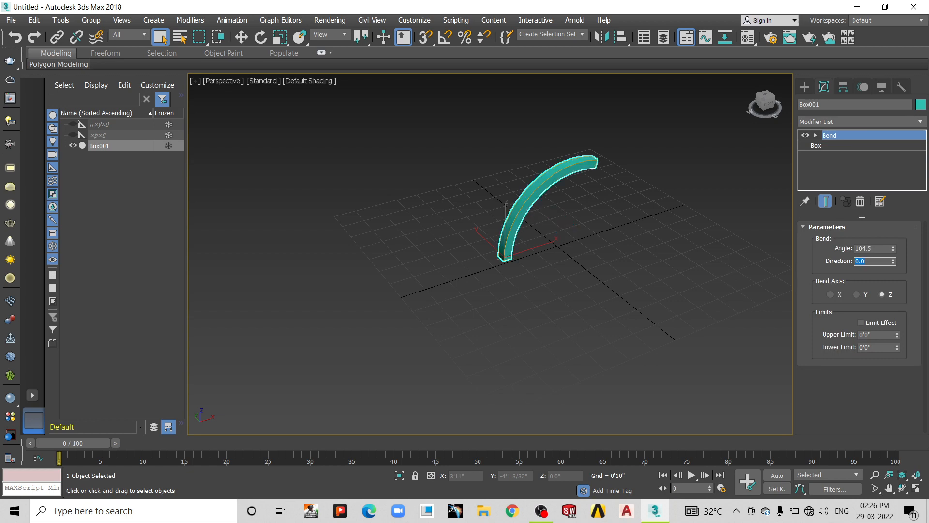
scroll(559, 187, "up", 5)
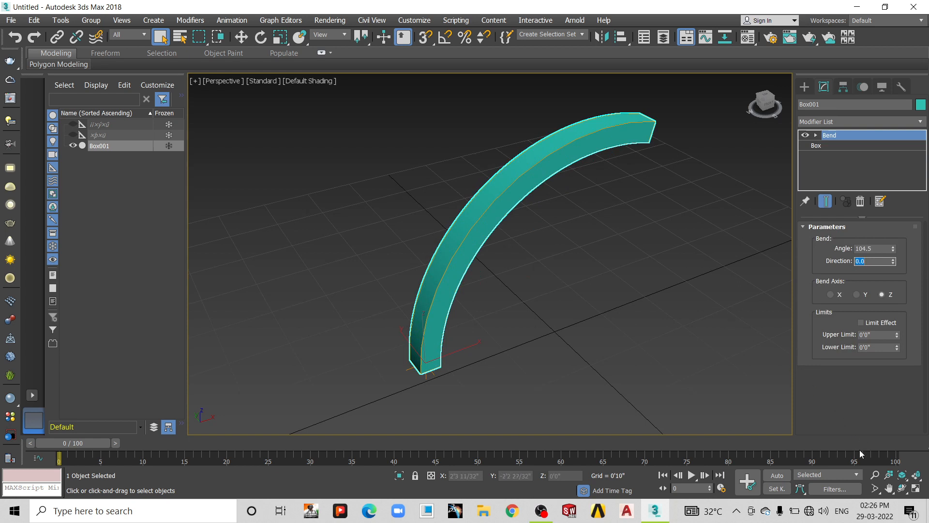
Enable Limit Effect on the Bend modifier and raise its upper limit to about 1'8 9/32"
left_click(873, 323)
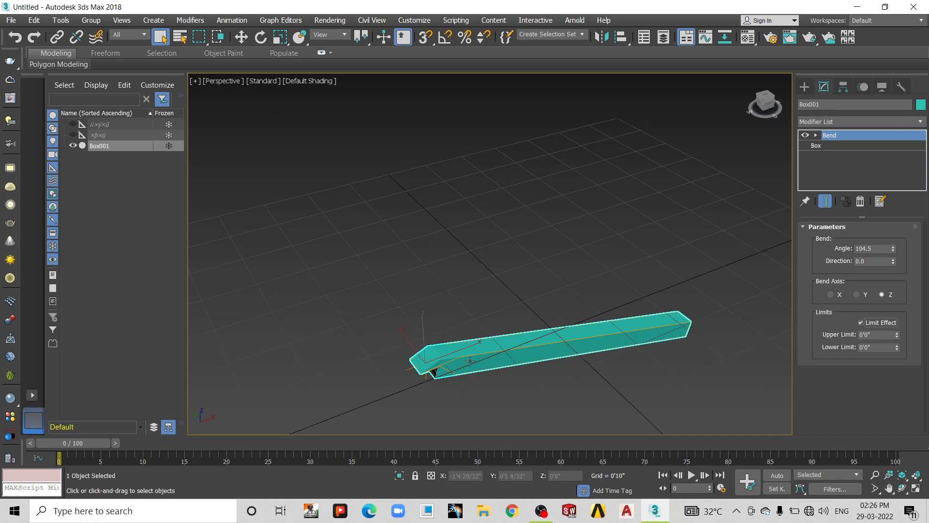
middle_click_drag(466, 366, 461, 352)
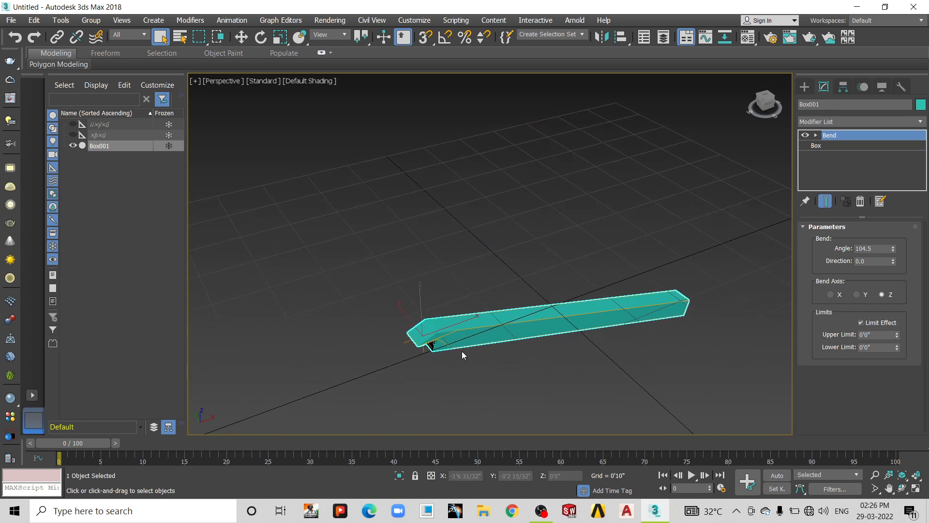
left_click(876, 335)
left_click(875, 347)
left_click(880, 335)
left_click_drag(898, 337, 508, 326)
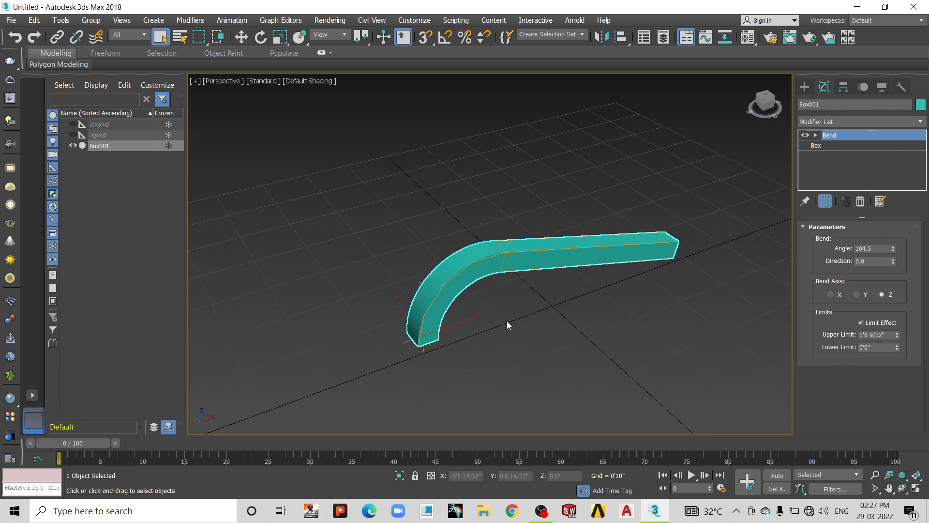
Raise the bend's upper limit to about 2'5 26/32"
scroll(508, 261, "up", 4)
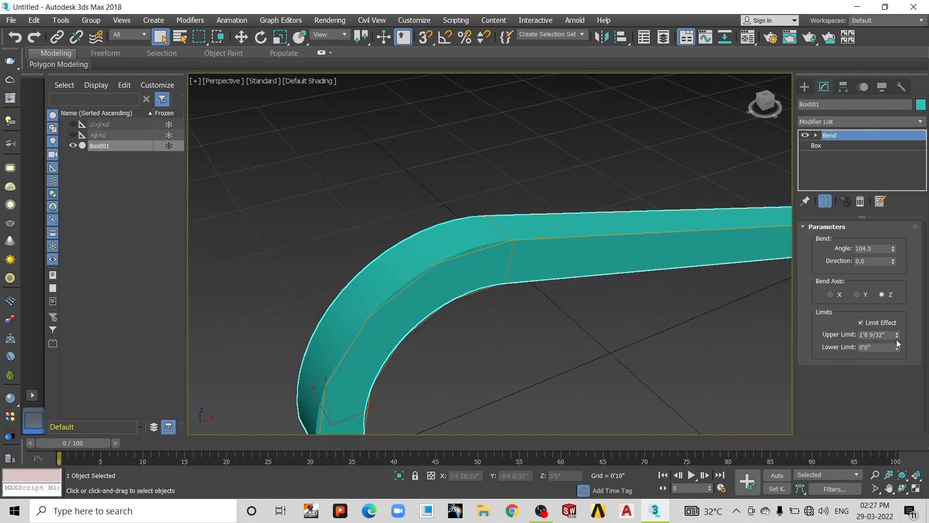
left_click_drag(896, 336, 908, 312)
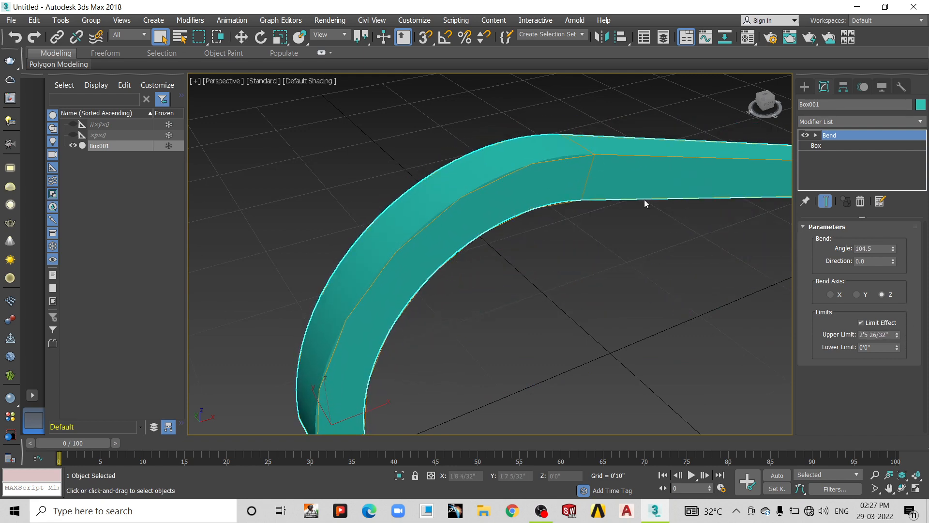
middle_click_drag(527, 223, 533, 155)
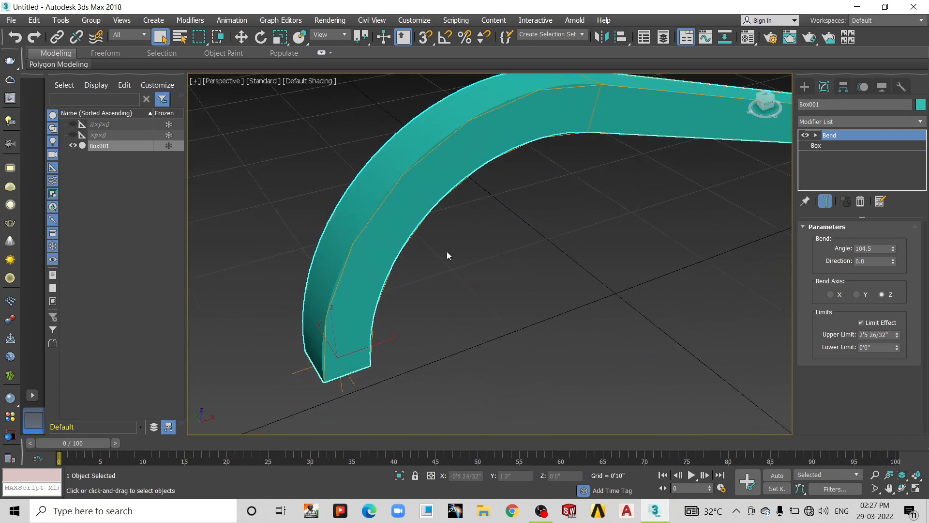
Set the bend's lower limit to about -1'2 1/32" and examine its effect on the bar
left_click(877, 347)
left_click_drag(896, 346, 888, 23)
scroll(370, 296, "down", 6)
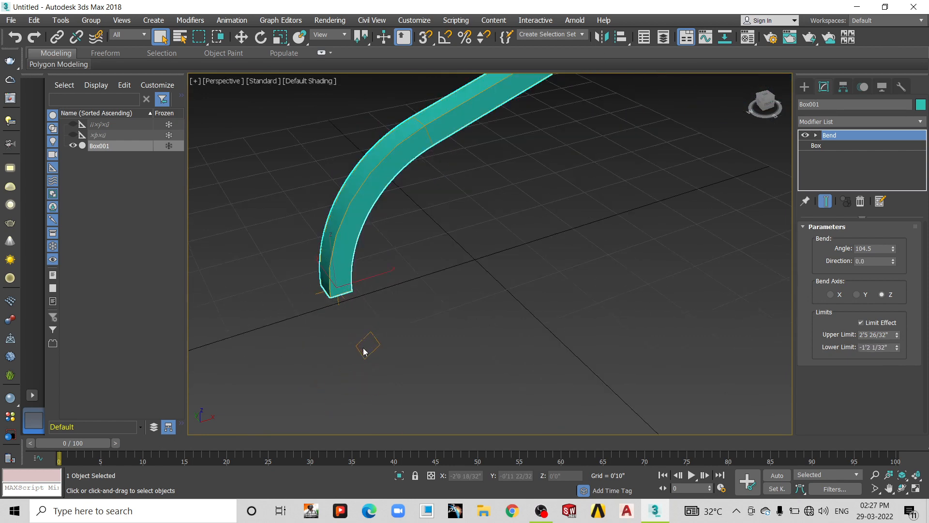
scroll(367, 349, "up", 4)
scroll(389, 139, "up", 1)
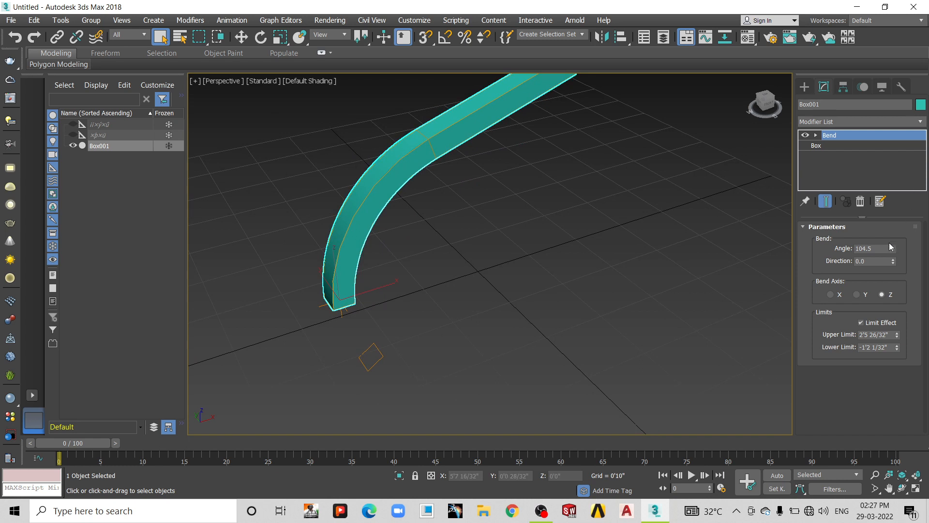
Set the bend angle to about 101 and reset the lower limit to 0
mouse_move(895, 249)
left_mouse_down()
mouse_move(894, 259)
mouse_move(894, 237)
mouse_move(892, 256)
mouse_move(890, 249)
left_mouse_up()
right_click(896, 348)
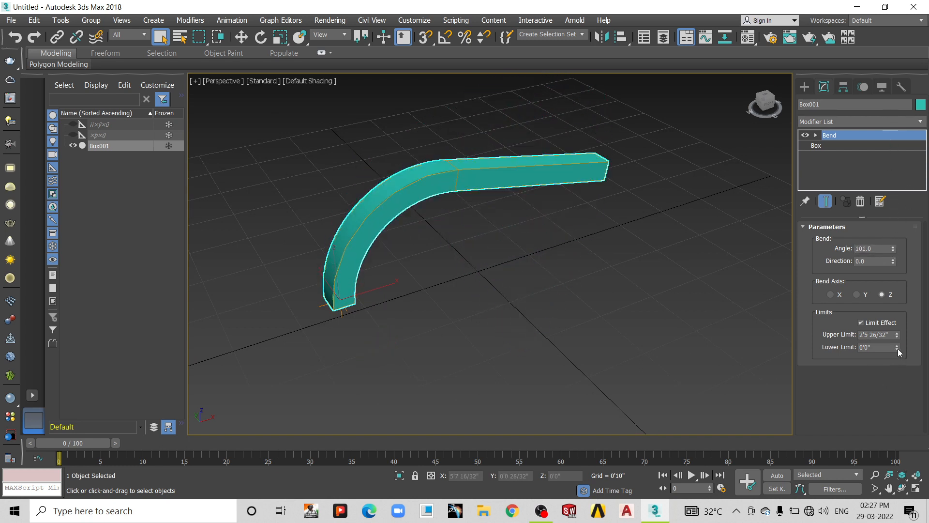
middle_click_drag(475, 245, 483, 246)
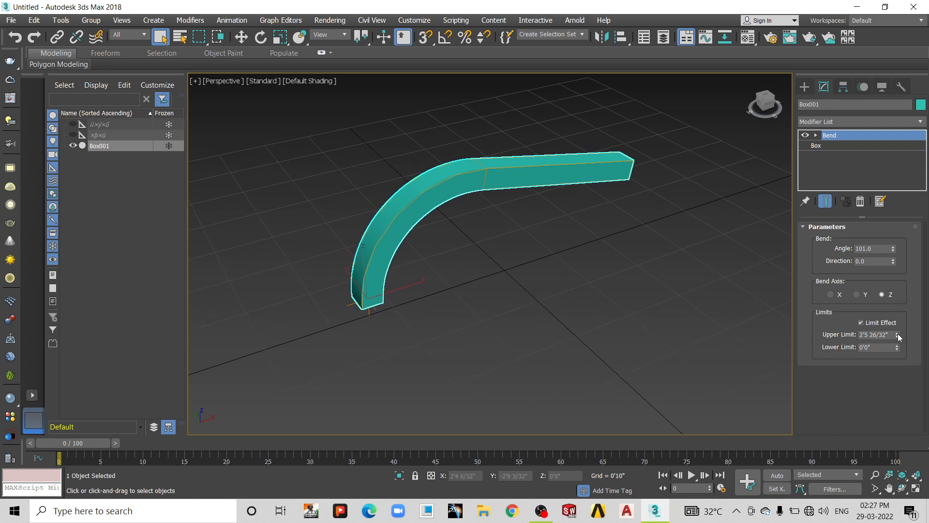
Reduce the bend's upper limit to about 2'3 4/32" and turn off Limit Effect
mouse_move(898, 333)
left_mouse_down()
mouse_move(898, 325)
mouse_move(894, 337)
left_mouse_up()
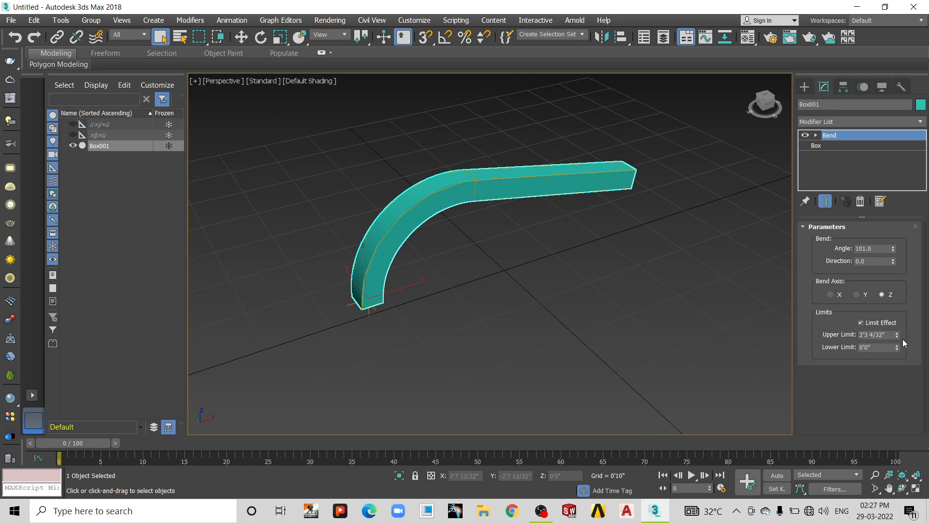
left_click(865, 324)
middle_click_drag(591, 246, 401, 202, "alt")
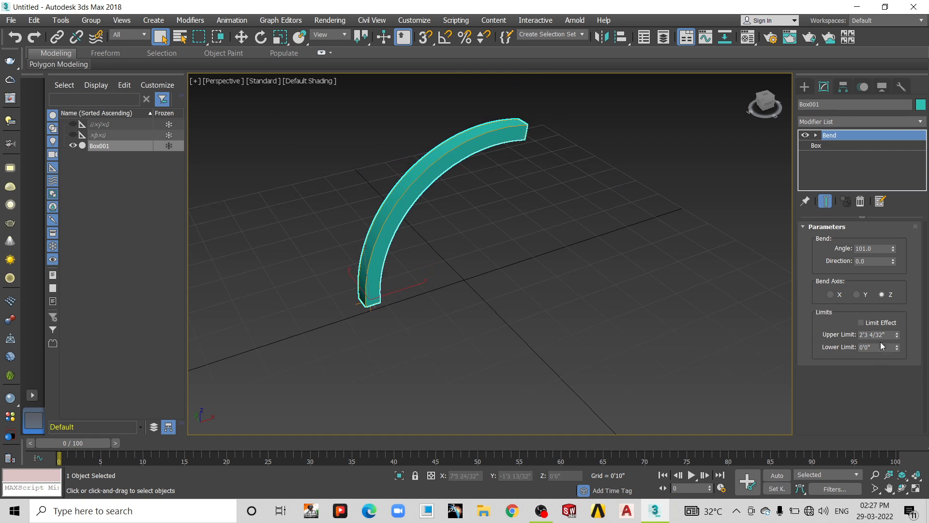
Turn on Limit Effect and lower the bend's upper limit to about 1'11 2/32"
left_click(877, 323)
left_click_drag(896, 335, 895, 337)
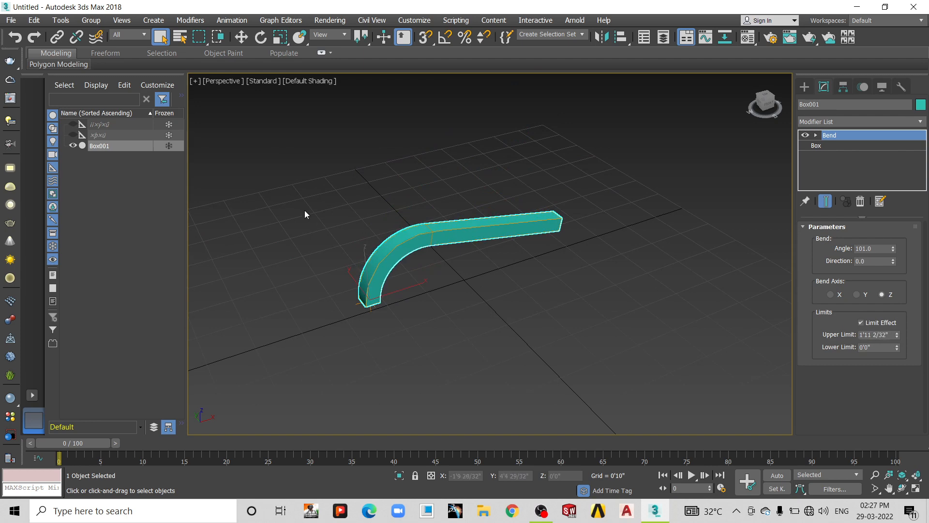
scroll(391, 254, "up", 2)
scroll(390, 253, "up", 2)
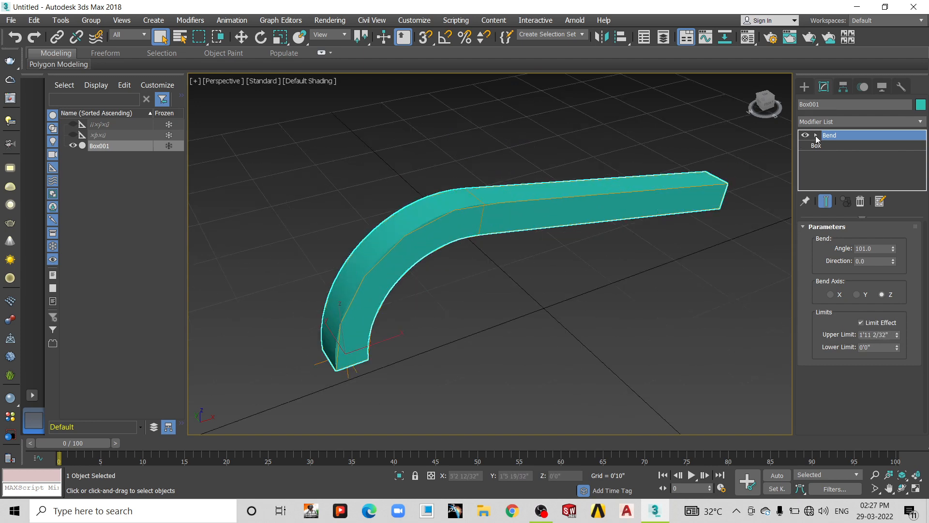
Move the Bend modifier's Center up along Z to about 1'6 16/32" so the bend starts higher on the bar
left_click(815, 135)
left_click(830, 156)
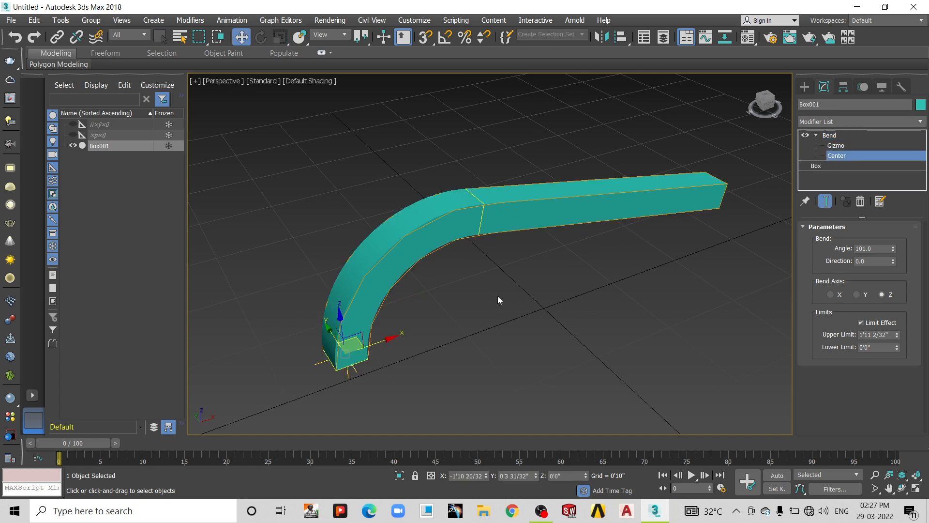
left_click_drag(340, 323, 414, 167)
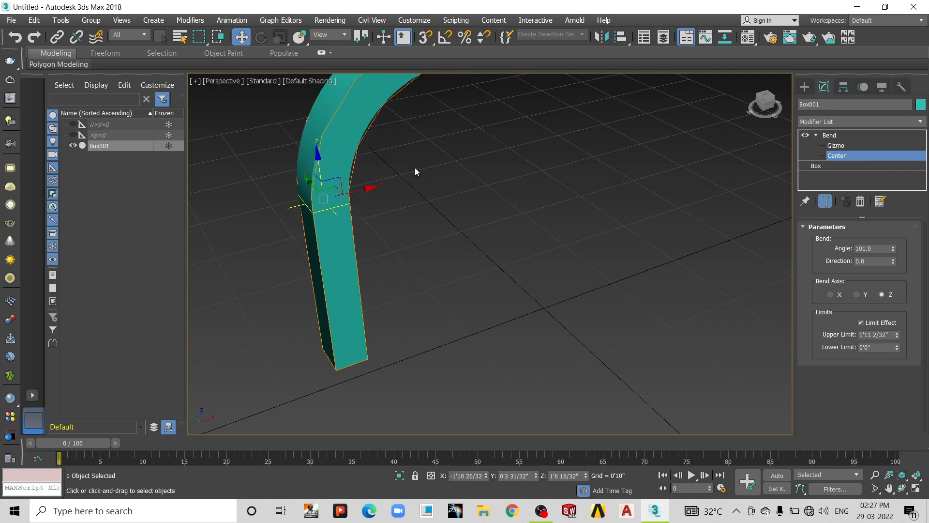
Set the bend angle to about 173 and move the Bend's Center along Z to about 1'9 4/32"
scroll(414, 167, "down", 2)
middle_click_drag(415, 168, 416, 200)
left_click_drag(361, 191, 358, 169)
mouse_move(893, 253)
left_mouse_down()
mouse_move(893, 264)
mouse_move(892, 233)
mouse_move(889, 271)
mouse_move(888, 246)
left_mouse_up()
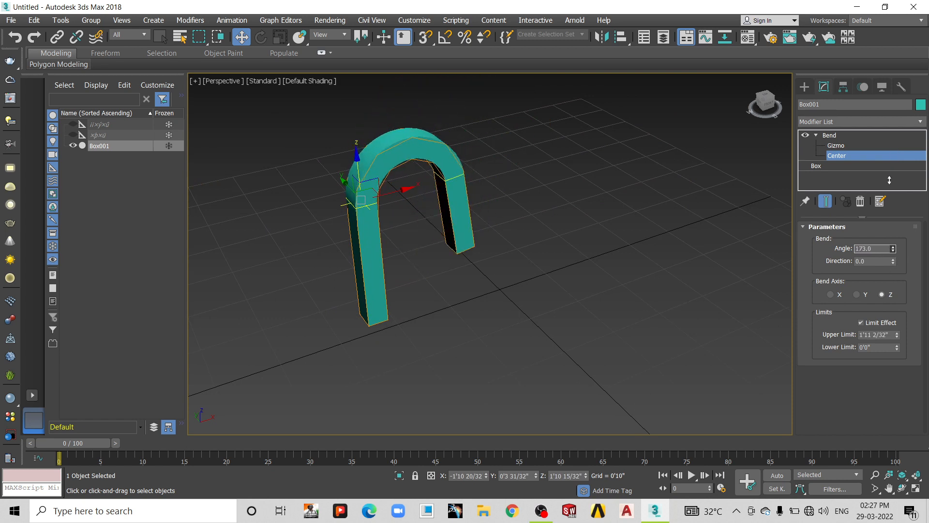
mouse_move(358, 167)
left_mouse_down()
mouse_move(357, 114)
mouse_move(362, 222)
mouse_move(358, 174)
left_mouse_up()
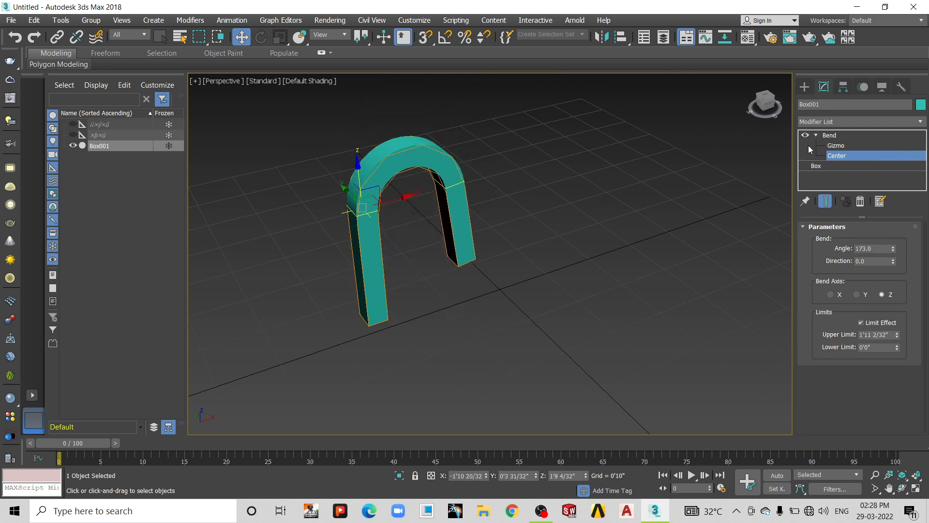
Try moving the Bend's Gizmo, cancel that, and lower its Center along Z to about 1'0 30/32"
left_click(831, 148)
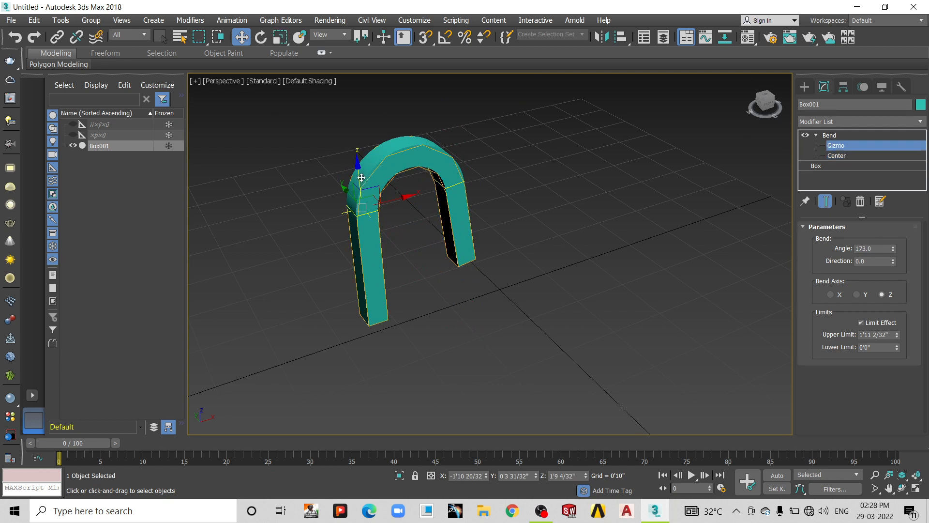
left_click_drag(361, 178, 544, 218)
right_click(512, 217)
left_click(849, 158)
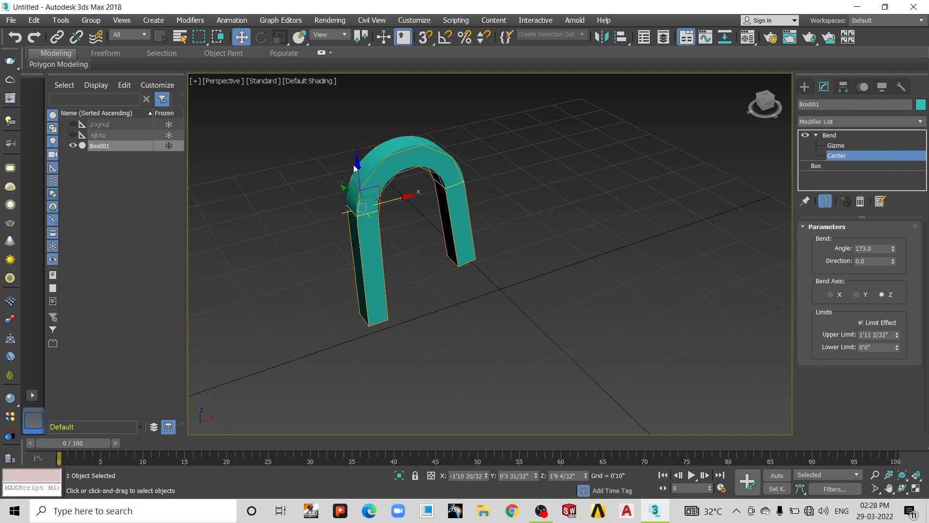
left_click_drag(355, 168, 487, 203)
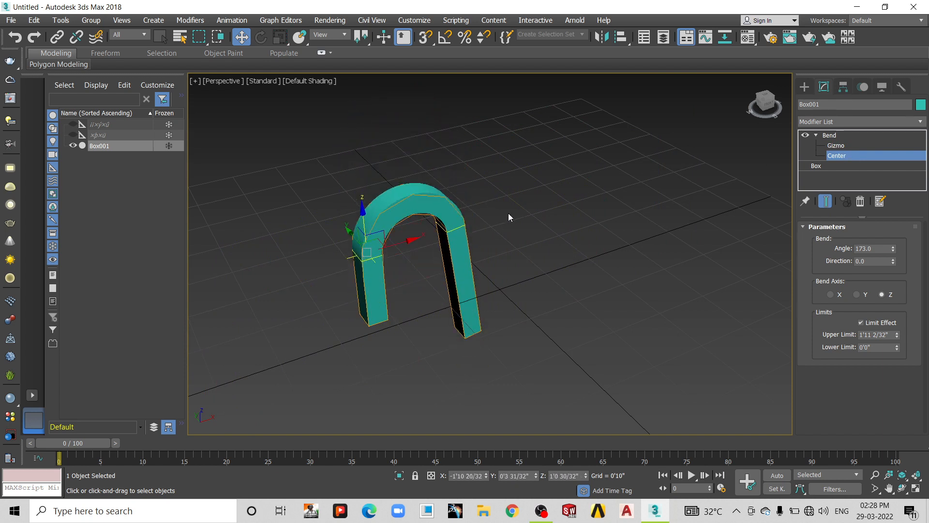
Delete the Bend modifier from the box's modifier stack
right_click(833, 140)
left_click(822, 154)
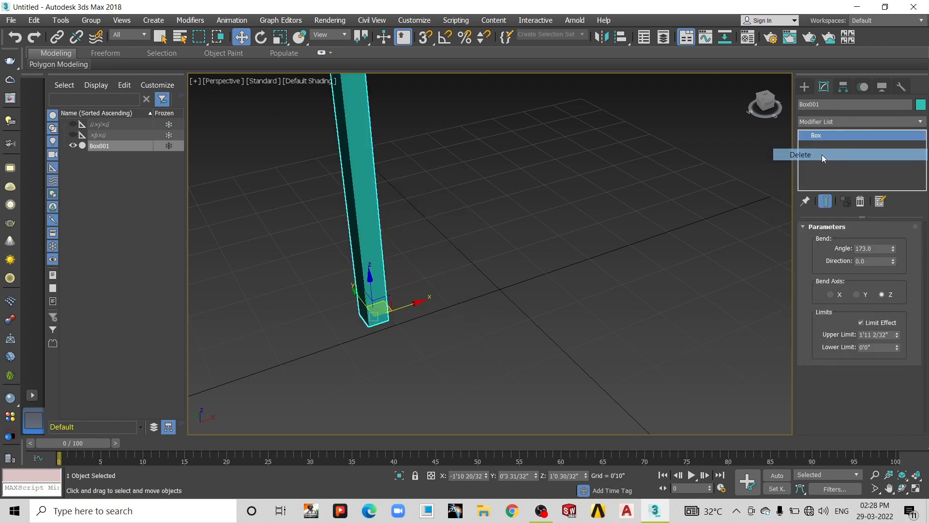
scroll(597, 242, "down", 2)
middle_click_drag(597, 242, 629, 276)
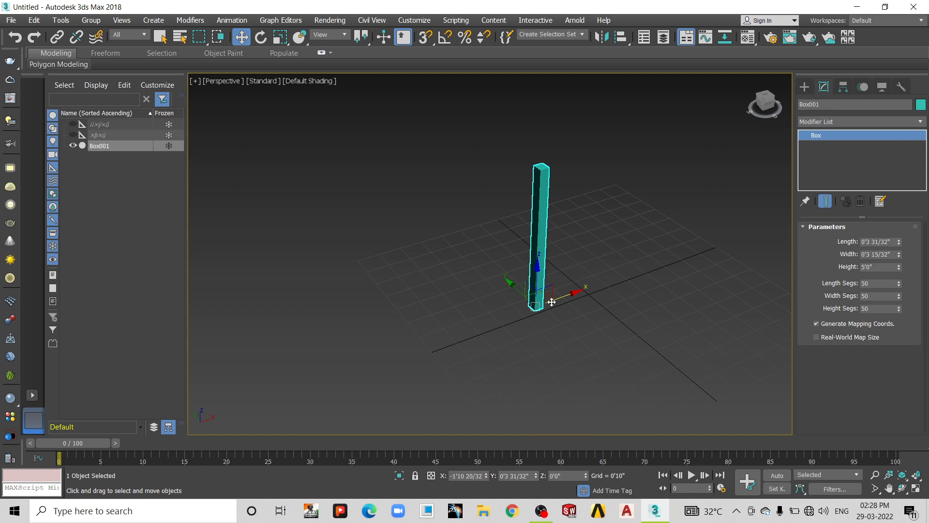
Apply a Skew modifier to the upright box and set its amount to about 3'7 21/32"
left_click(854, 120)
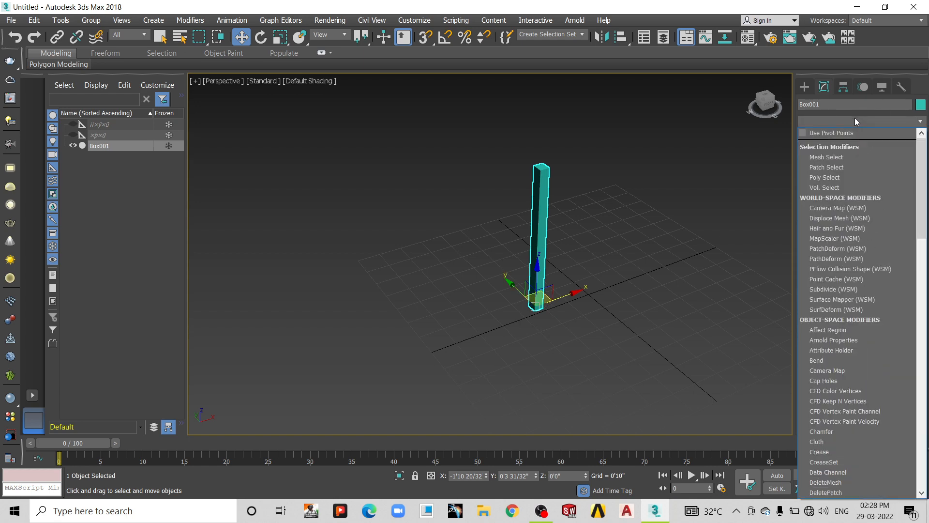
type("sk")
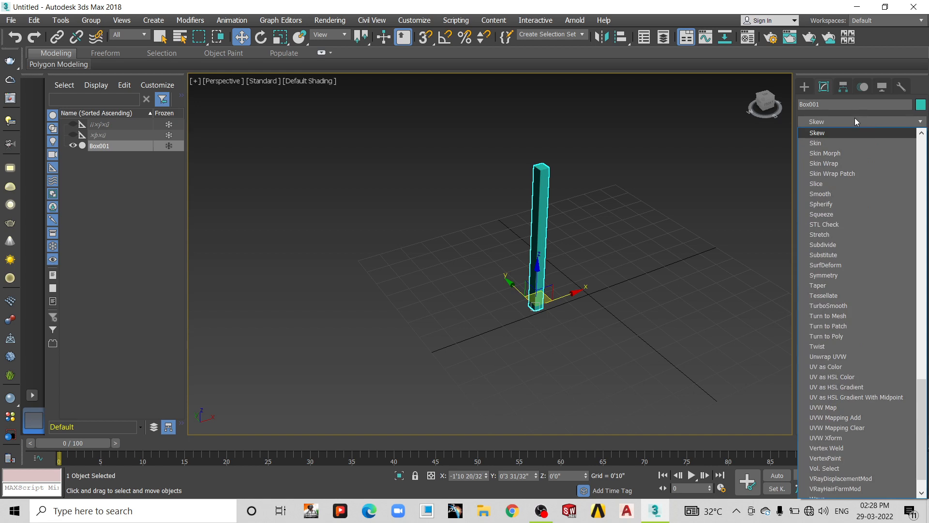
left_click(818, 135)
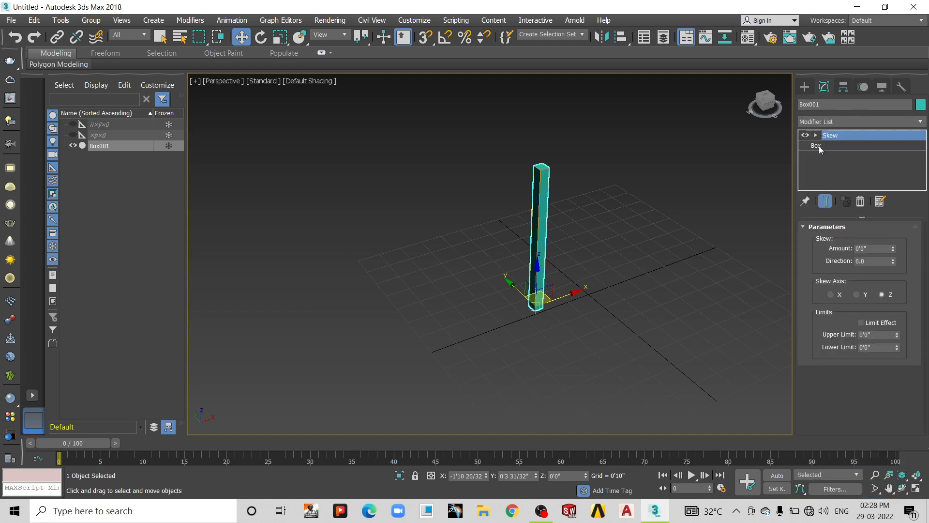
middle_click_drag(561, 240, 542, 268)
scroll(539, 275, "up", 3)
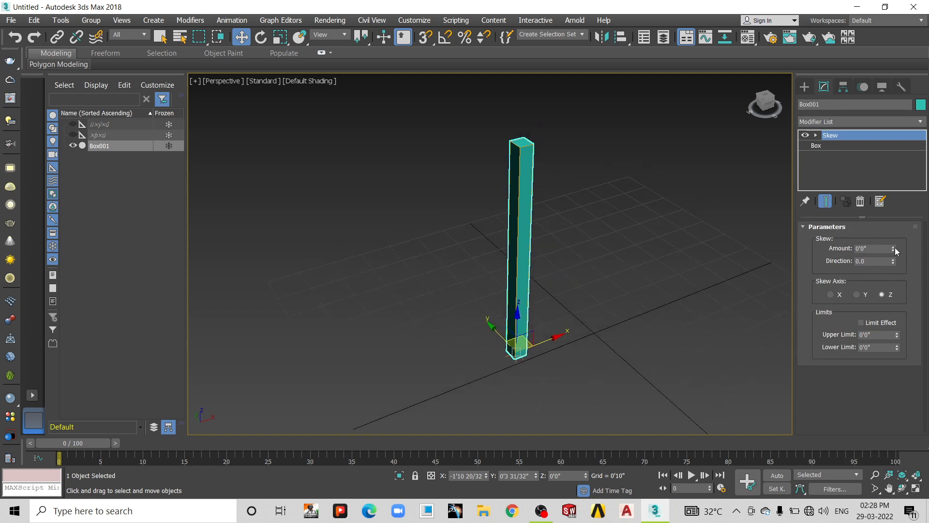
left_click_drag(894, 249, 560, 62)
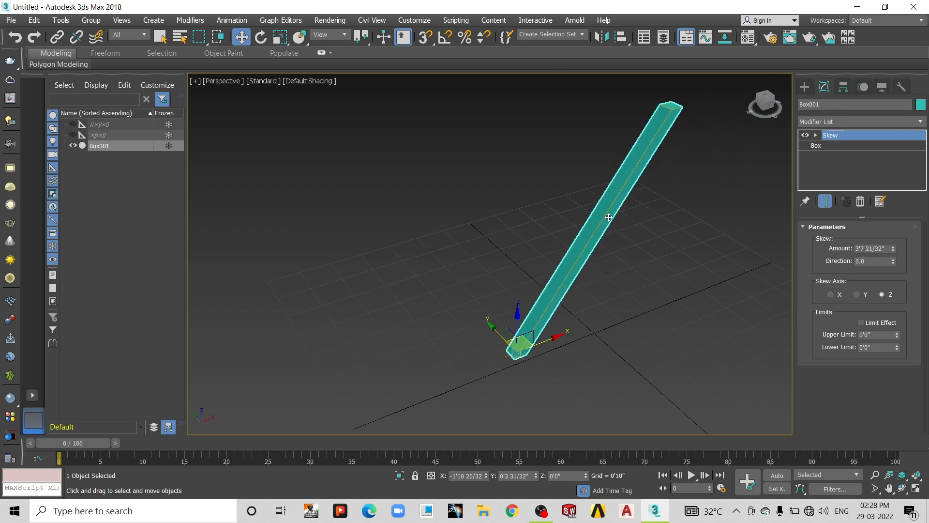
Try a skew direction of about 103.5 on the box and reset the direction to 0
middle_click_drag(608, 217, 564, 251)
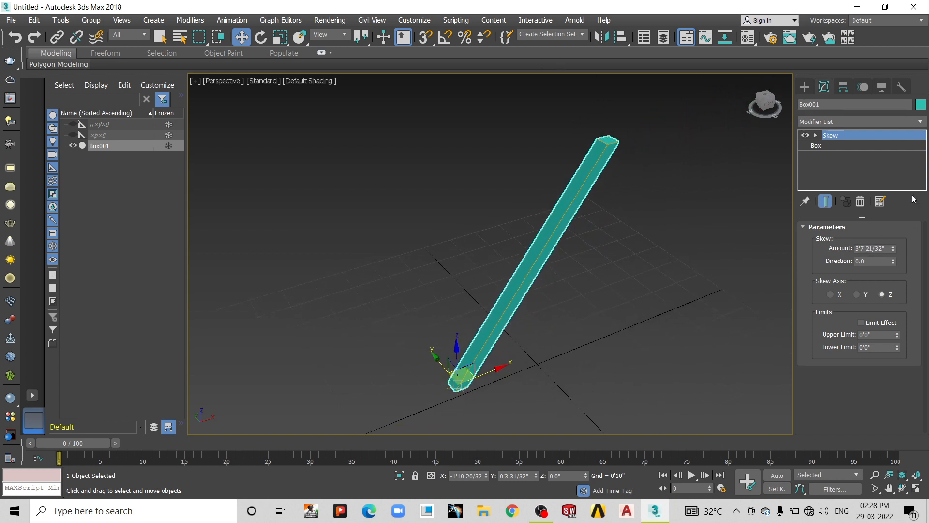
left_click_drag(895, 259, 853, 283)
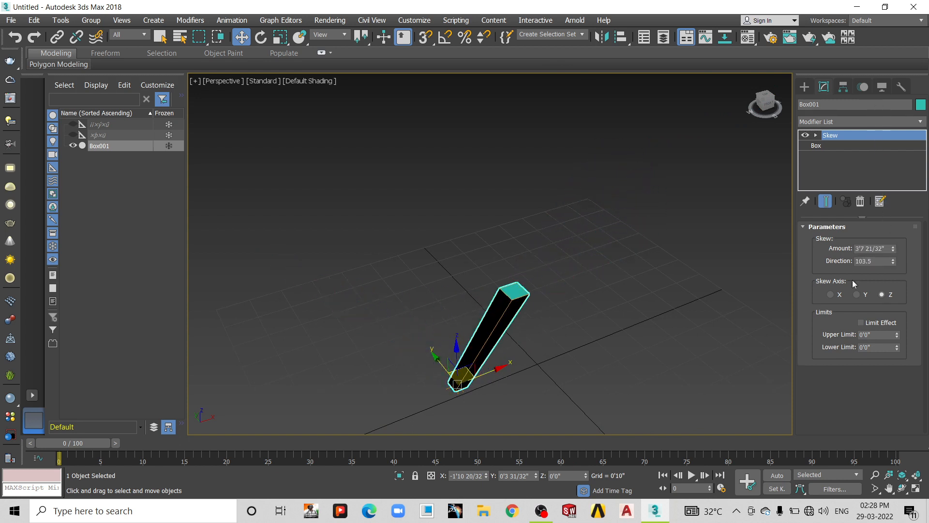
right_click(892, 262)
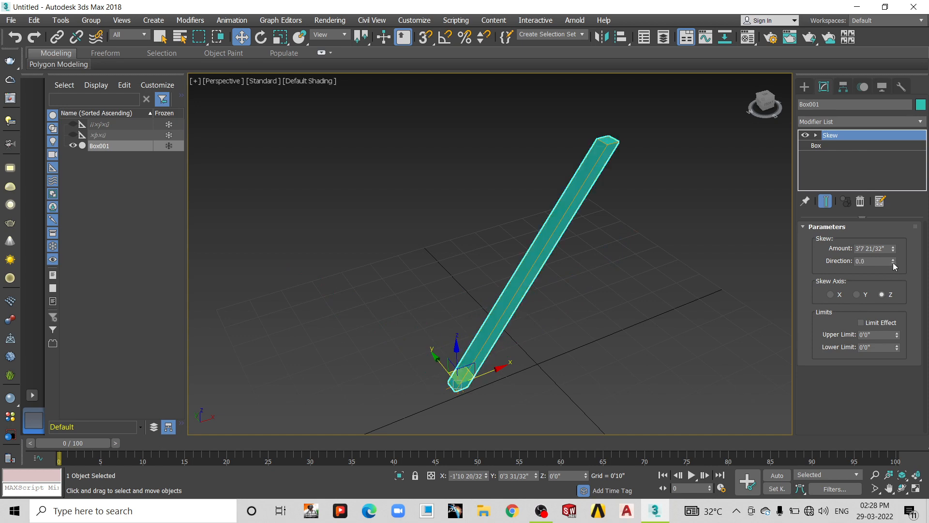
Switch the box's skew axis to Y and set the skew amount to about 1'5 15/32"
left_click(858, 294)
middle_click_drag(521, 234, 517, 286, "alt")
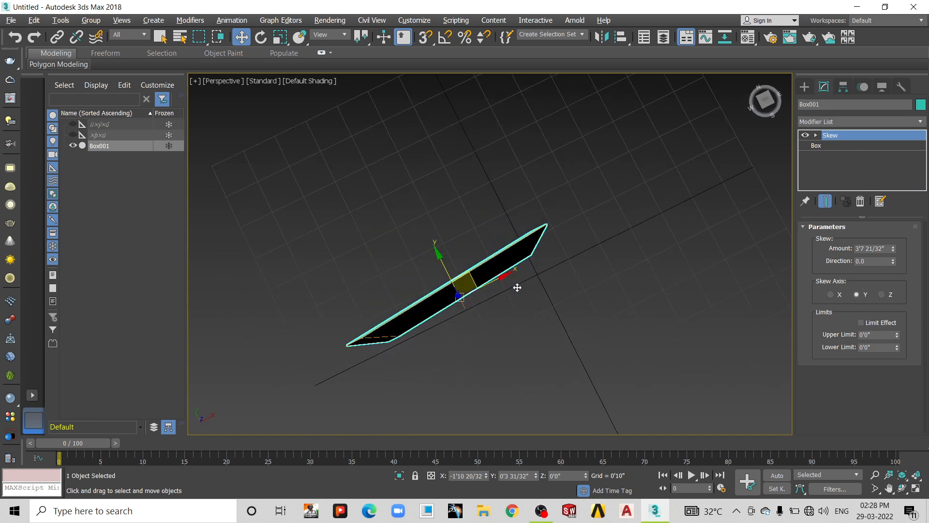
middle_click_drag(379, 297, 565, 206, "alt")
scroll(564, 206, "up", 3)
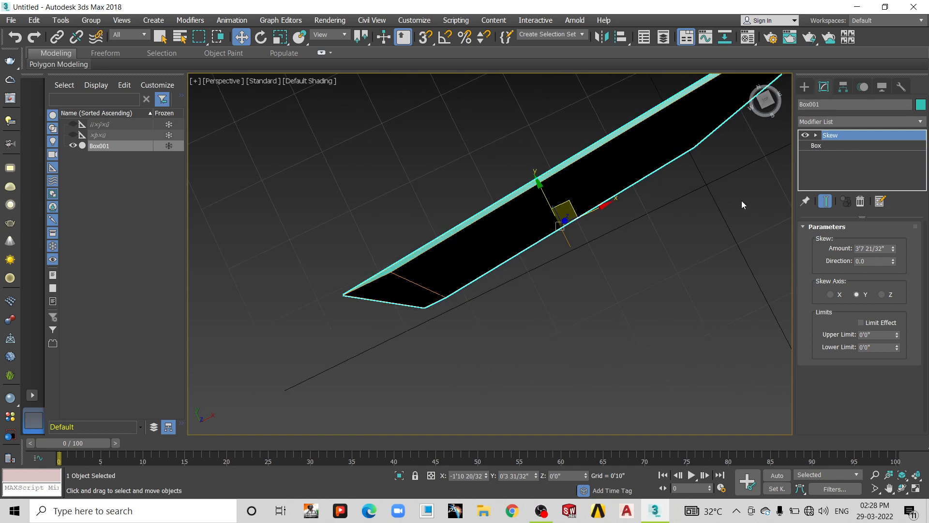
left_click_drag(895, 250, 868, 223)
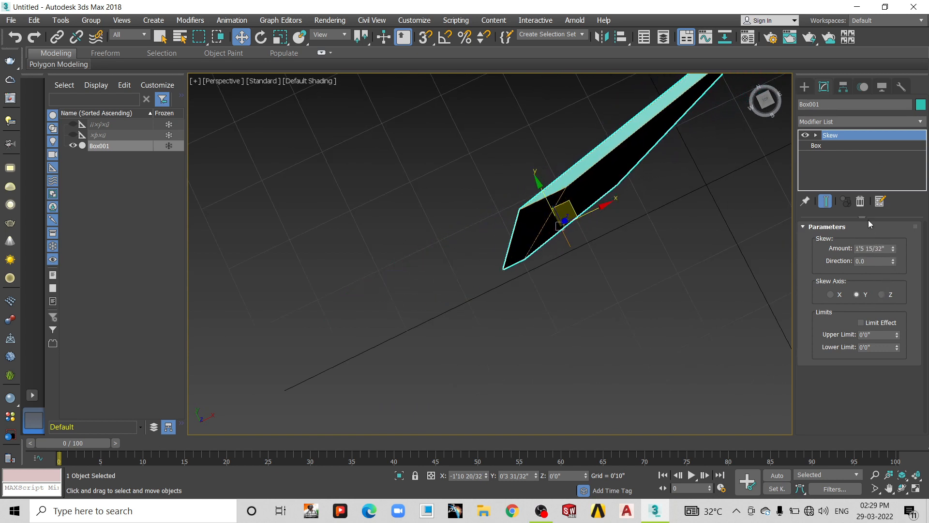
Widen the base box beneath the Skew modifier to about 4'8 27/32"
left_click(849, 146)
middle_click_drag(757, 170, 674, 215)
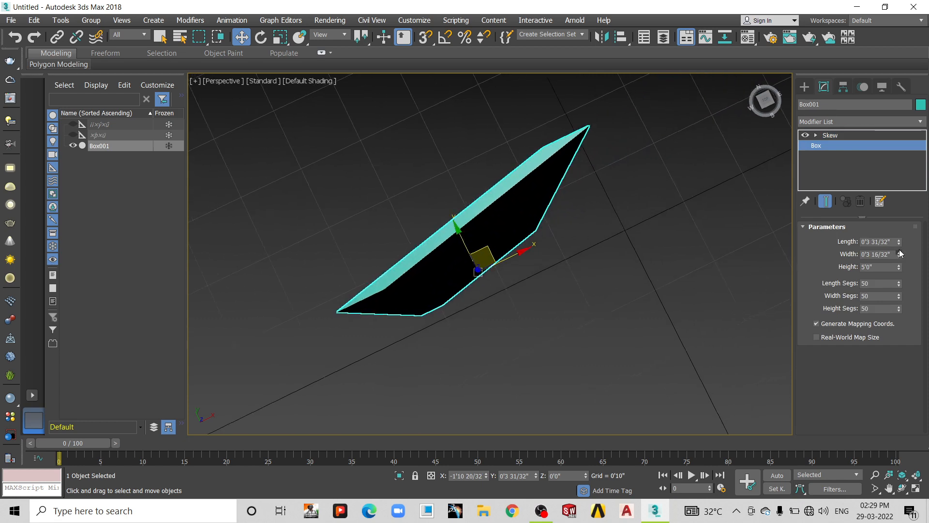
left_click_drag(899, 253, 899, 203)
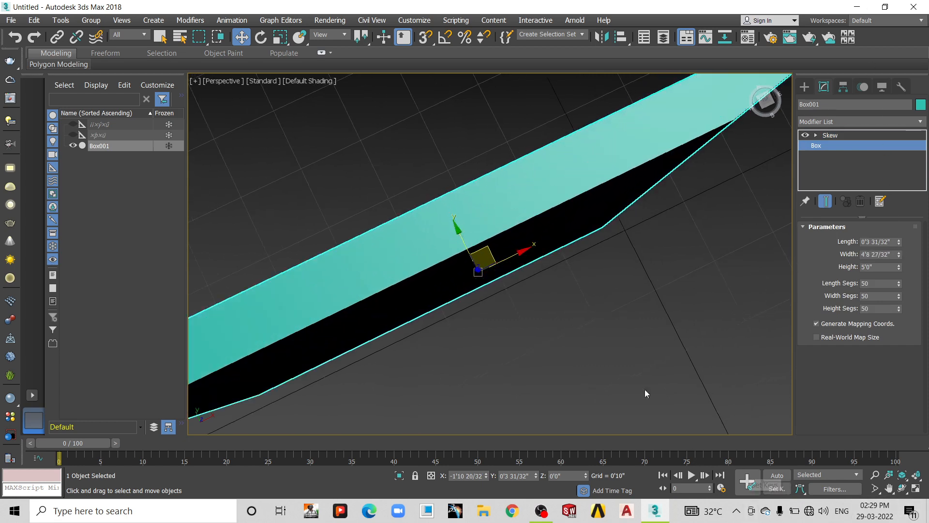
scroll(611, 333, "down", 5)
middle_click_drag(579, 329, 570, 288, "alt")
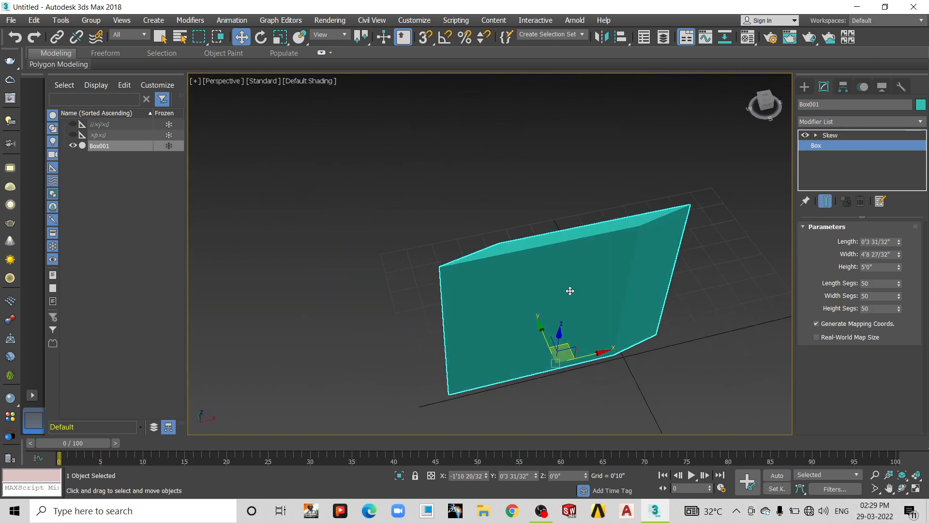
scroll(550, 231, "up", 3)
middle_click_drag(549, 232, 497, 184)
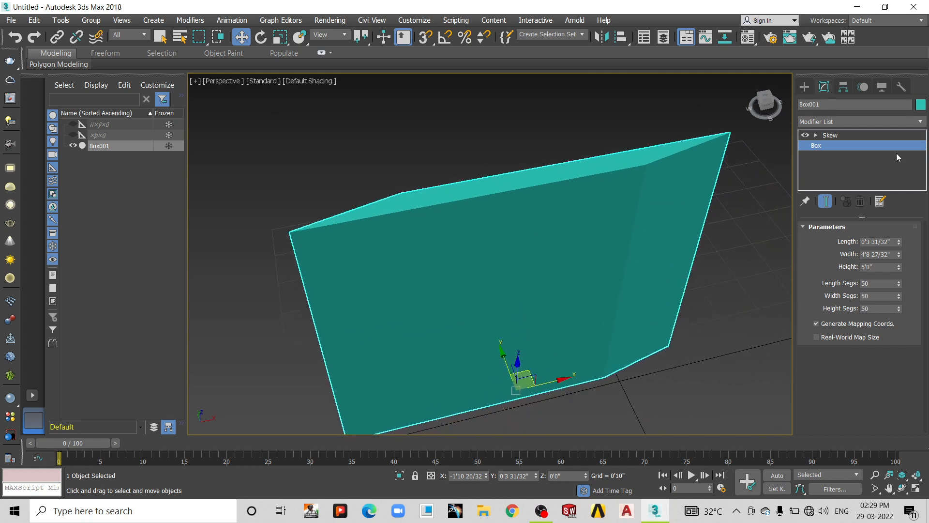
Reduce the widened box's skew amount to about -0'1 29/32"
left_click(838, 135)
left_click_drag(893, 245, 867, 311)
left_click_drag(863, 285, 827, 303)
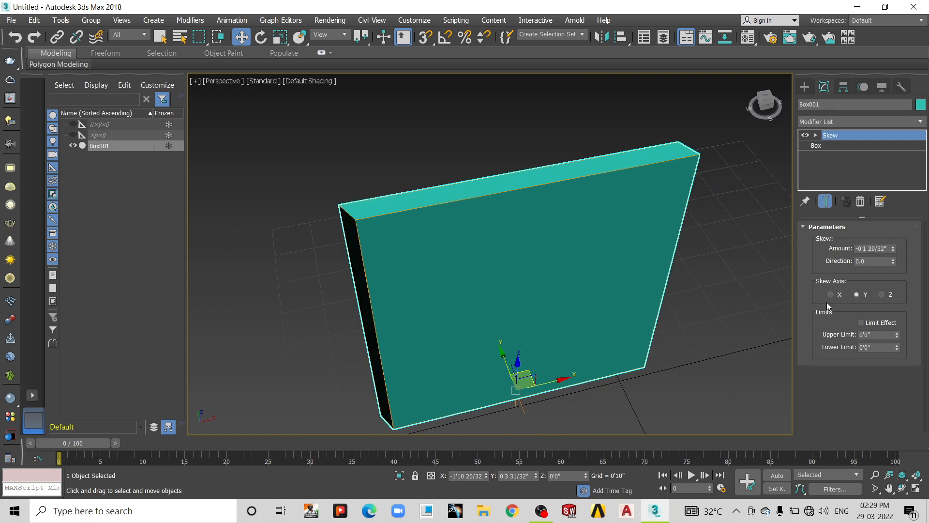
Switch the skew axis to X, raise the amount to about 3'7 17/32", and reduce it to about 1'4 31/32"
left_click(836, 294)
left_click_drag(892, 247, 318, 318)
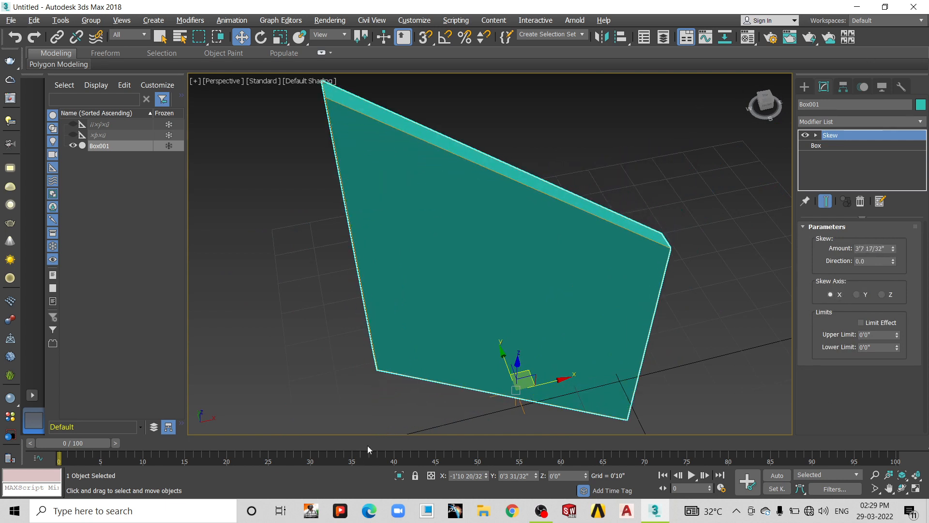
middle_click_drag(409, 419, 414, 321, "alt")
scroll(414, 392, "down", 5)
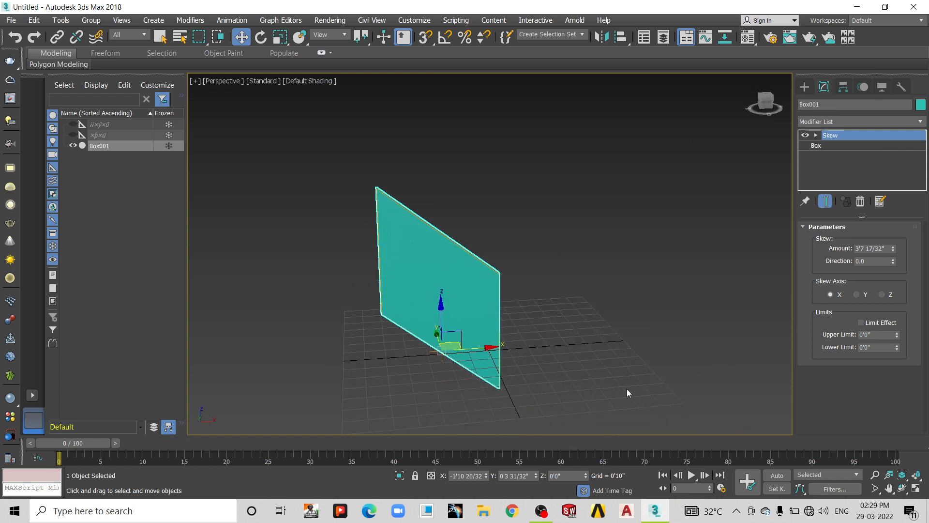
left_click_drag(892, 249, 898, 280)
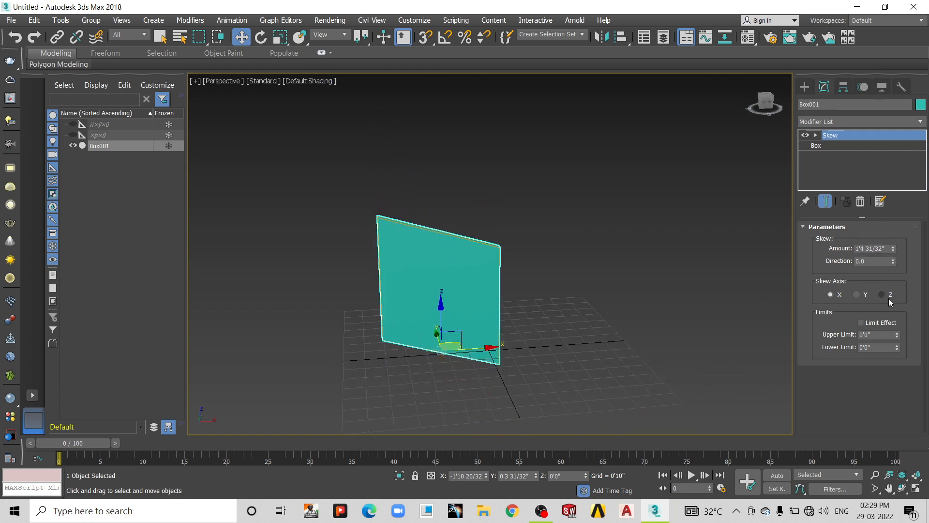
Switch the box's skew axis to Z and increase the skew amount
left_click(889, 296)
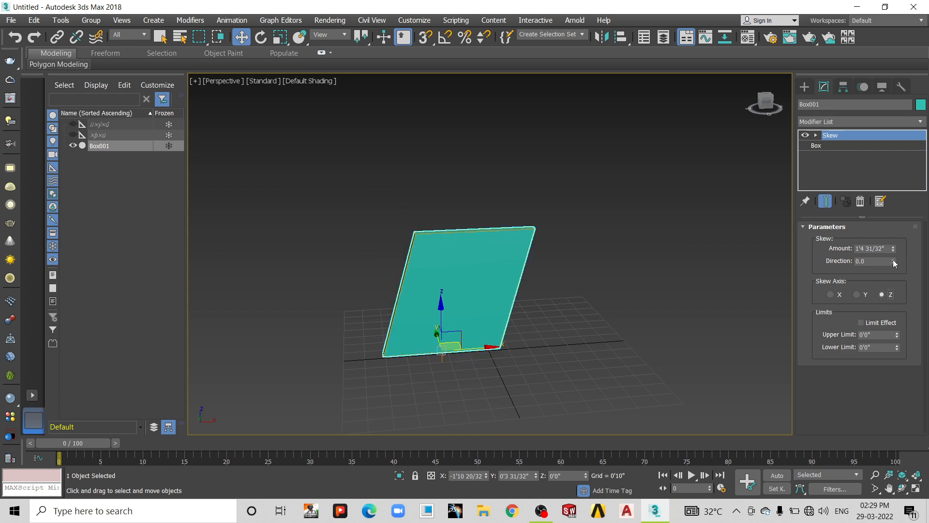
left_click_drag(892, 248, 893, 194)
middle_click_drag(545, 256, 588, 264, "alt")
Create a cylinder beside the skewed box with a radius of about 0'5 28/32" and a height of about 6'8 23/32"
left_click(804, 87)
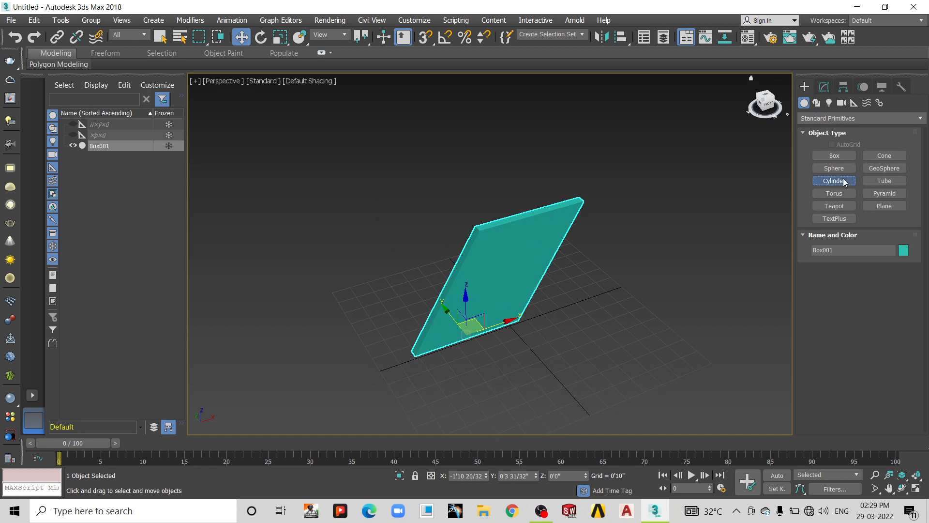
left_click(844, 182)
left_click_drag(593, 336, 599, 334)
left_click(624, 178)
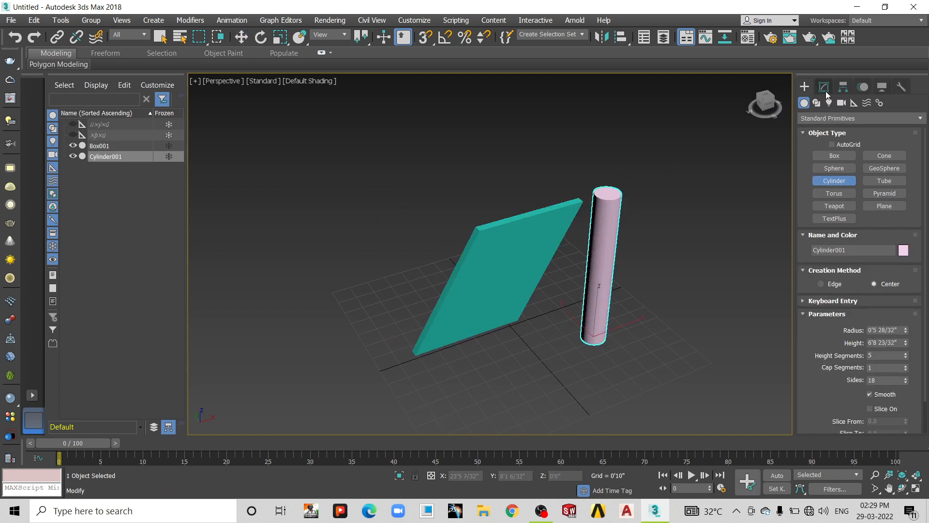
Apply a Skew modifier to the cylinder and set its amount to about 5'3 25/32"
left_click(824, 87)
left_click(832, 120)
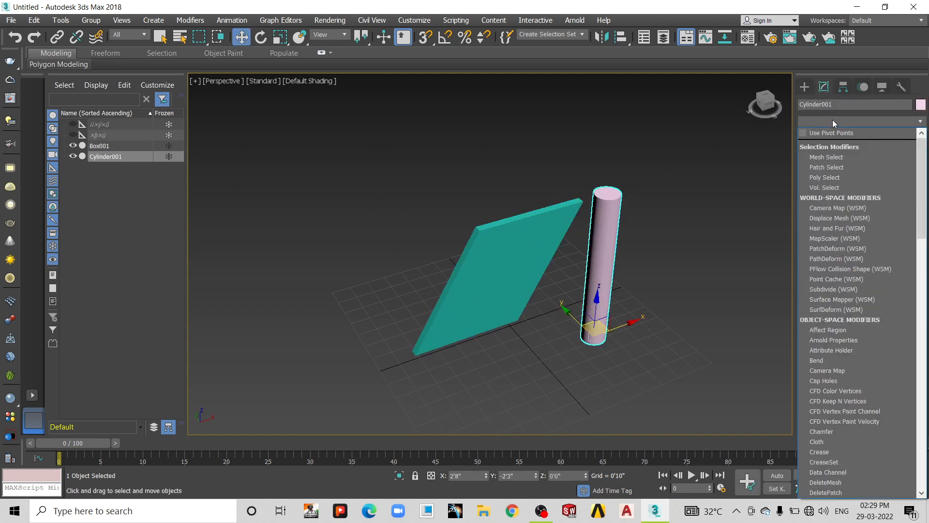
type("sk")
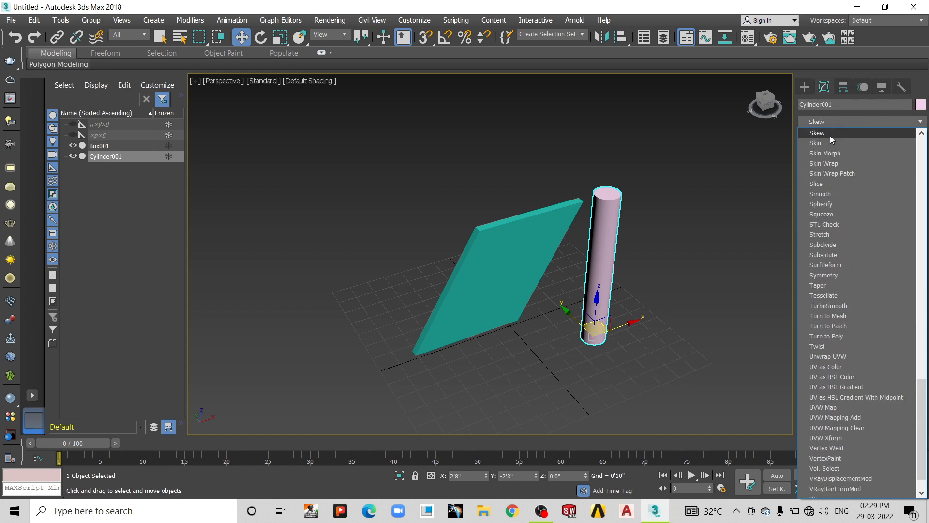
left_click(830, 135)
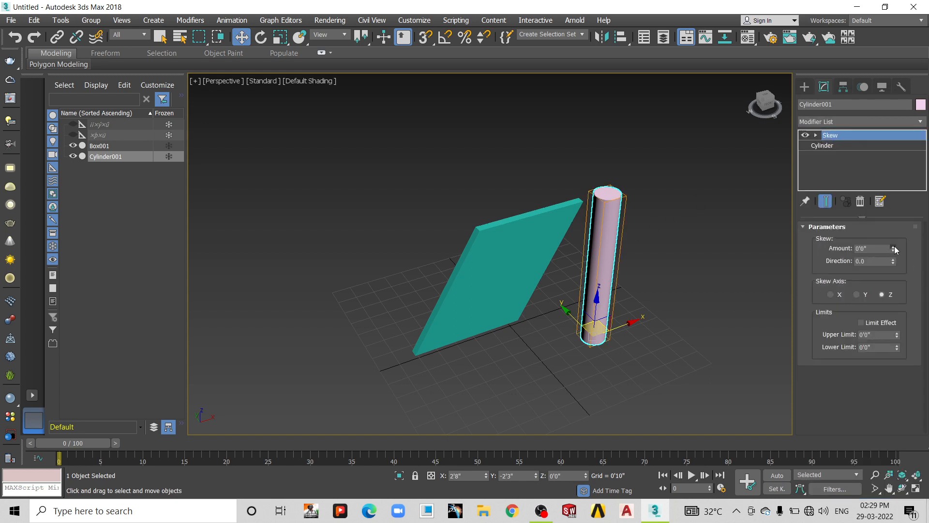
left_click_drag(893, 249, 663, 194)
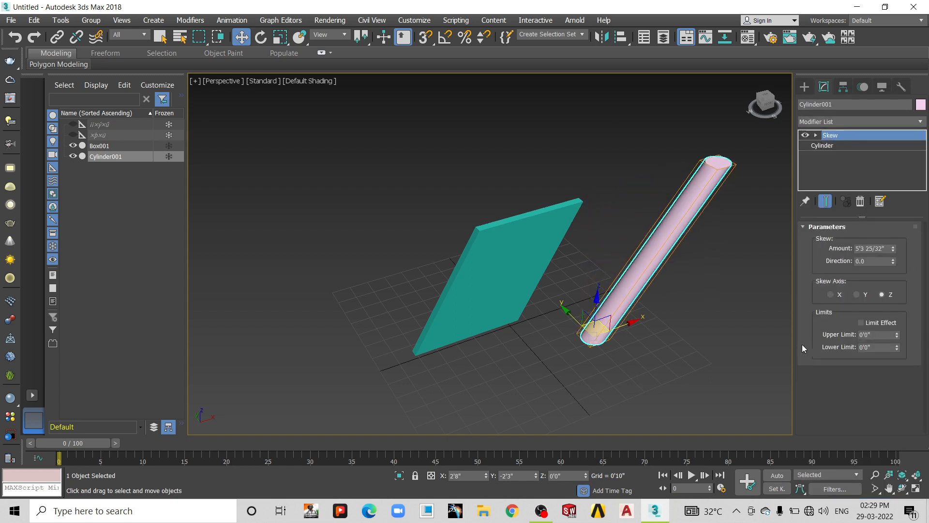
Set the skewed cylinder's base radius to 0'1" and its height to 2'6"
middle_click_drag(784, 334, 567, 289)
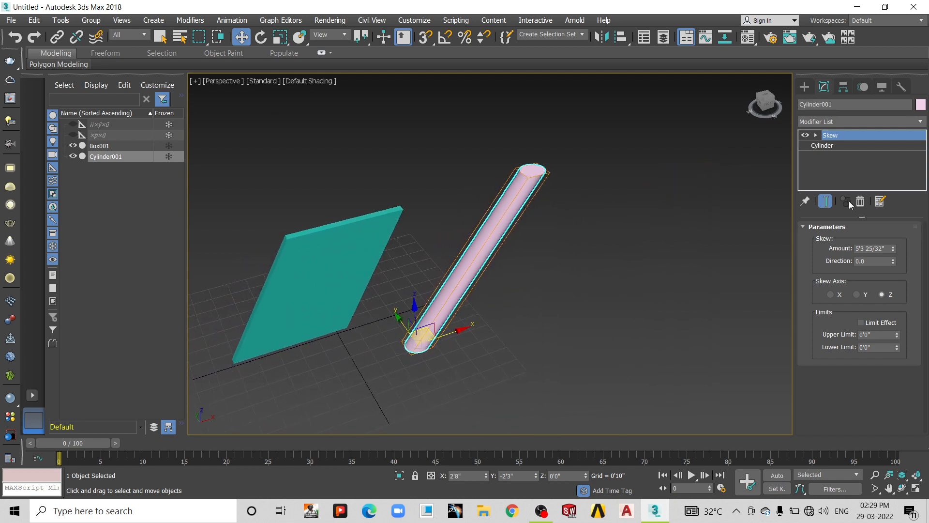
left_click(847, 147)
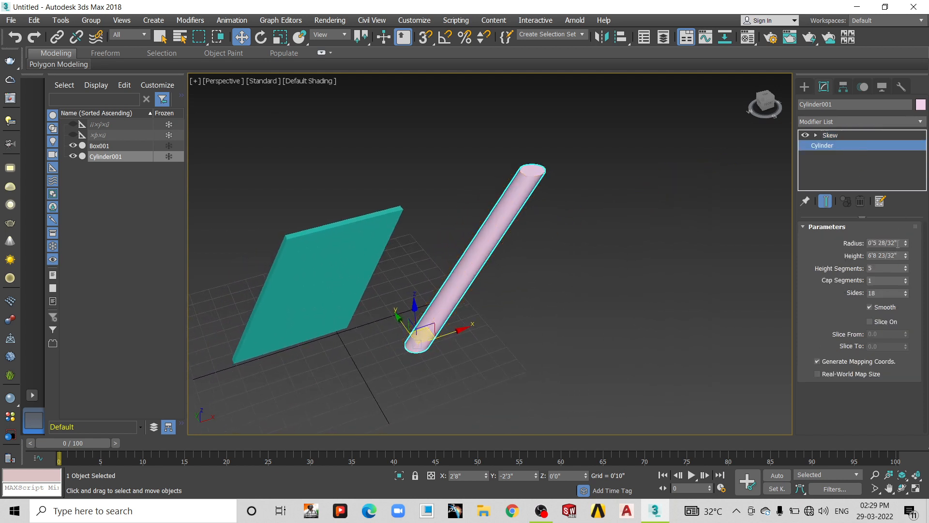
left_click_drag(897, 243, 863, 251)
type("1")
key("Return")
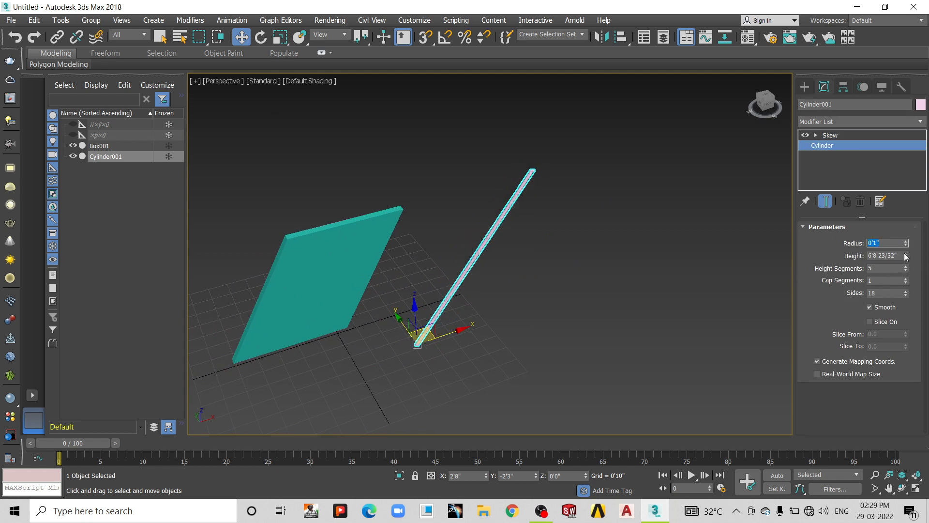
key("Tab")
type("2'6")
key("Return")
scroll(515, 270, "up", 5)
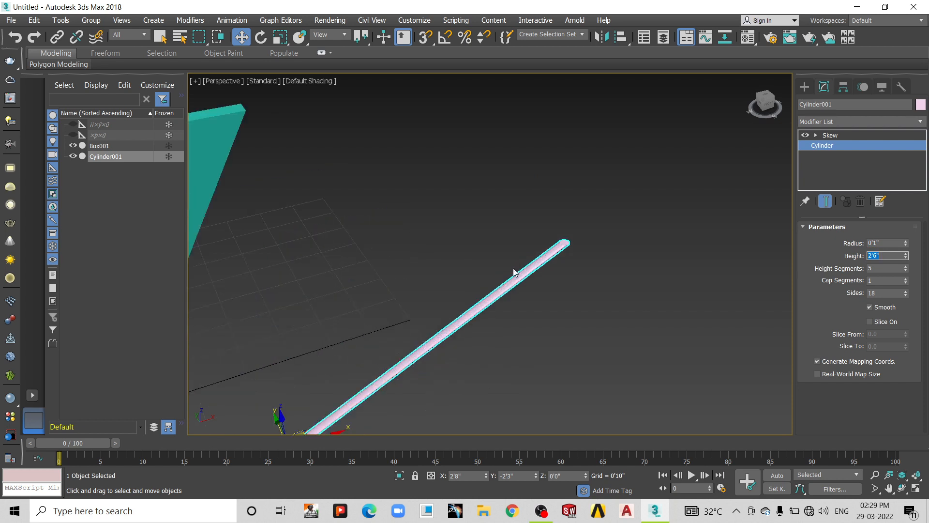
mouse_move(906, 245)
left_mouse_down()
mouse_move(893, 345)
mouse_move(903, 243)
left_mouse_up()
double_click(897, 242)
type("1")
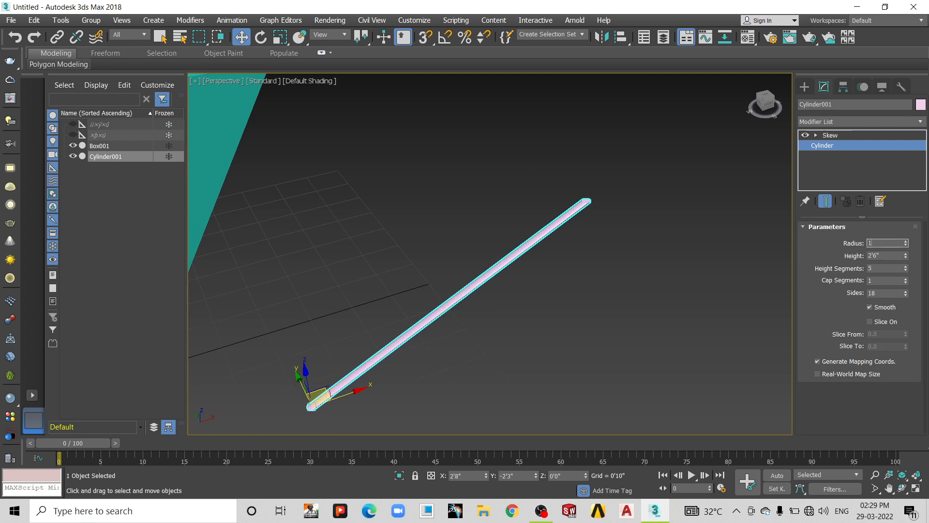
key("Return")
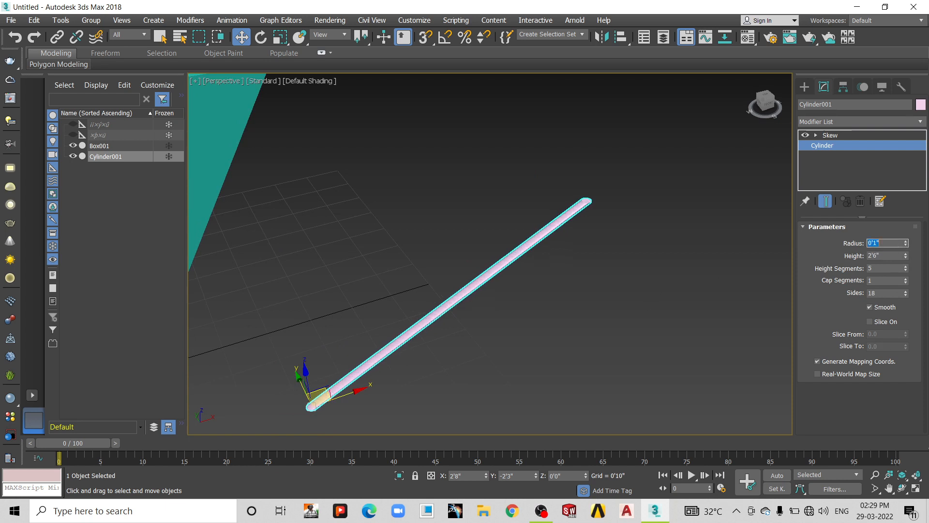
Reduce the cylinder's skew amount to about 2'0 28/32"
left_click(843, 134)
left_click_drag(893, 249, 897, 278)
scroll(592, 253, "down", 4)
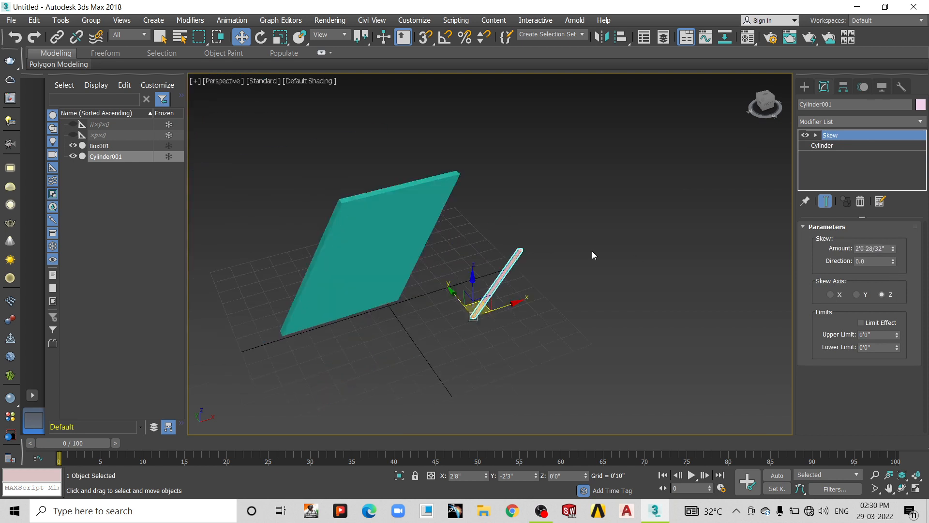
Delete the skewed box from the scene
scroll(591, 251, "down", 2)
left_click(591, 250)
left_click(426, 240)
key("Delete")
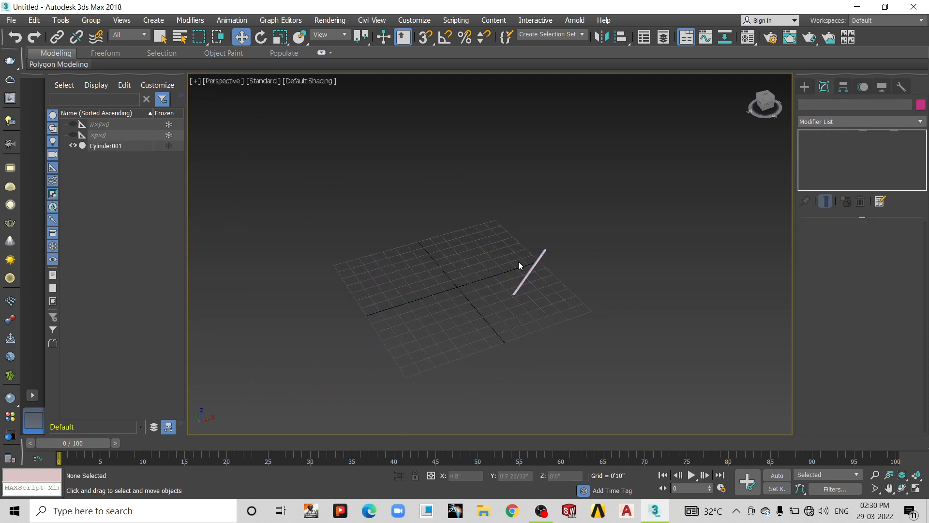
Select the remaining cylinder and set its skew amount to 24" (2'0")
scroll(576, 269, "up", 5)
left_click(536, 238)
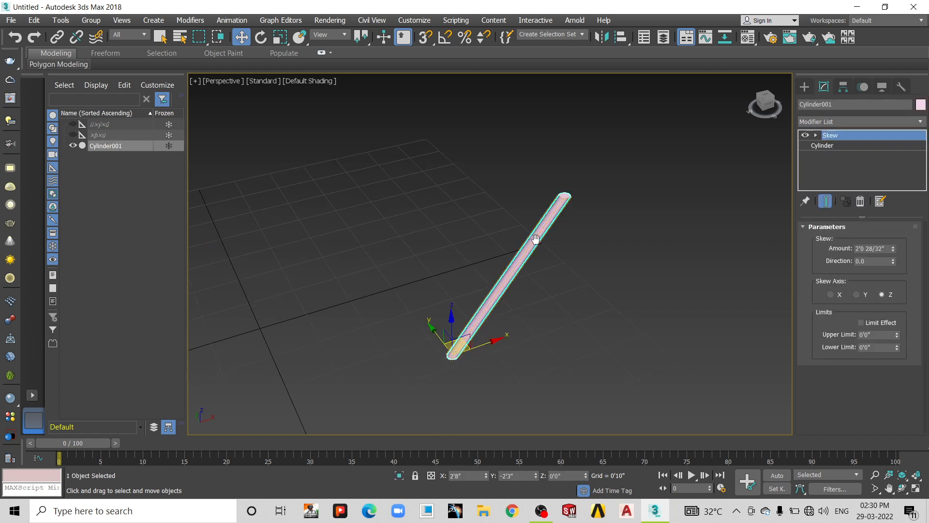
middle_click_drag(536, 239, 470, 274)
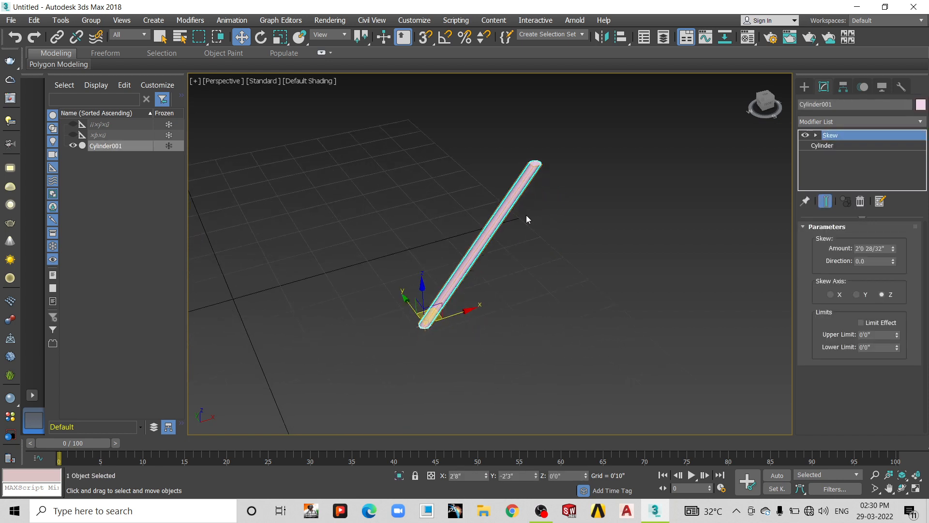
left_click(888, 248)
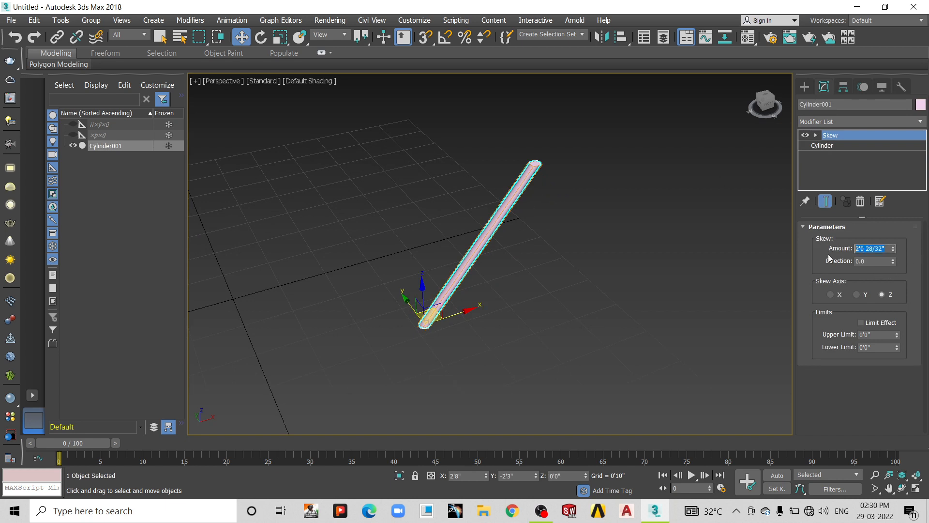
type("24")
key("Return")
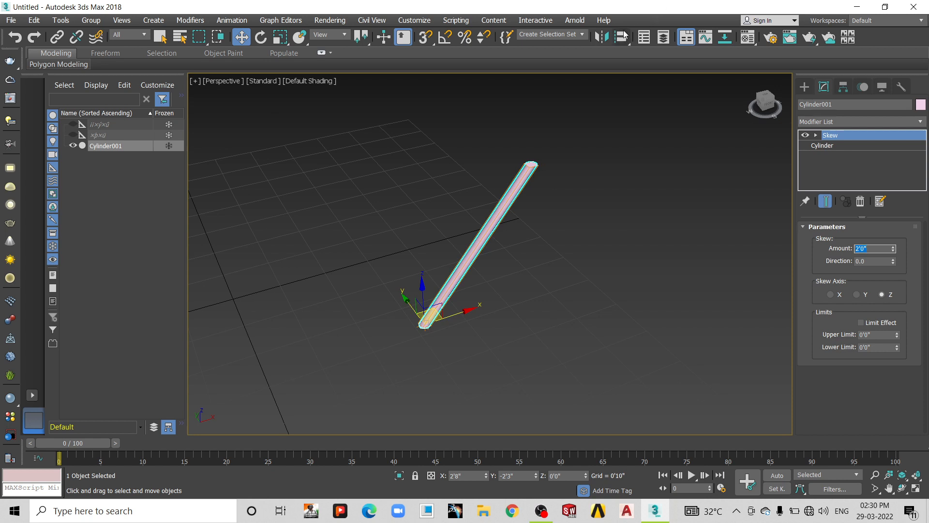
Mirror the cylinder along X as a copy with a 2'0" offset, and shift the copy about 0'1 14/32" along Y
left_click(602, 38)
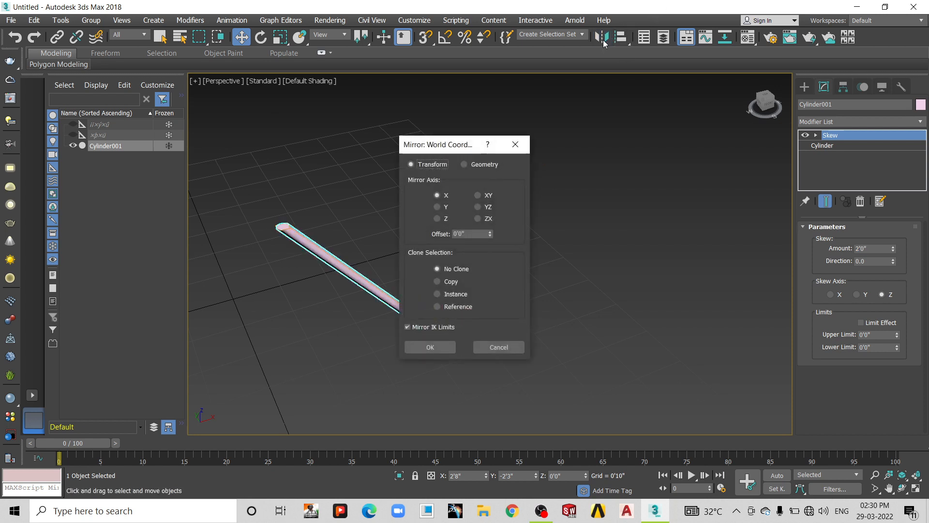
left_click_drag(451, 142, 683, 171)
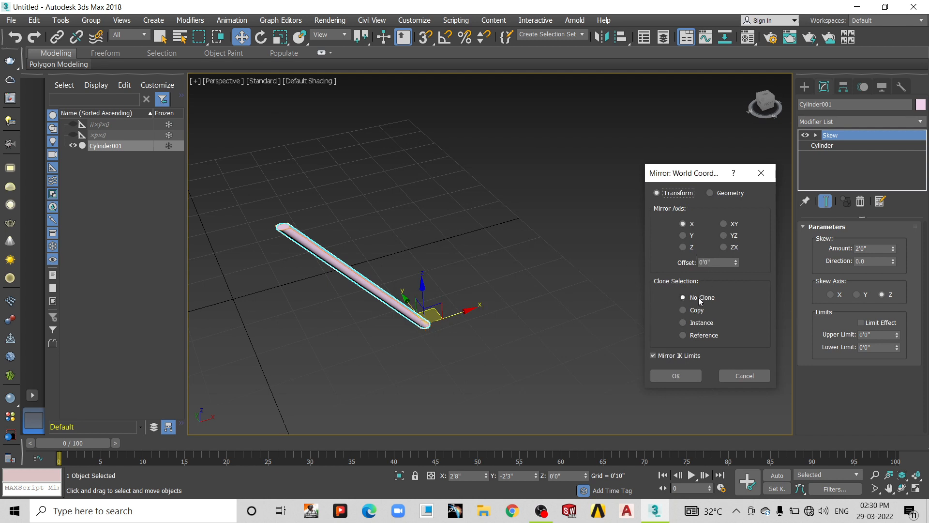
left_click(683, 310)
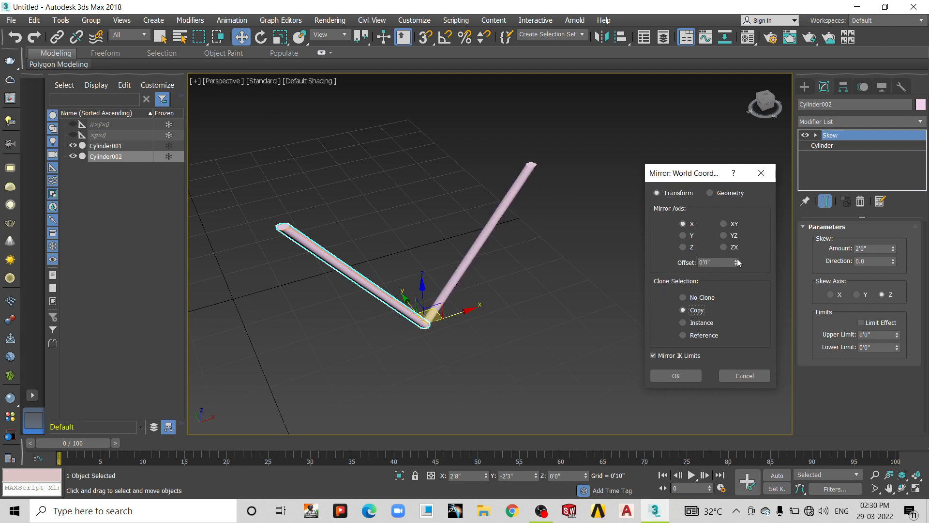
left_click_drag(737, 260, 682, 49)
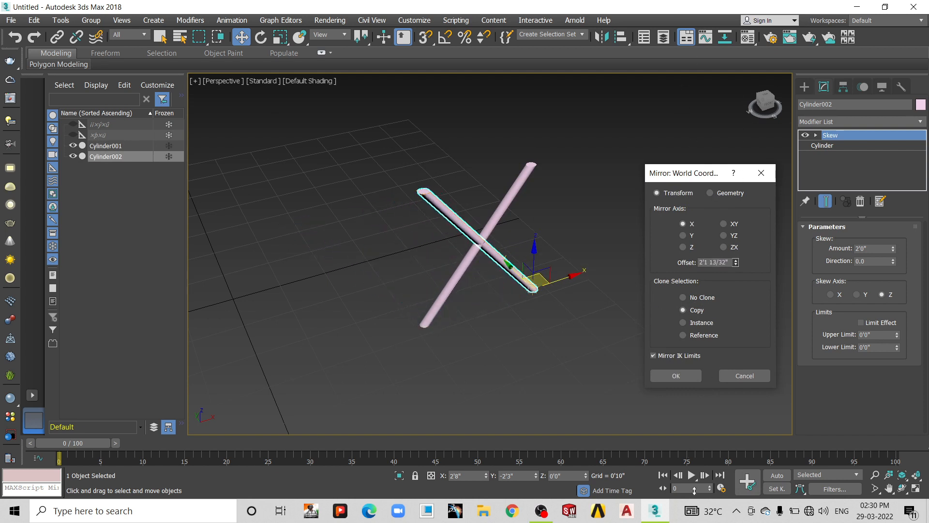
left_click(726, 262)
type("2")
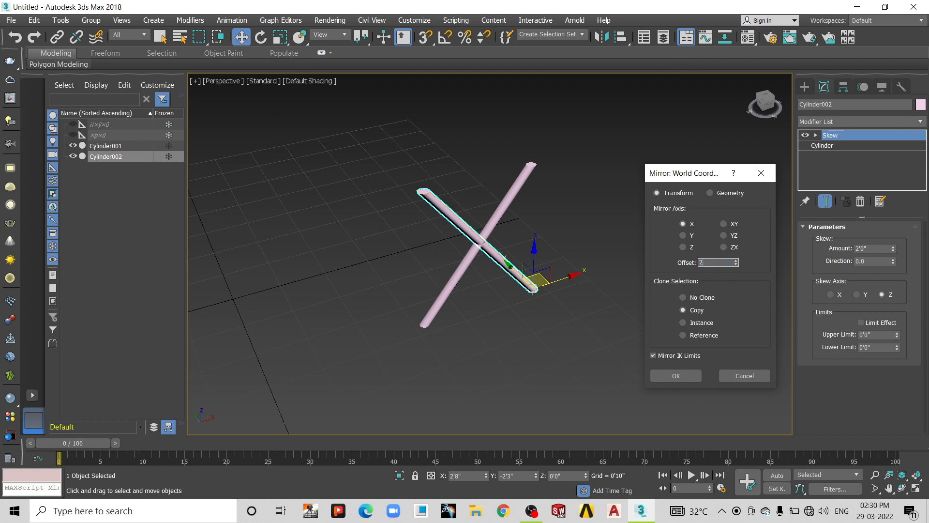
type("'")
key("Return")
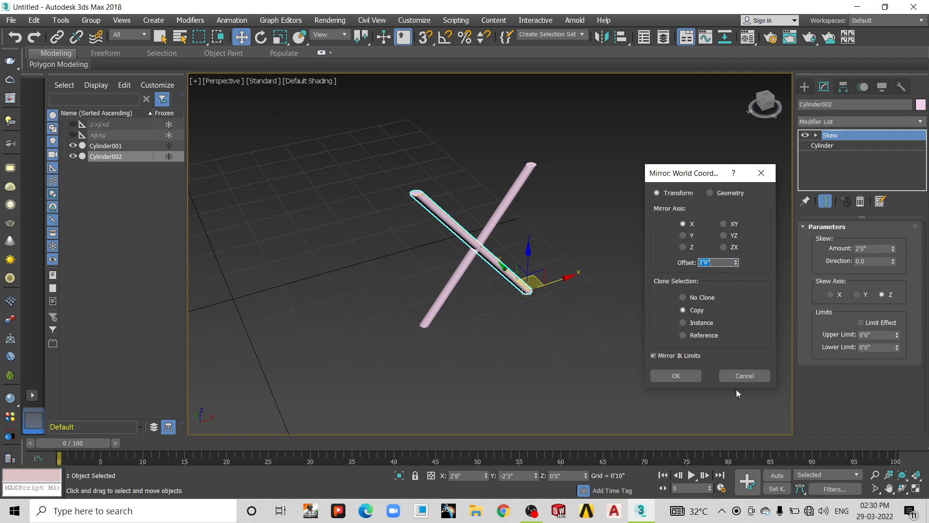
left_click(692, 376)
scroll(450, 240, "up", 4)
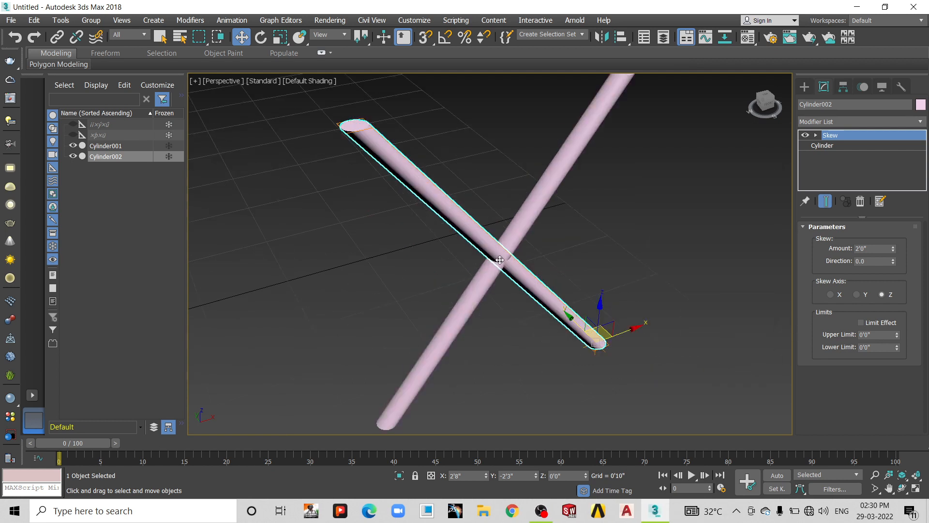
left_click_drag(566, 312, 563, 311)
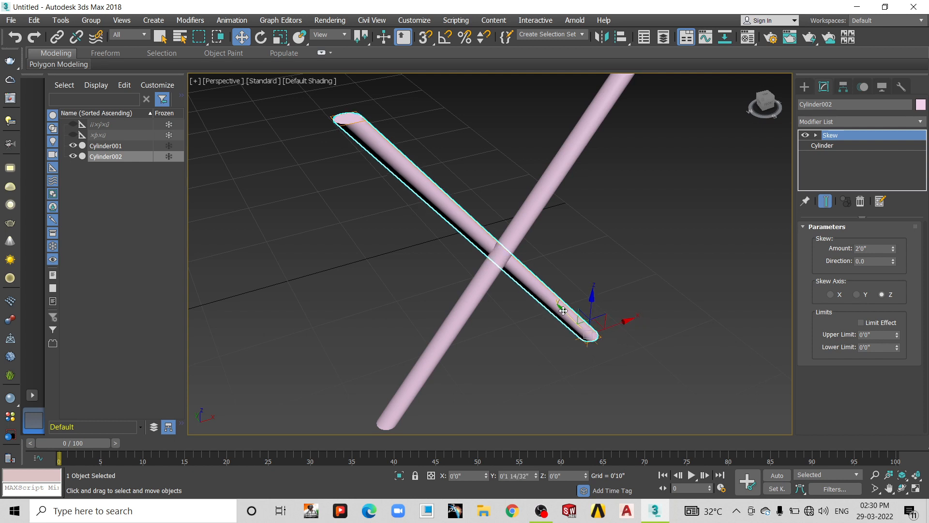
Select both crossed cylinders and turn on angle snapping for rotation, keeping the snap angle at 5 degrees
scroll(532, 271, "down", 5)
left_click_drag(674, 369, 387, 161)
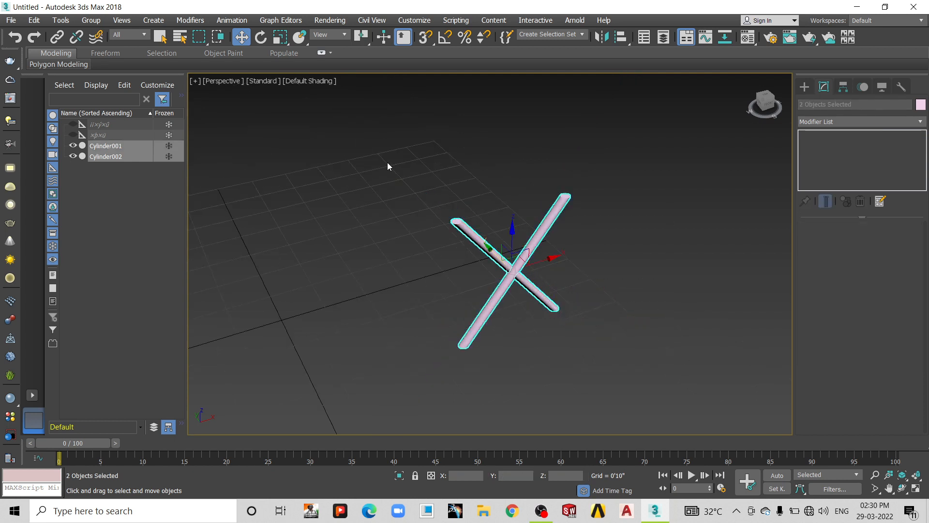
left_click(443, 40)
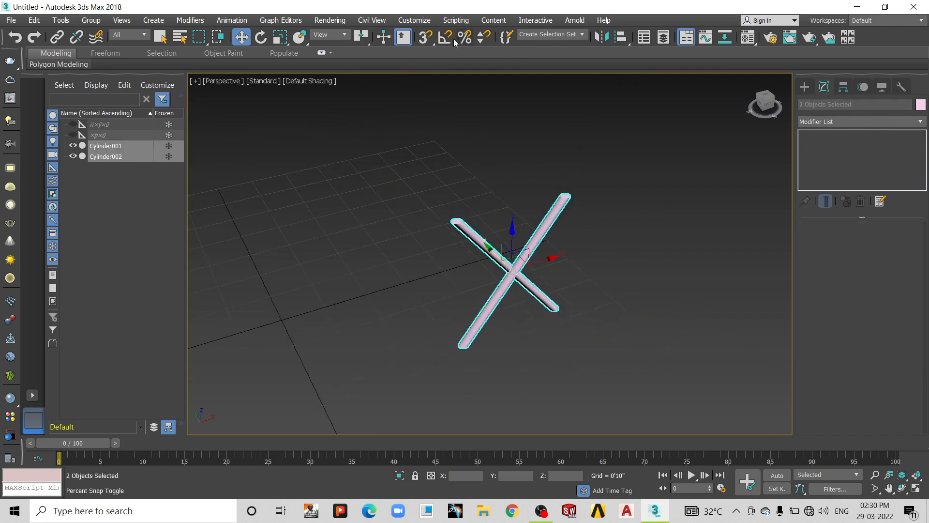
left_click(264, 38)
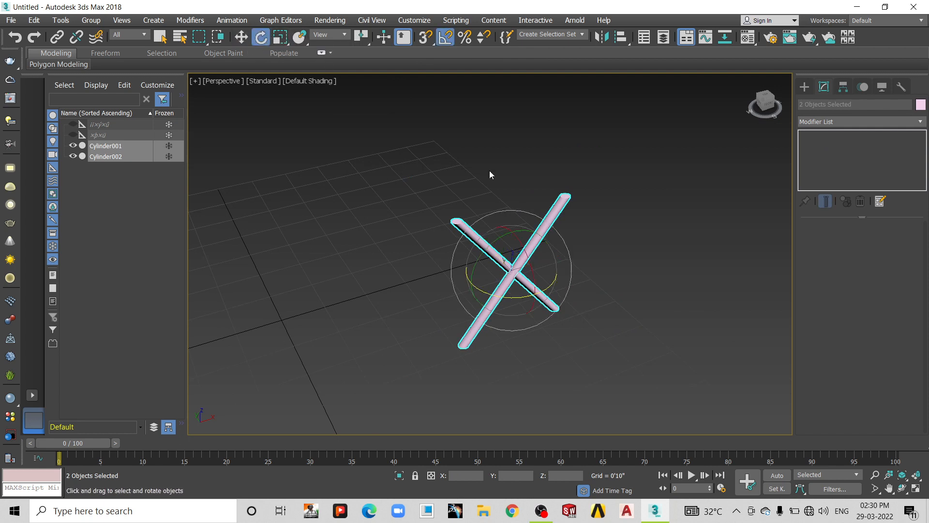
right_click(447, 41)
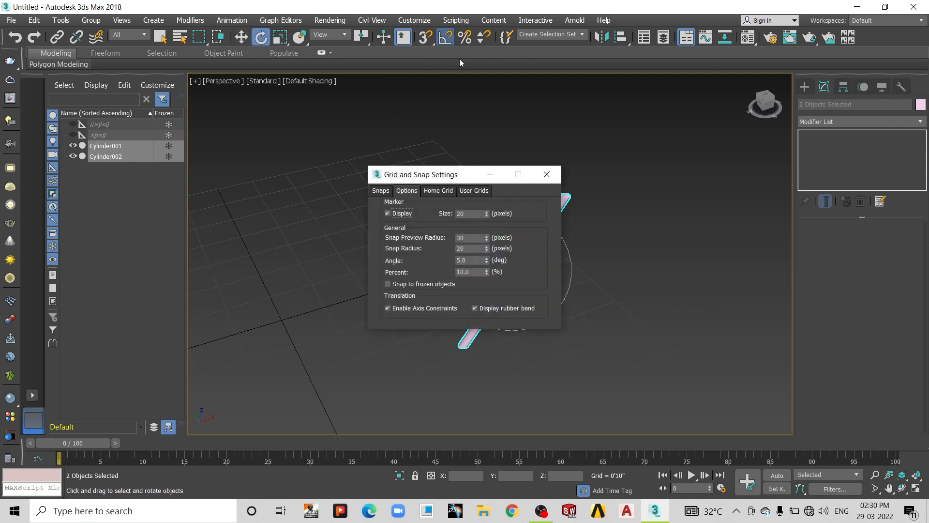
left_click(476, 260)
left_click(547, 174)
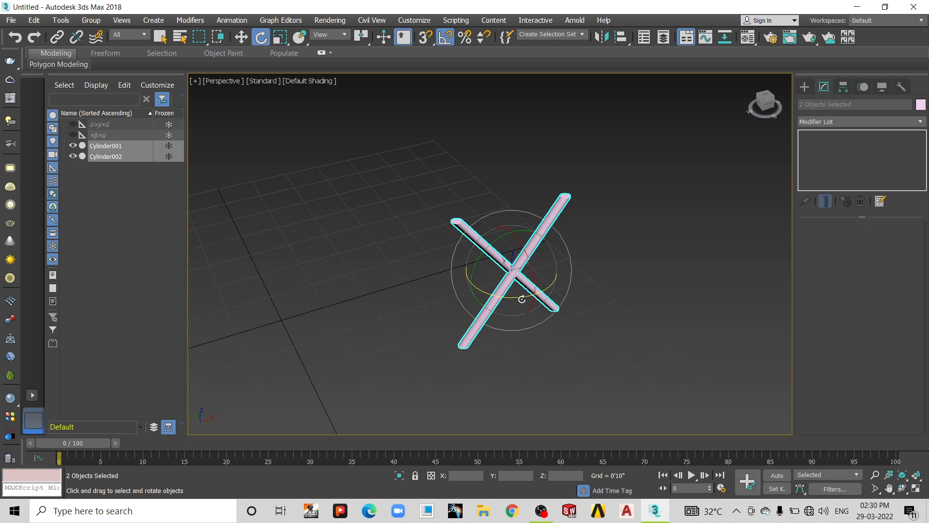
Rotate a single copy of the crossed pair about 90 degrees around Z to form four legs, and clear the selection
left_click_drag(521, 298, 489, 290, "shift")
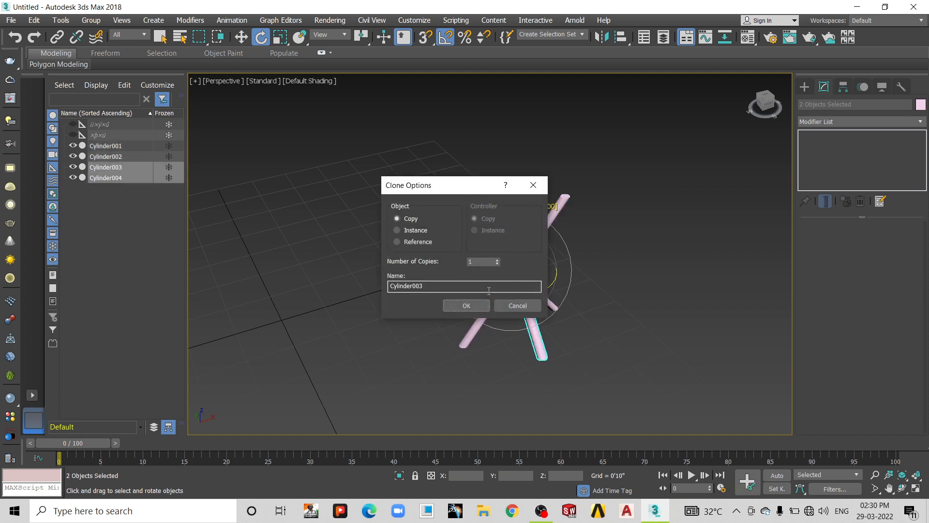
left_click(466, 306)
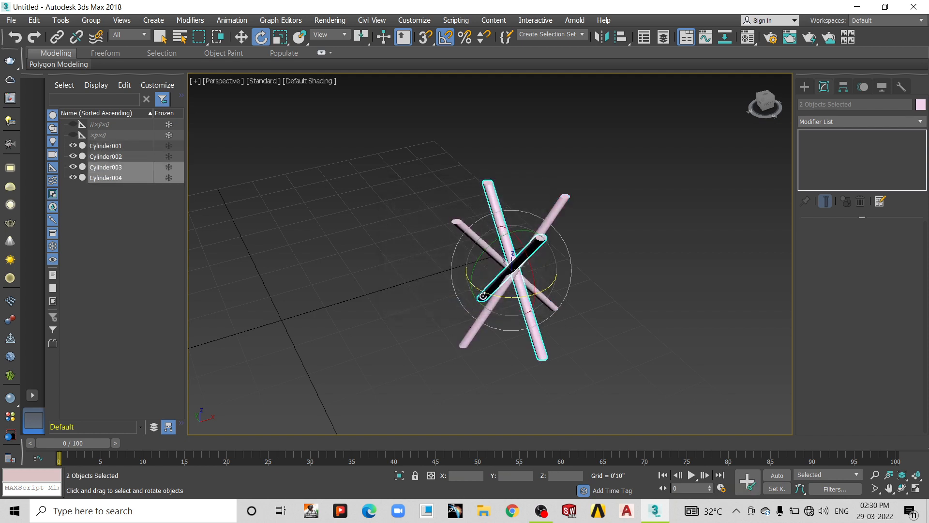
middle_click_drag(483, 295, 534, 271, "alt")
left_click(605, 248)
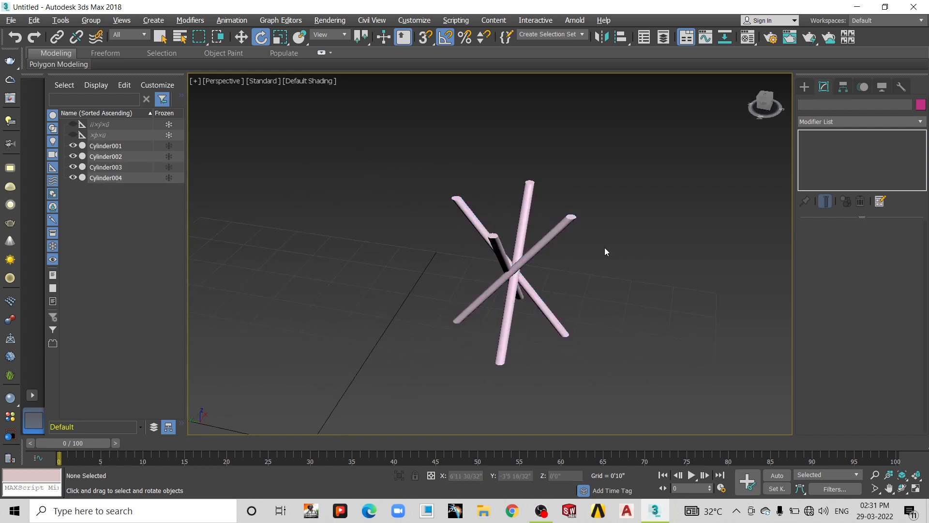
Switch the viewport to the Top view of the crossed legs
left_click(220, 80)
left_click(290, 142)
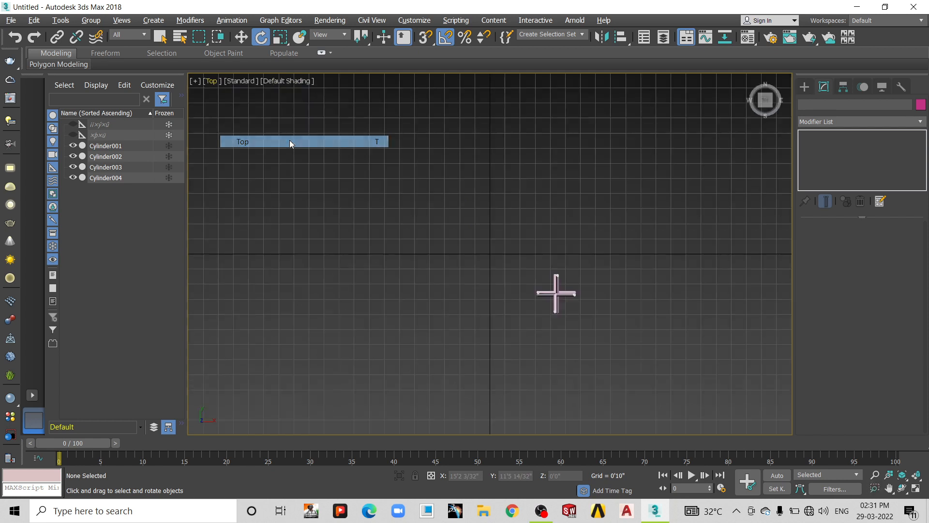
scroll(556, 290, "up", 5)
middle_click_drag(550, 282, 487, 234)
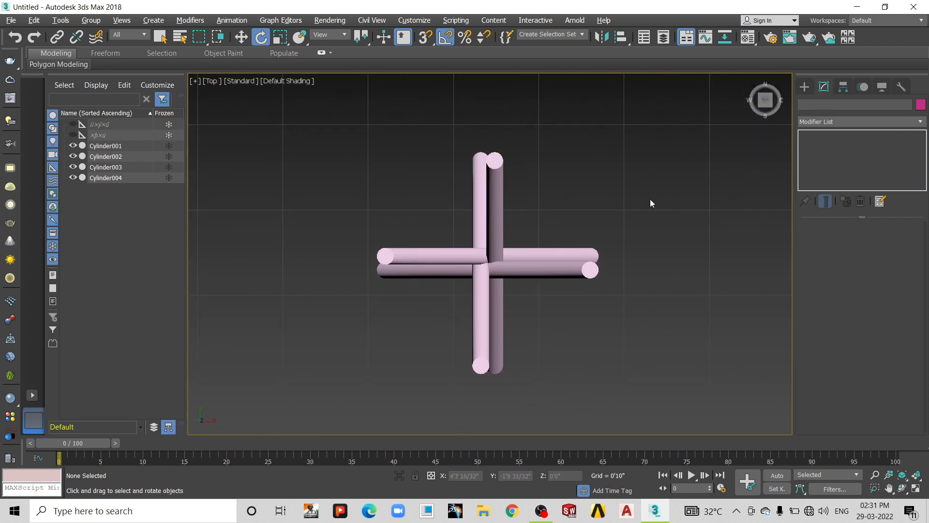
Create a chamfer cylinder centered on the crossed legs with a radius of about 1'2 24/32" and a height of about 0'1 18/32"
left_click(805, 87)
left_click(826, 121)
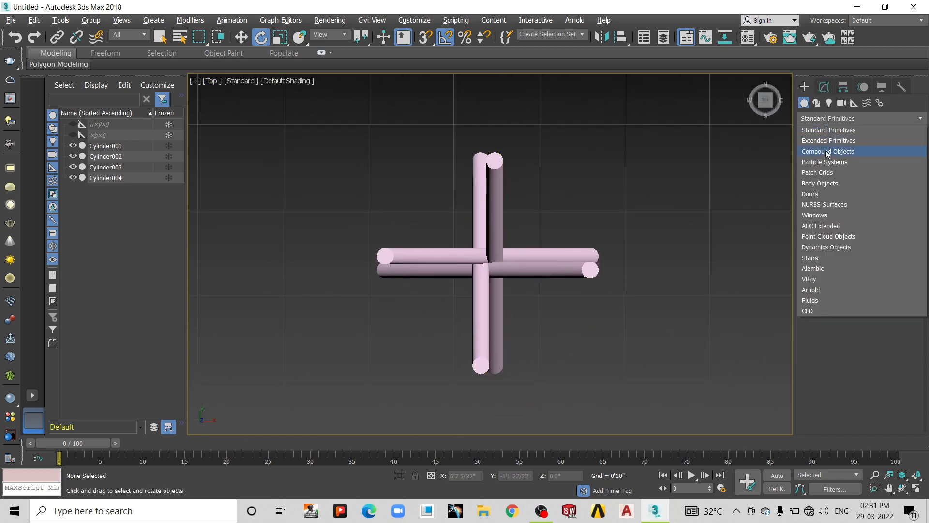
left_click(829, 144)
left_click(884, 168)
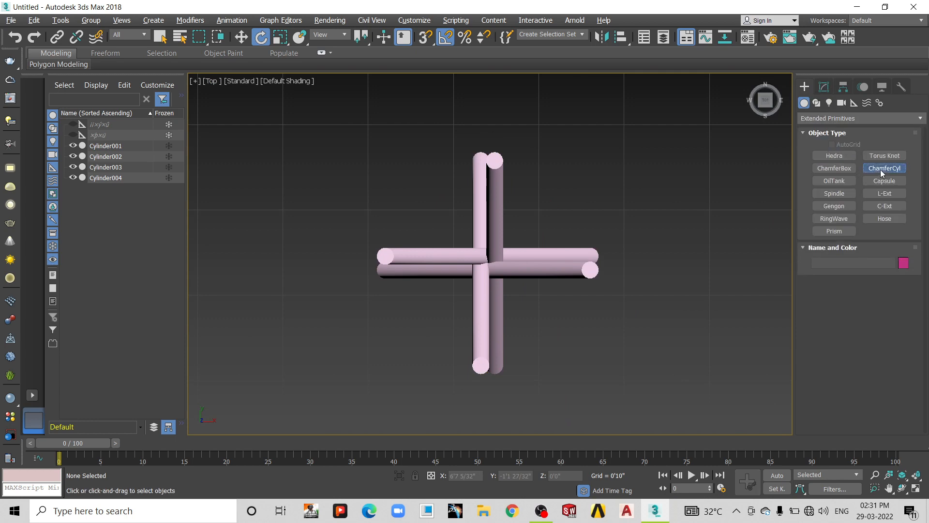
left_click_drag(487, 262, 566, 161)
scroll(566, 165, "down", 3)
middle_click_drag(566, 157, 516, 226, "alt")
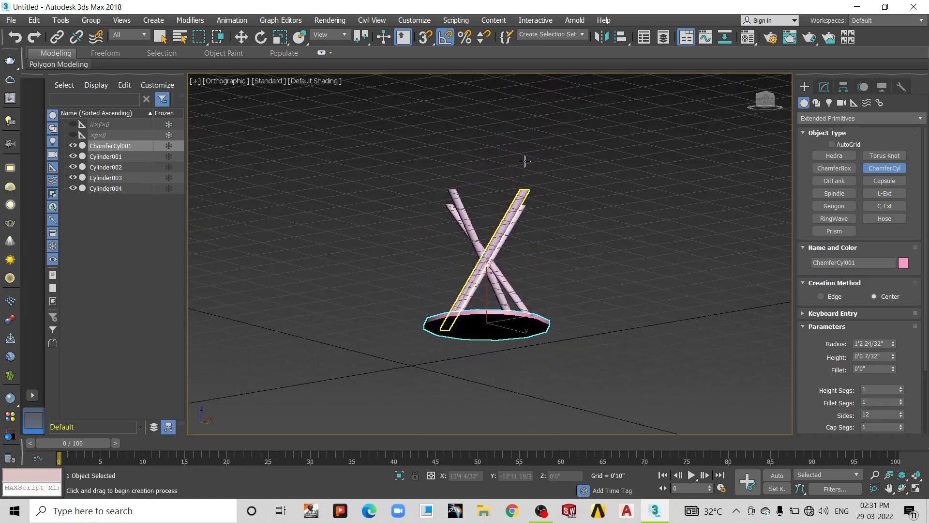
middle_click_drag(492, 275, 495, 344, "alt")
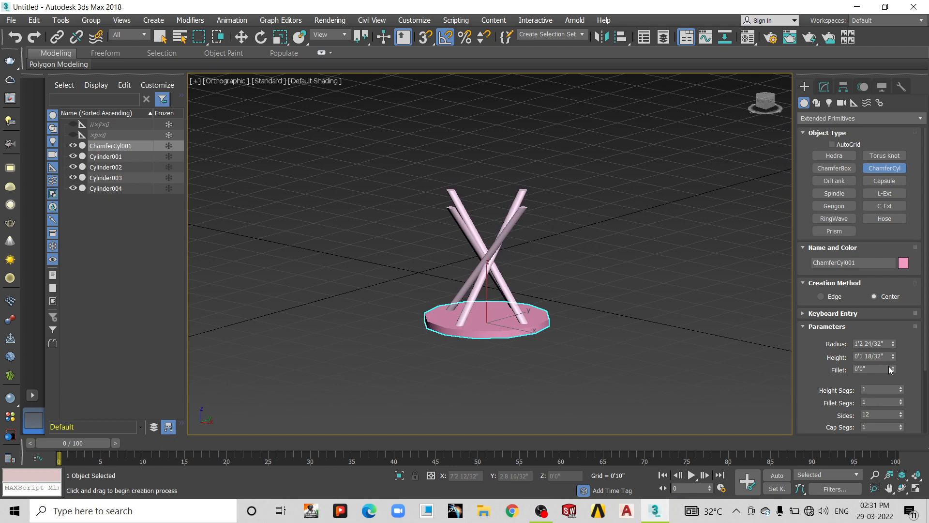
scroll(580, 353, "up", 4)
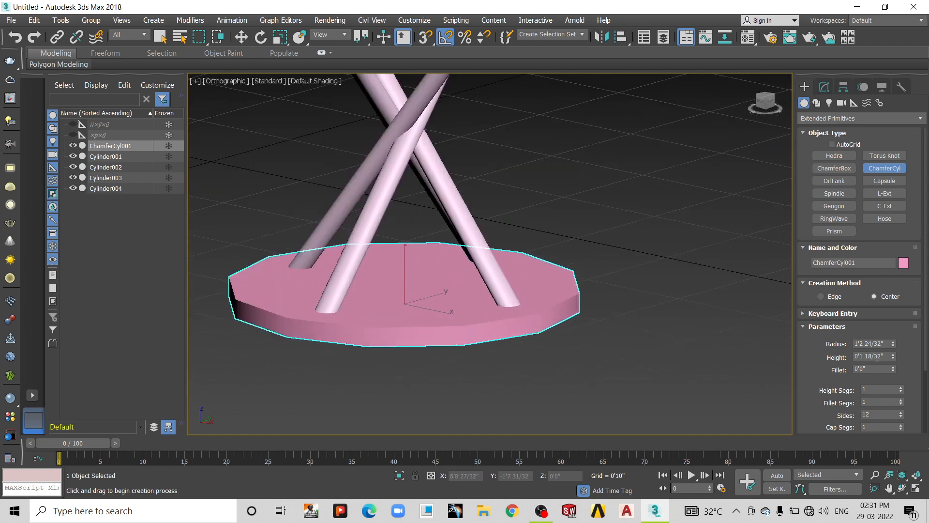
Round the chamfer cylinder's edge with a fillet of about 0'0 18/32", using 7 fillet segments and 63 sides
left_click_drag(892, 368, 892, 339)
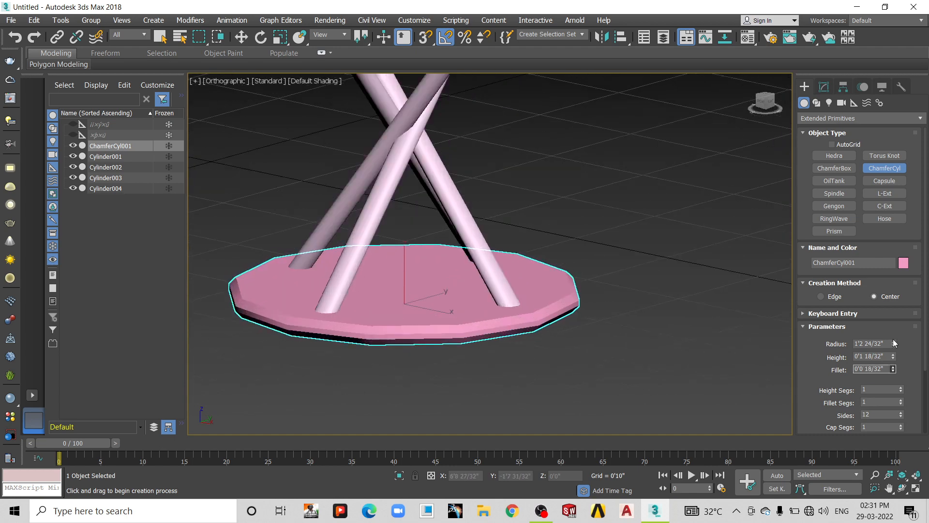
left_click(900, 400)
left_click(900, 401)
left_click(900, 400)
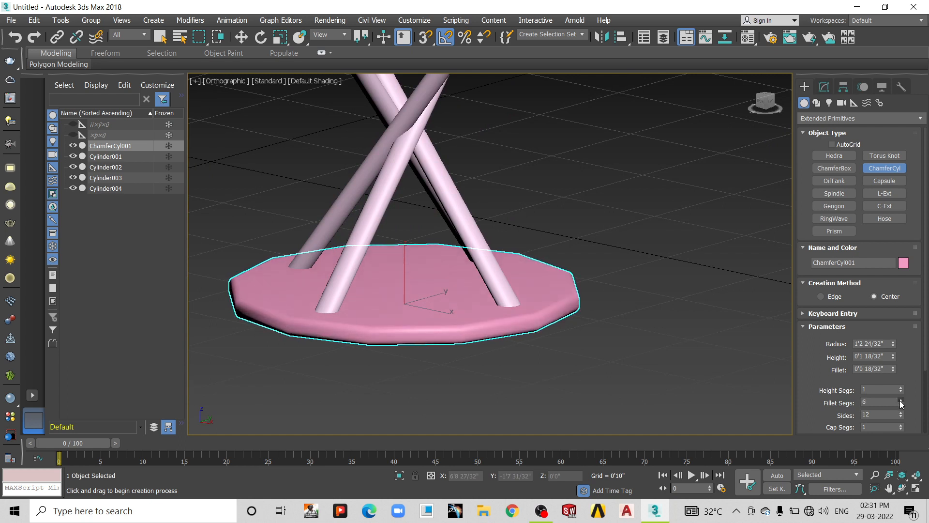
left_click_drag(901, 413, 905, 385)
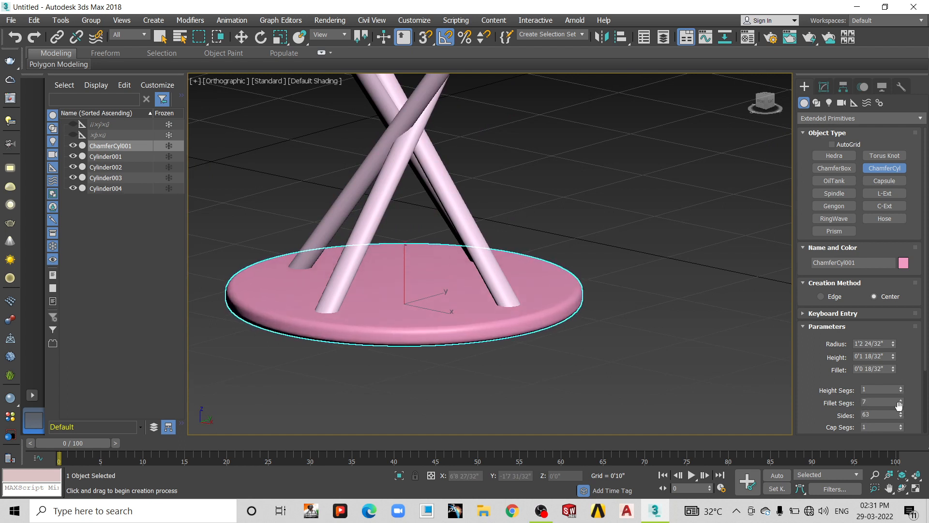
Set the chamfer cylinder's height to 0'1"
double_click(885, 357)
type("1")
key("Return")
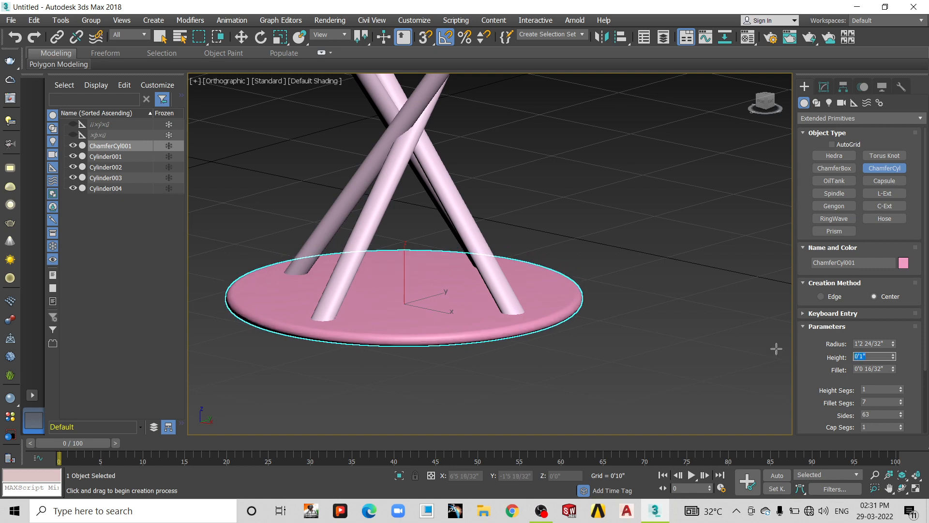
Move the round slab straight up onto the tops of the crossed legs, to a Z position of about 2'5 4/32"
middle_click_drag(776, 349, 462, 299, "alt")
key("e")
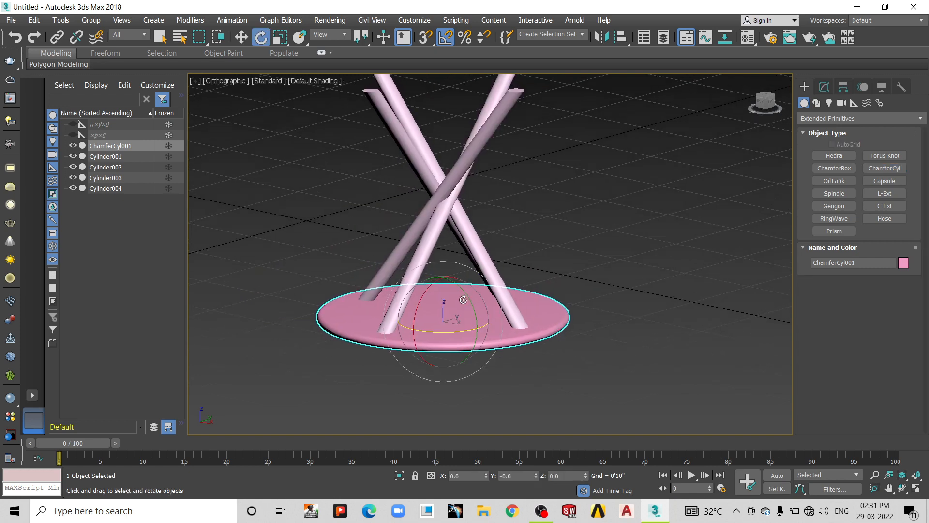
left_click(242, 39)
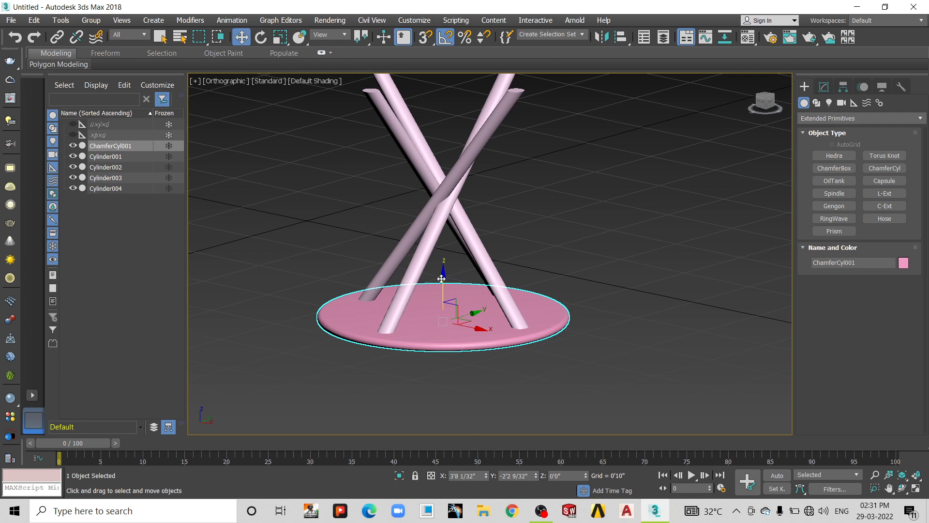
scroll(441, 277, "down", 2)
left_click_drag(442, 279, 453, 112)
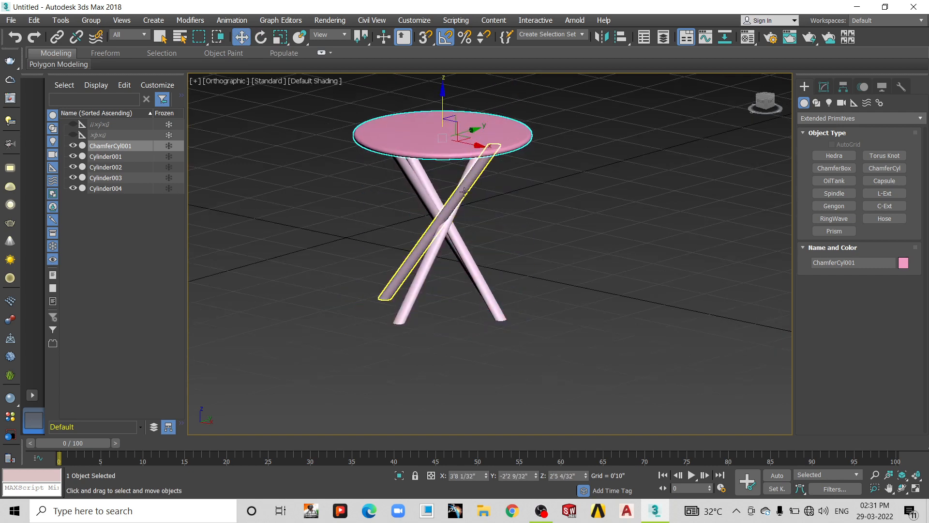
middle_click_drag(460, 220, 500, 251, "alt")
scroll(490, 312, "up", 2)
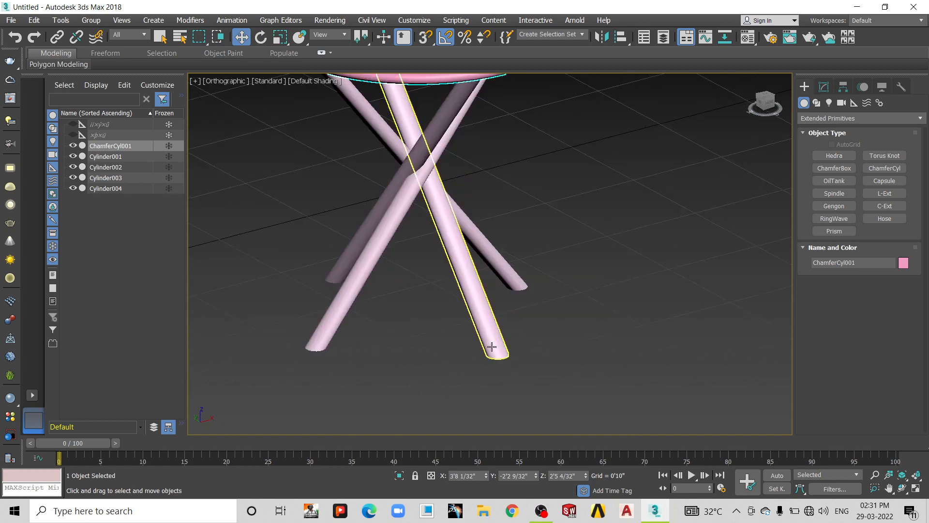
scroll(495, 346, "down", 1)
scroll(476, 148, "down", 1)
middle_click_drag(483, 153, 417, 185)
scroll(471, 166, "down", 2)
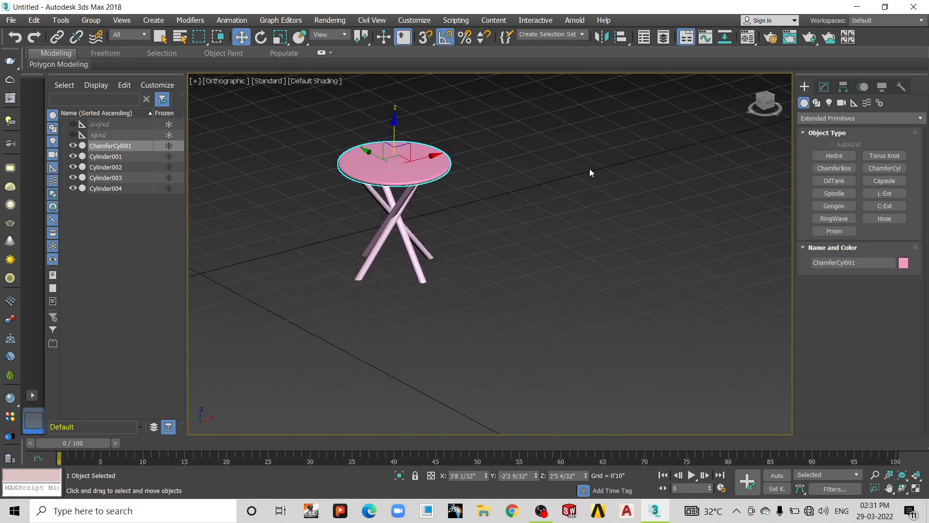
Create a standard box beside the table, about 0'7 8/32" long, 0'5" wide and 3'4 11/32" high
left_click(852, 119)
left_click(844, 129)
left_click(844, 153)
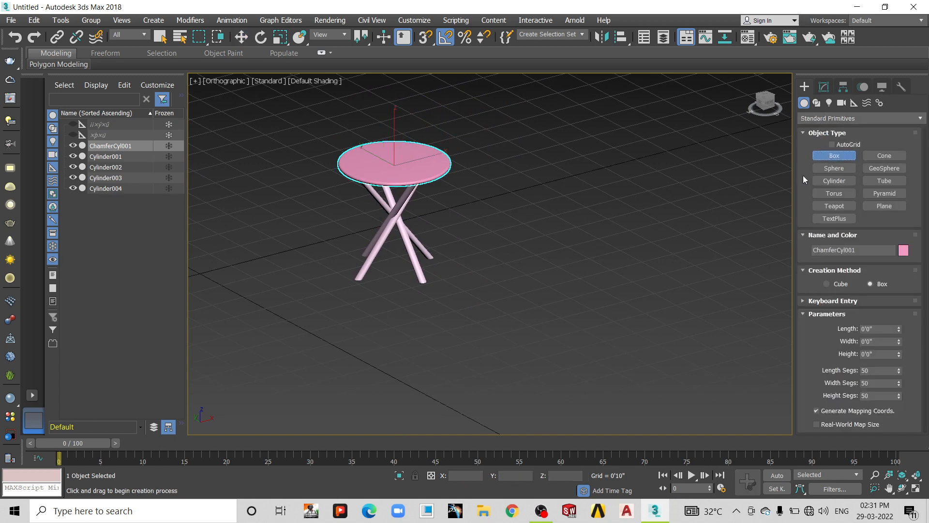
middle_click_drag(705, 222, 635, 226)
left_click_drag(511, 281, 545, 290)
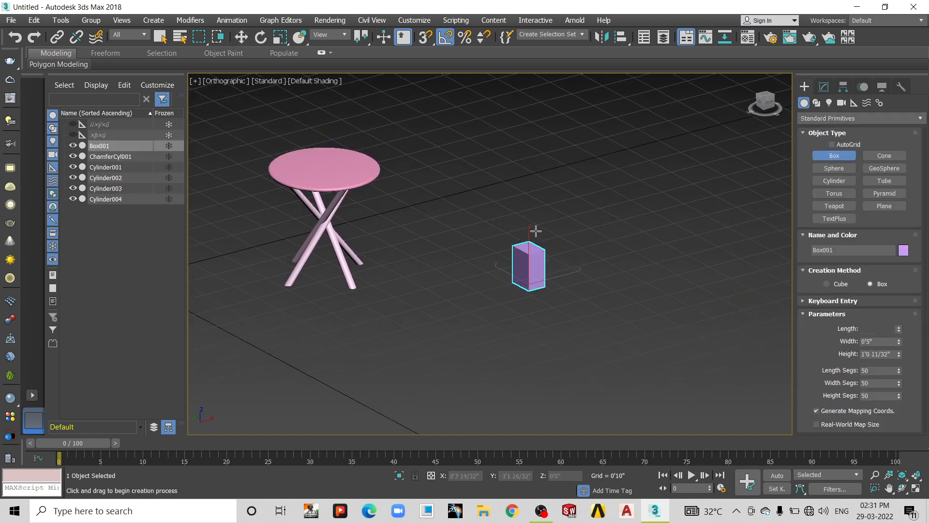
left_click(535, 132)
Set the box's length and width to 0'2" each and its height to 2'6"
double_click(875, 329)
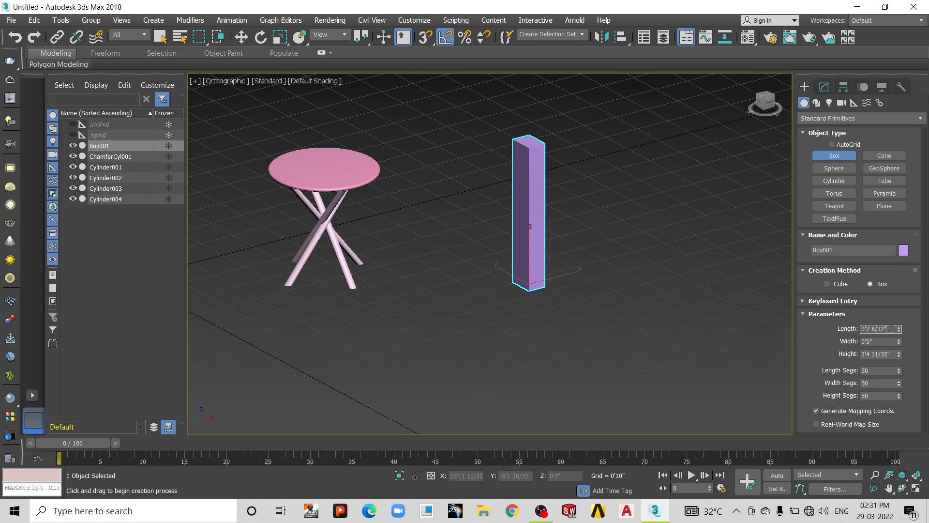
type("2")
key("Return")
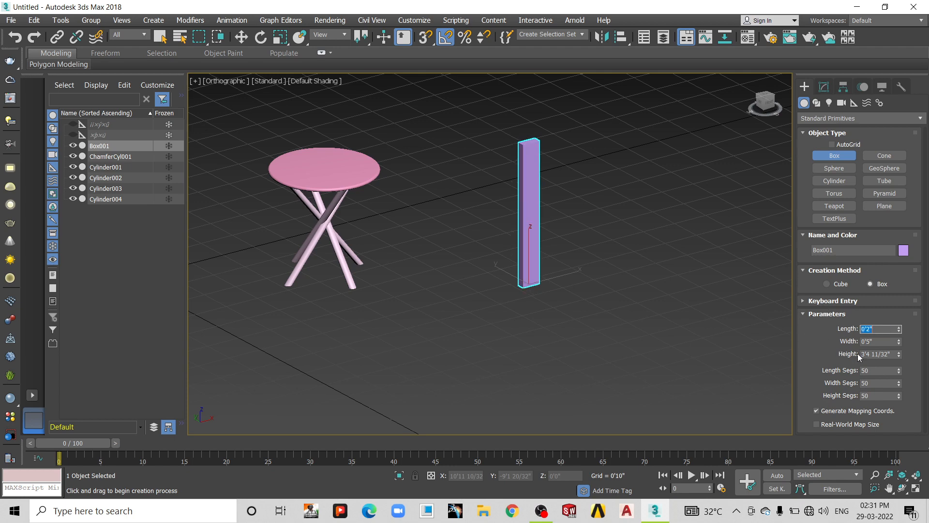
left_click(883, 341)
type("2")
key("Return")
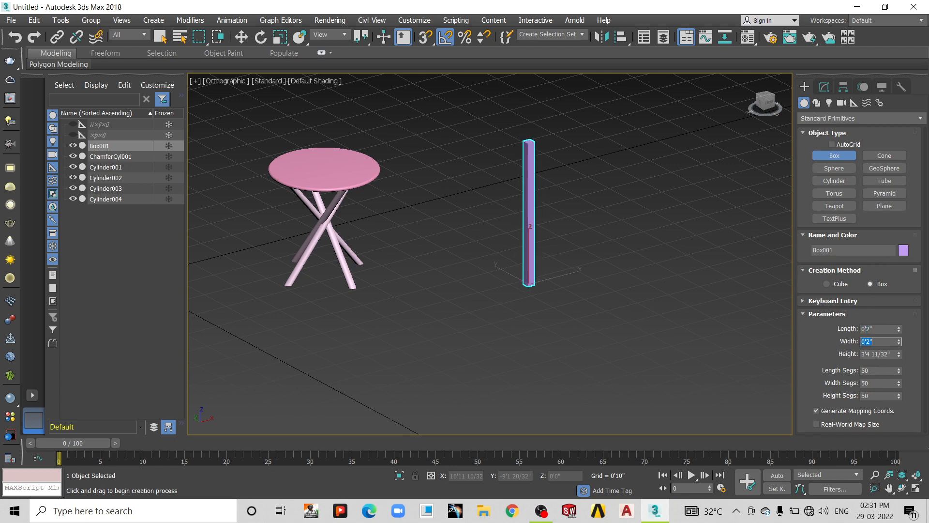
scroll(573, 202, "up", 3)
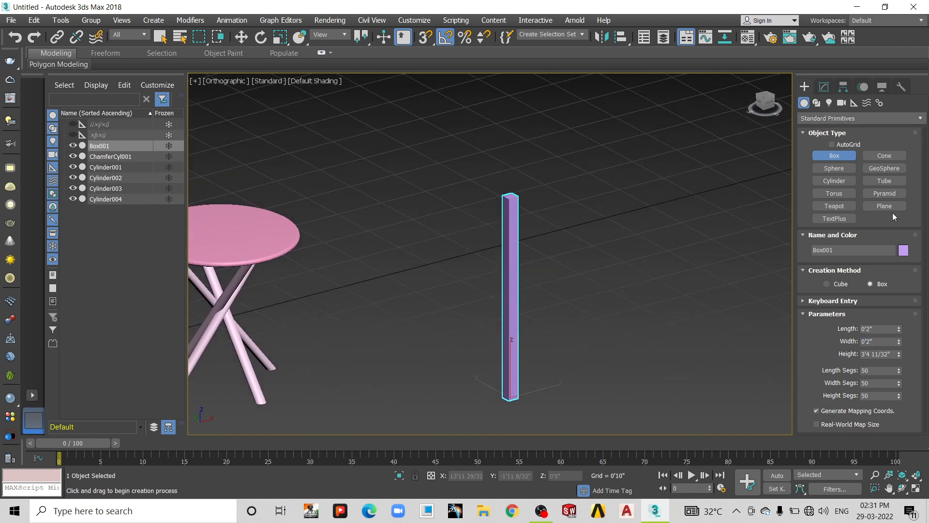
left_click(878, 354)
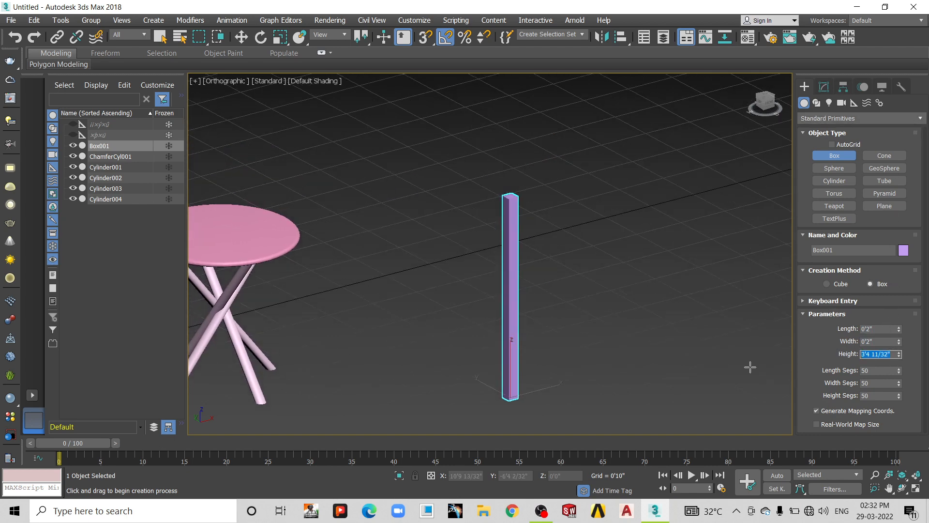
type("2'6")
key("Return")
middle_click_drag(531, 267, 537, 247)
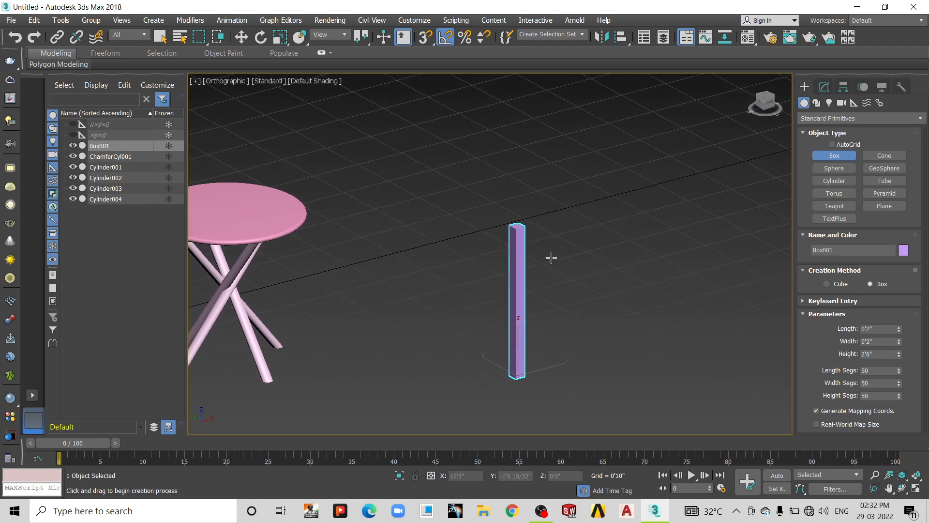
Apply a Skew modifier to the box with an amount of about 0'9 28/32" along the Z axis
left_click(832, 87)
left_click(844, 120)
type("sk")
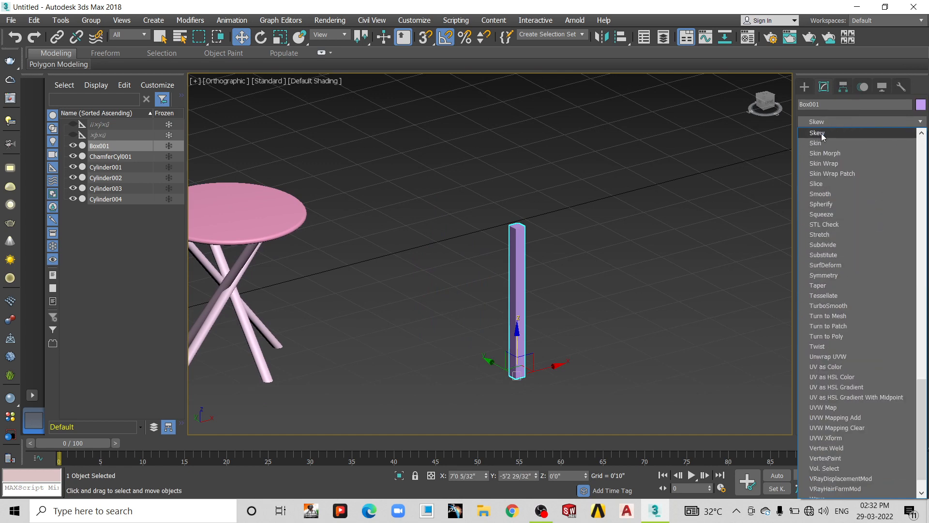
left_click(821, 132)
middle_click_drag(557, 273, 562, 255)
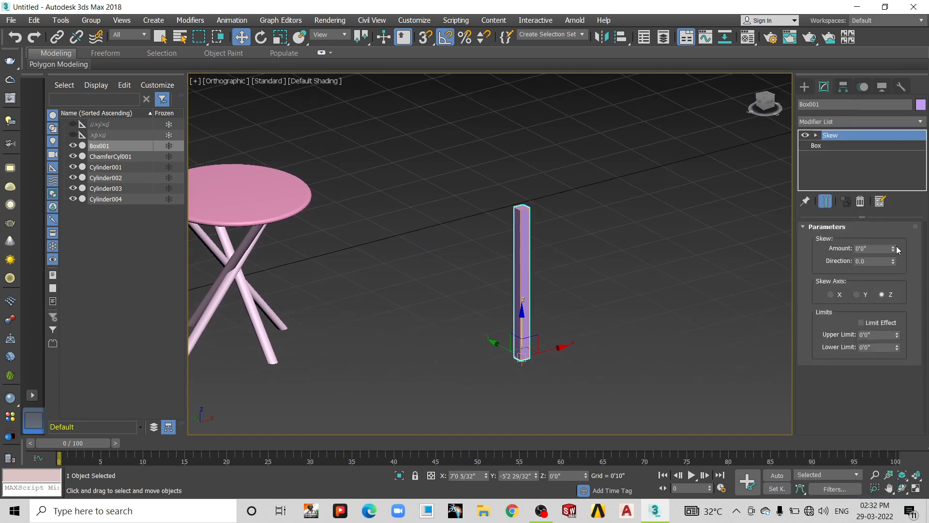
left_click_drag(893, 247, 875, 265)
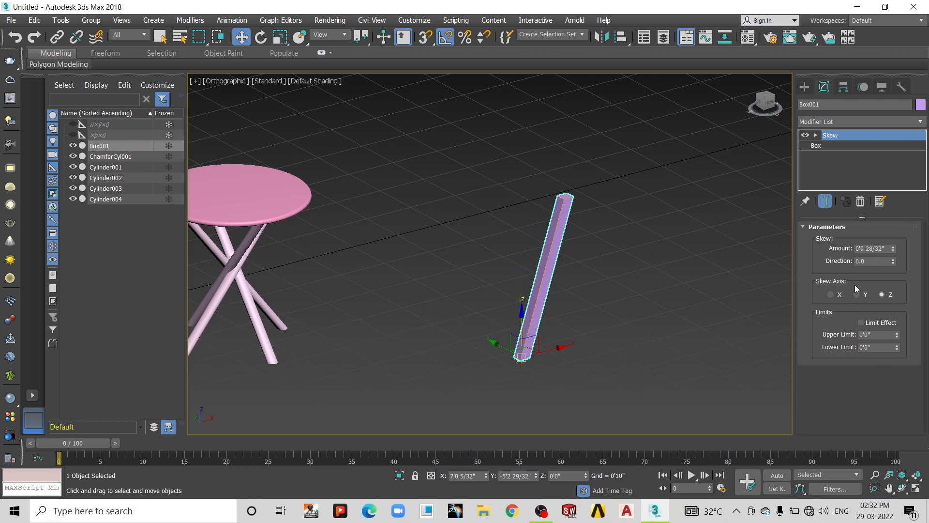
Limit the skew effect on the box and set its upper limit to 1'0"
left_click(861, 323)
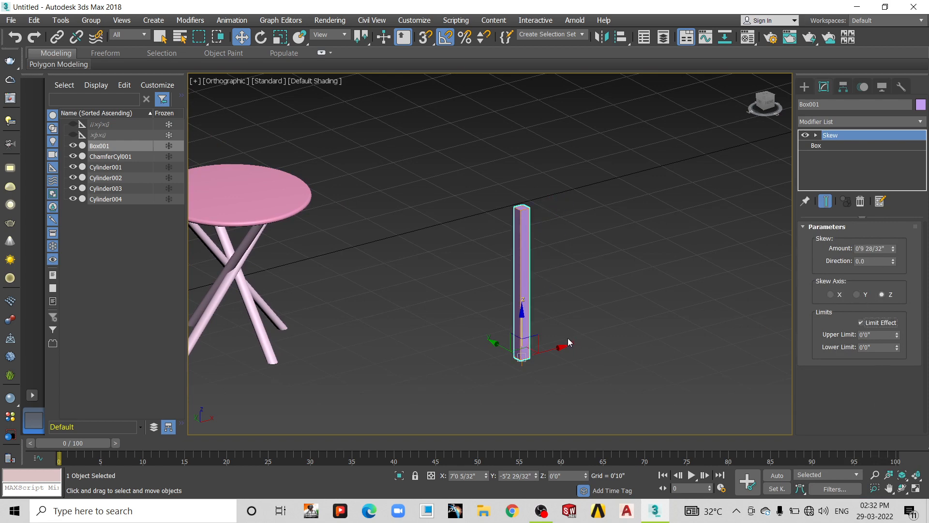
scroll(533, 341, "up", 5)
scroll(538, 341, "down", 2)
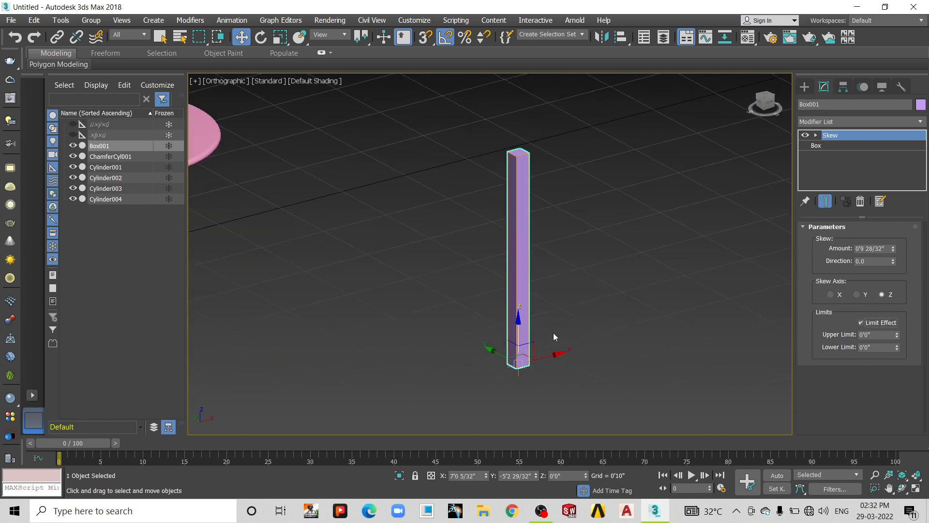
middle_click_drag(543, 333, 543, 329)
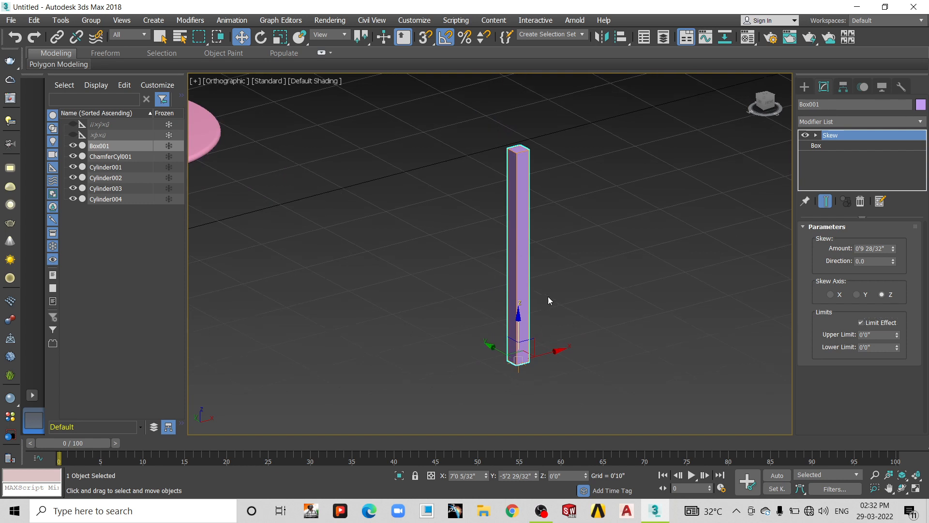
left_click_drag(896, 333, 926, 261)
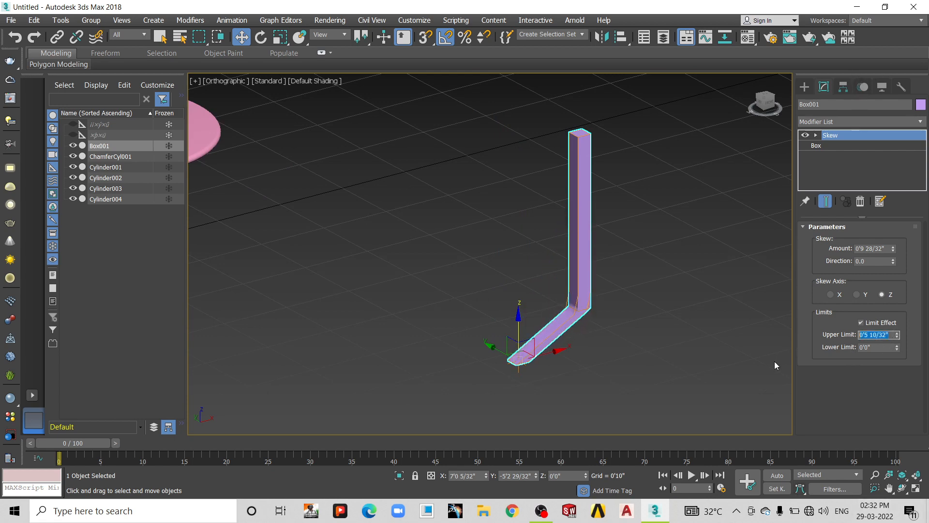
type("1'4")
key("Return")
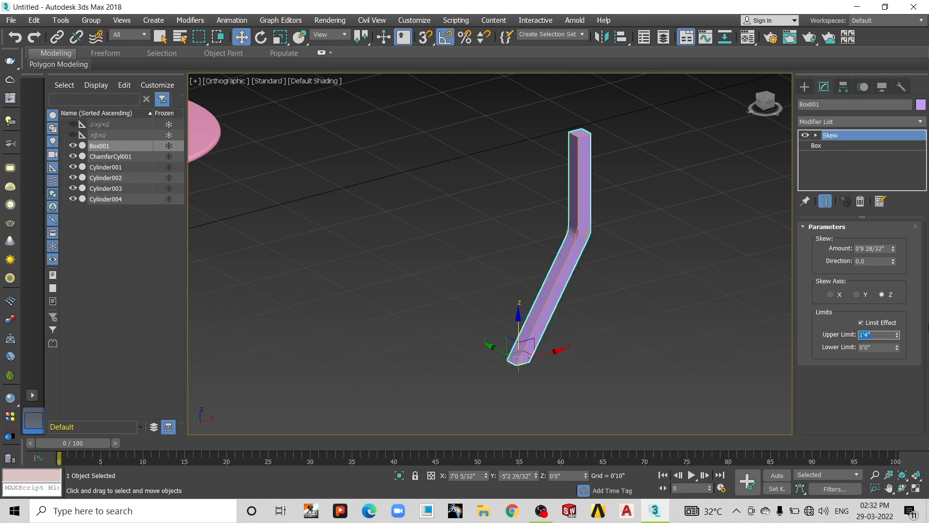
key("Return")
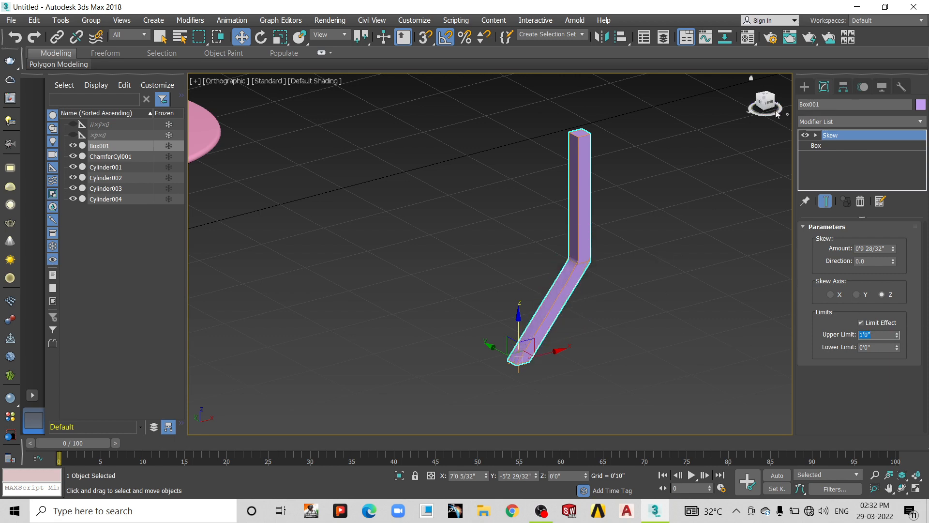
Move the Skew modifier's center up along Z by about 0'10 9/32" so the box's lower part stays straight
left_click(816, 136)
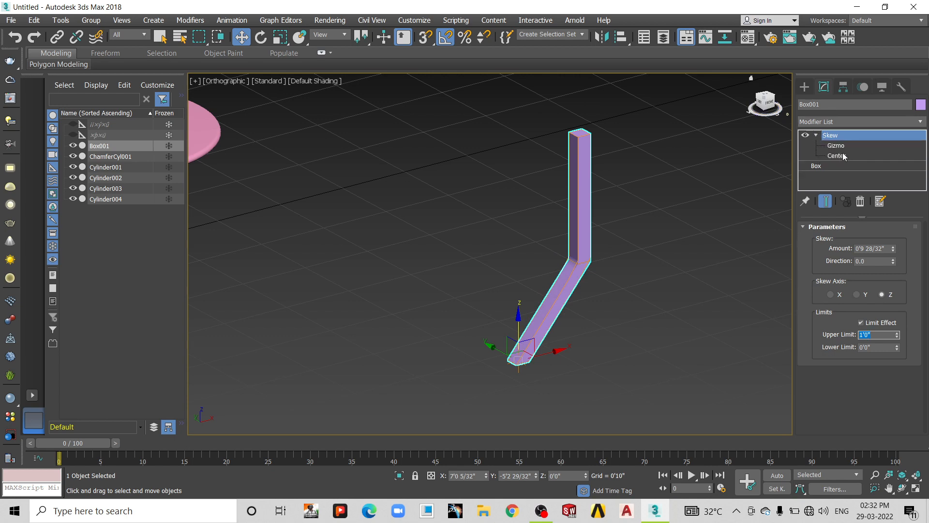
left_click(837, 155)
left_click_drag(518, 327, 519, 252)
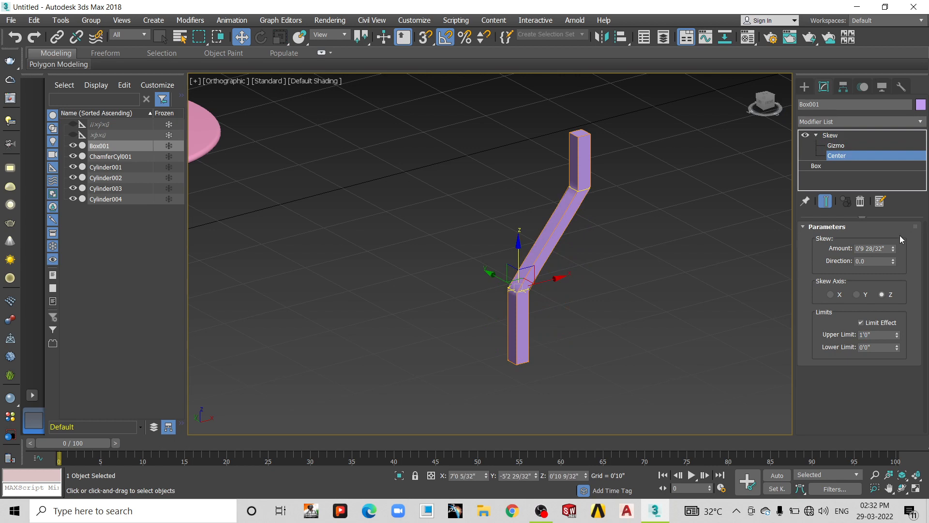
Set the skew amount to 1'0" and leave the modifier's center editing
mouse_move(894, 251)
left_mouse_down()
mouse_move(895, 228)
mouse_move(892, 242)
left_mouse_up()
double_click(886, 248)
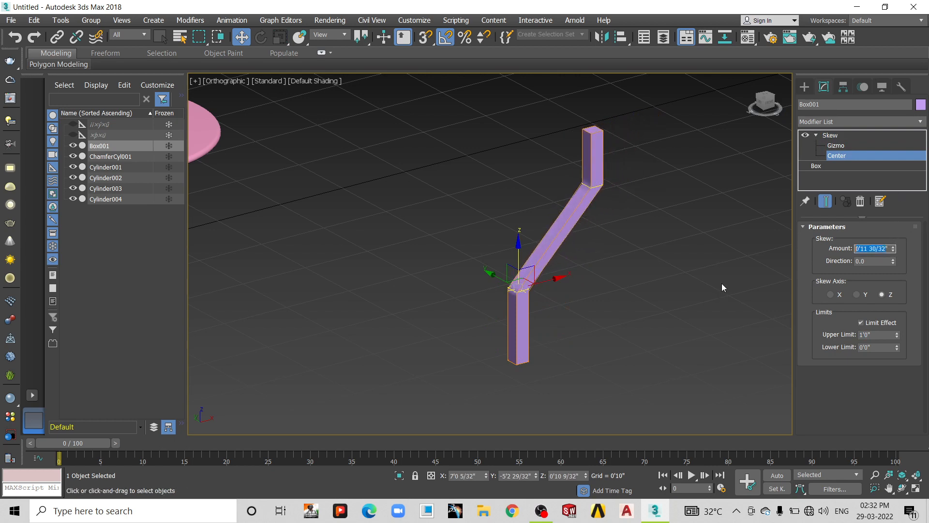
type("1")
key("Return")
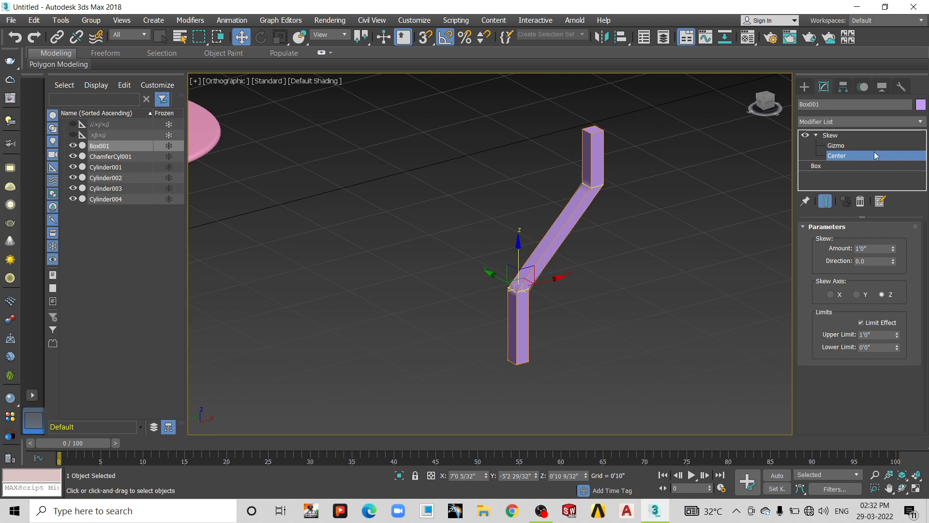
left_click(836, 157)
scroll(483, 270, "down", 3)
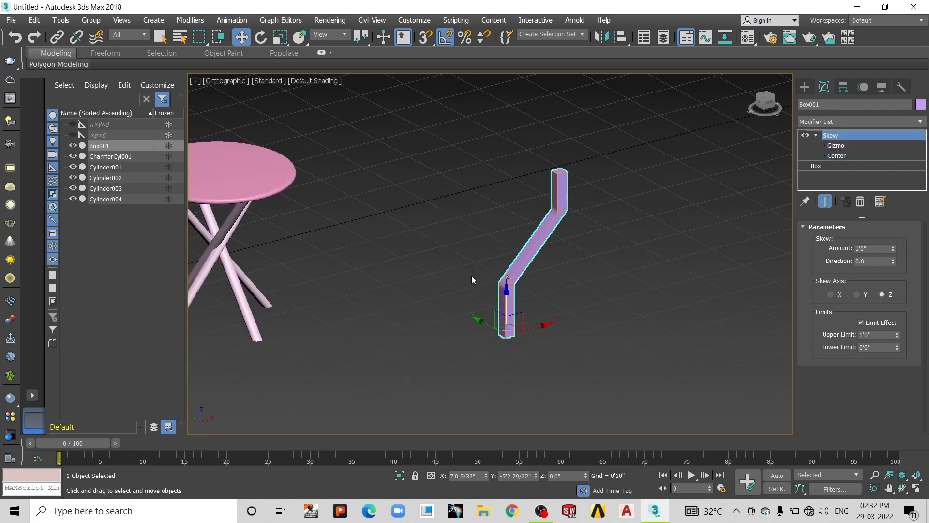
Mirror the skewed box across the X axis as a copy, with an offset of about -0'3 28/32"
left_click(602, 46)
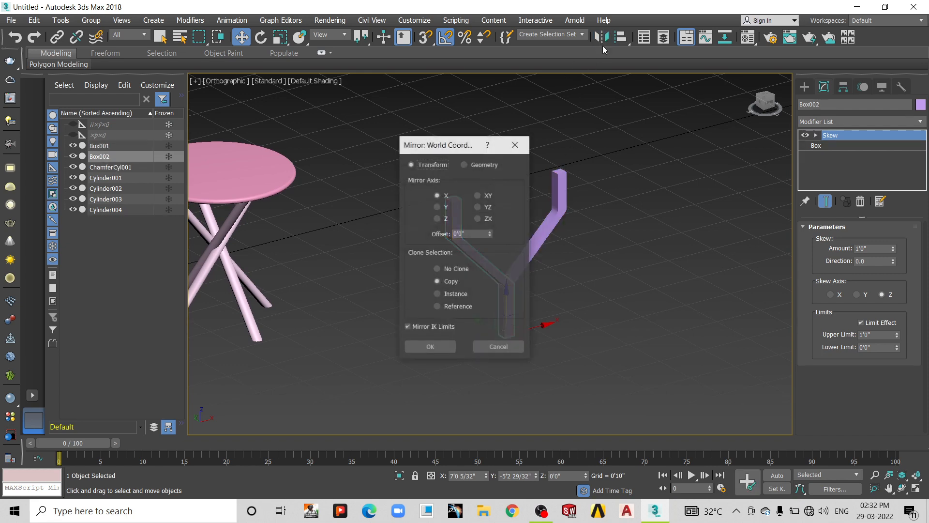
left_click_drag(467, 145, 189, 114)
left_click_drag(214, 201, 407, 334)
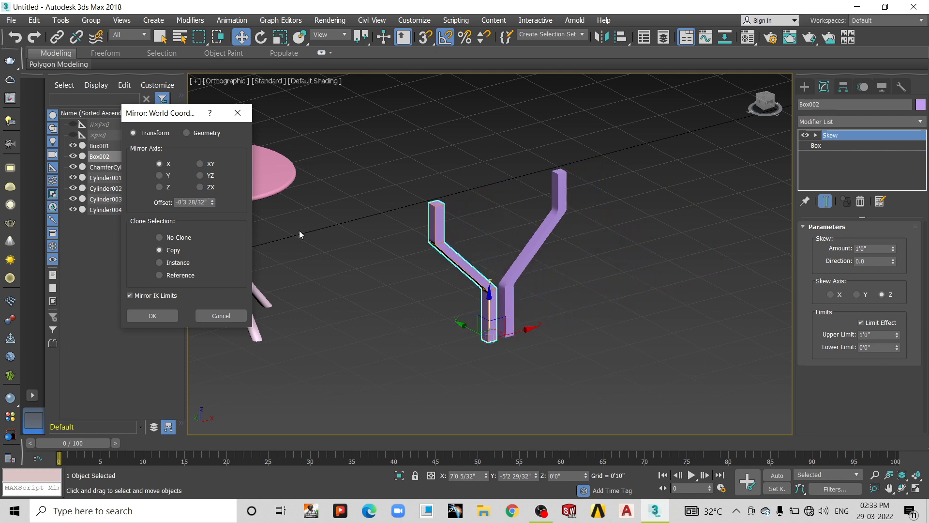
left_click(166, 312)
Select both skewed boxes, rotate a copy of them 90° about Z to form a four-armed base, and check the 90° snap angle
left_click_drag(460, 232, 458, 231)
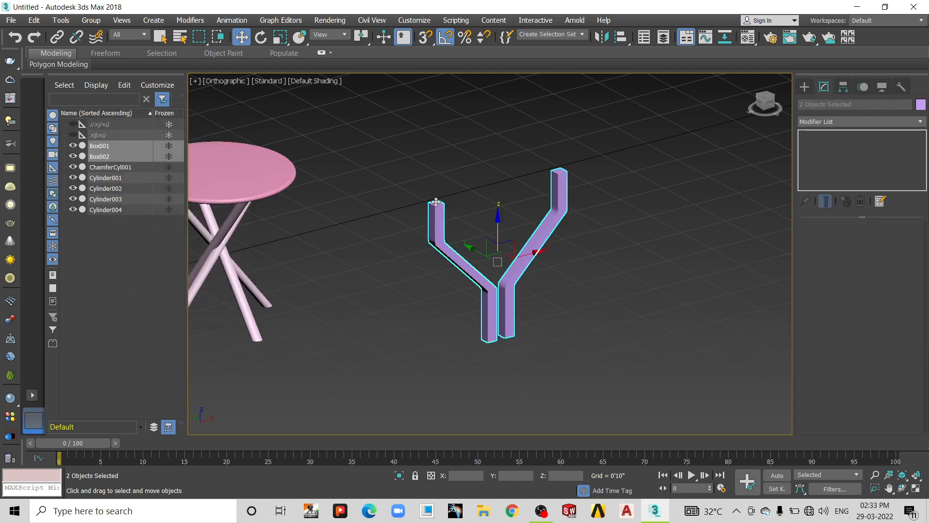
left_click(263, 40)
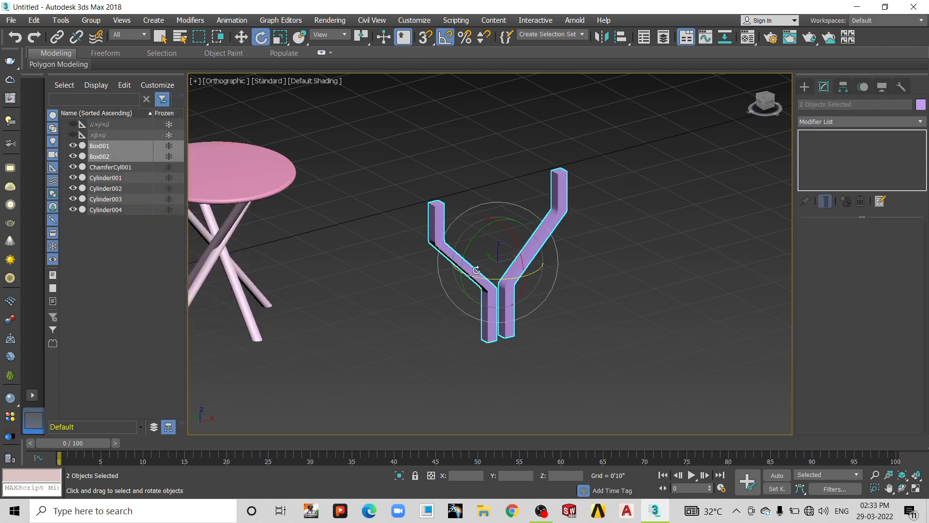
left_click_drag(495, 279, 500, 280, "shift")
left_click(465, 305)
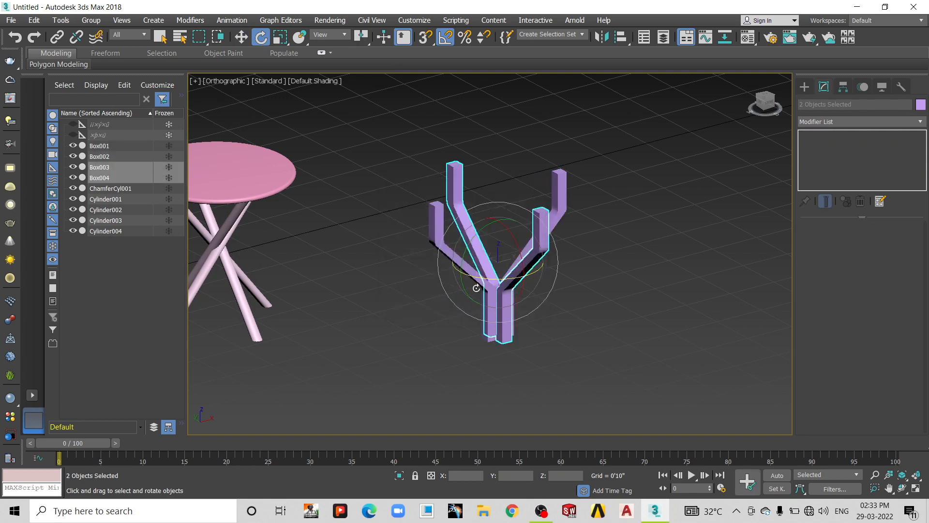
right_click(441, 40)
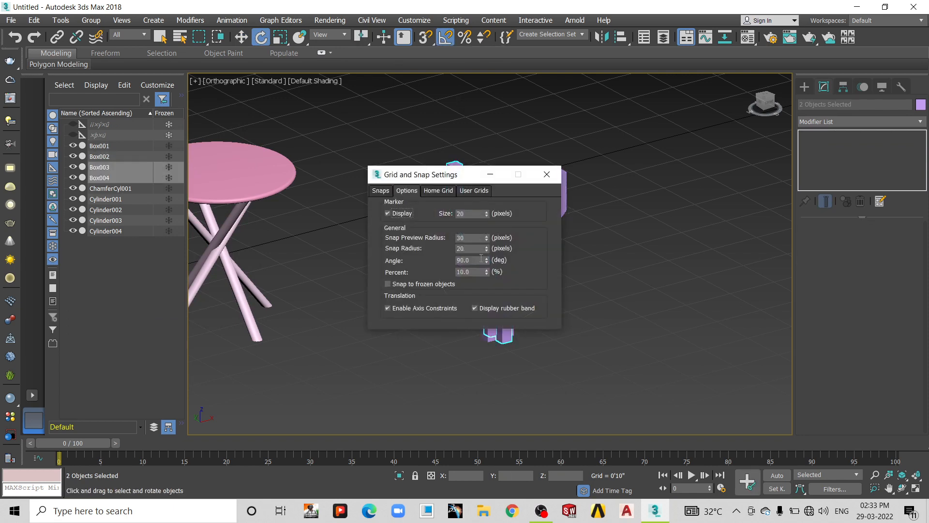
left_click(547, 177)
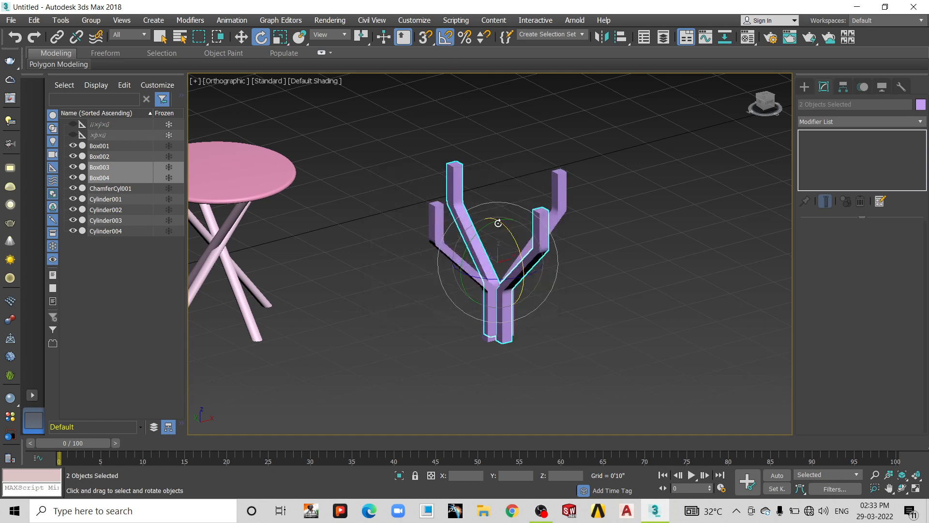
In the top view, draw a ChamferBox over the base, about 2'5 24/32" by 2'11 29/32", 0'4 18/32" high with a 0'5 17/32" fillet
left_click(630, 248)
key("t")
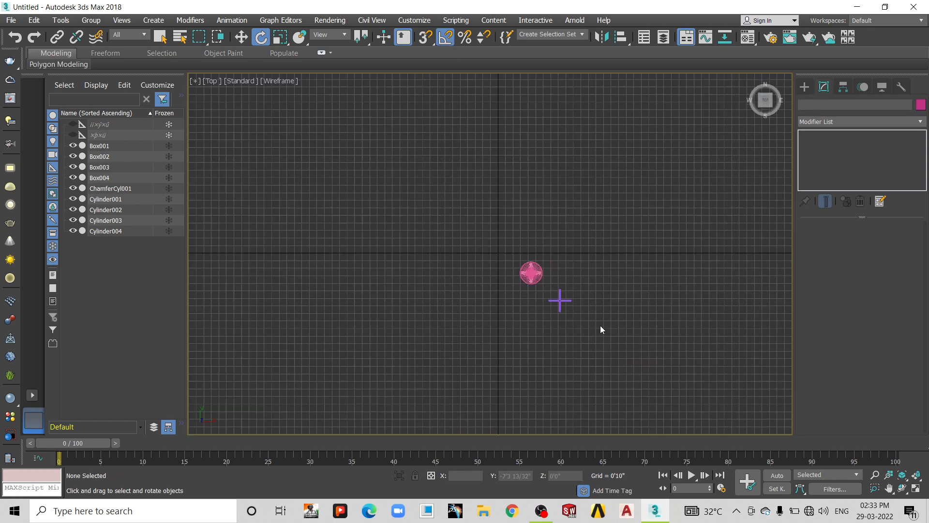
scroll(574, 300, "up", 5)
scroll(541, 311, "up", 2)
middle_click_drag(487, 303, 436, 303)
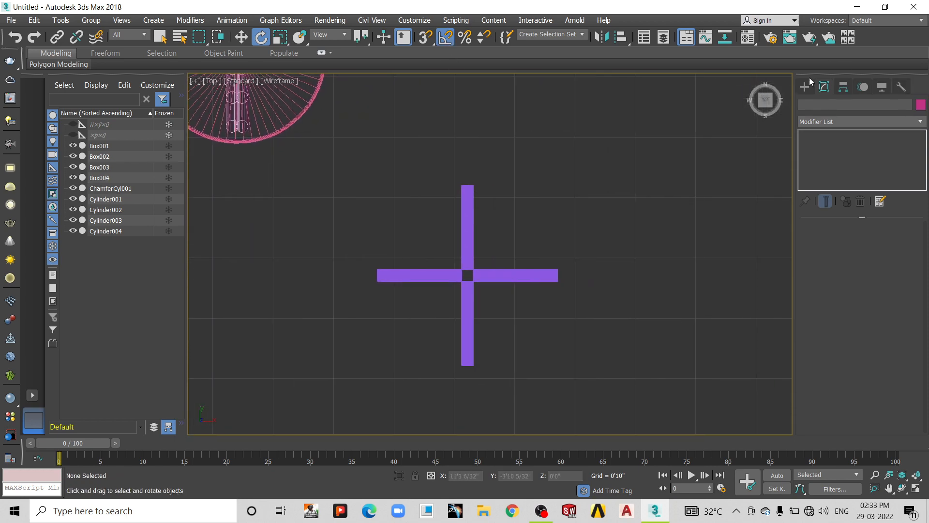
left_click(805, 87)
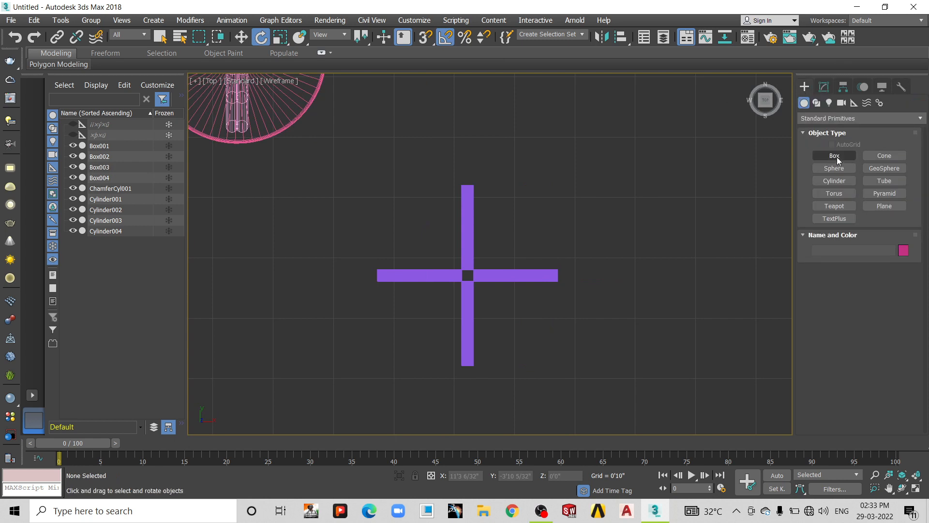
left_click(829, 119)
left_click(828, 141)
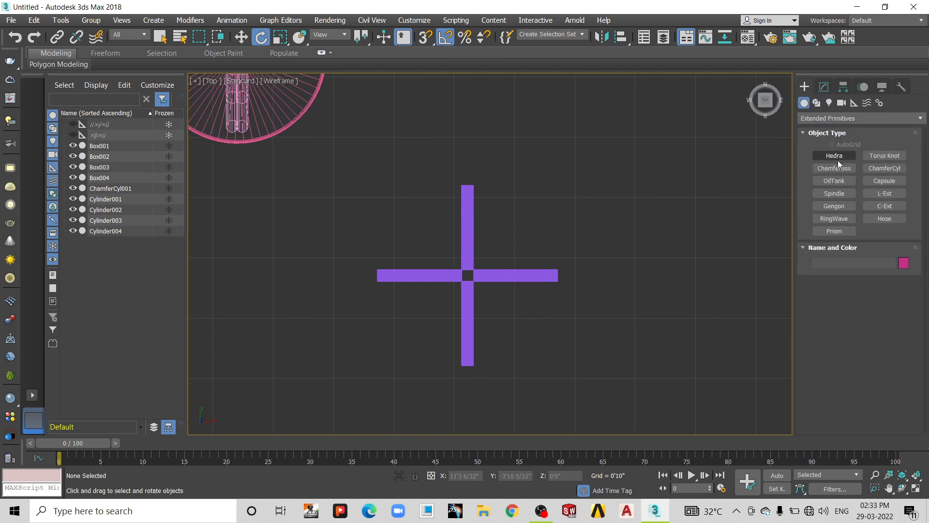
left_click(834, 167)
left_click_drag(360, 188, 577, 366)
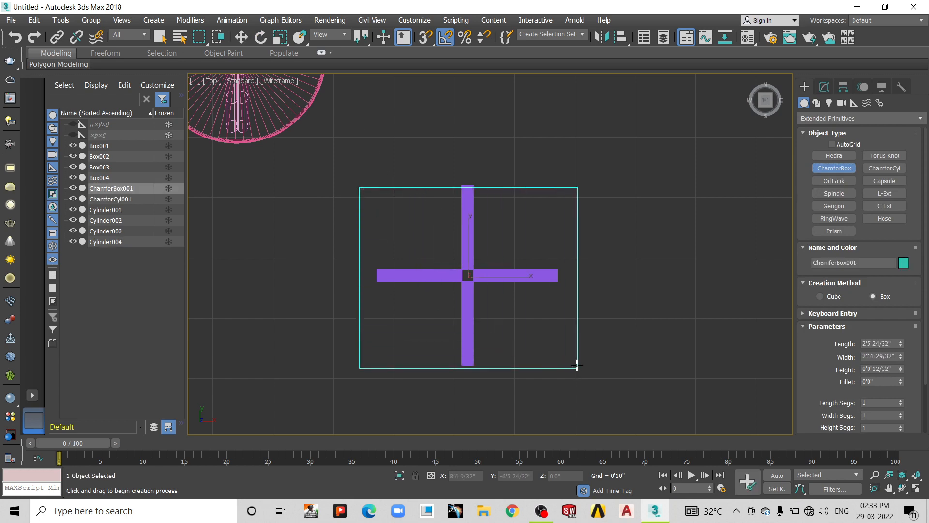
middle_click_drag(574, 365, 574, 315, "alt")
left_click(556, 341)
left_click(555, 306)
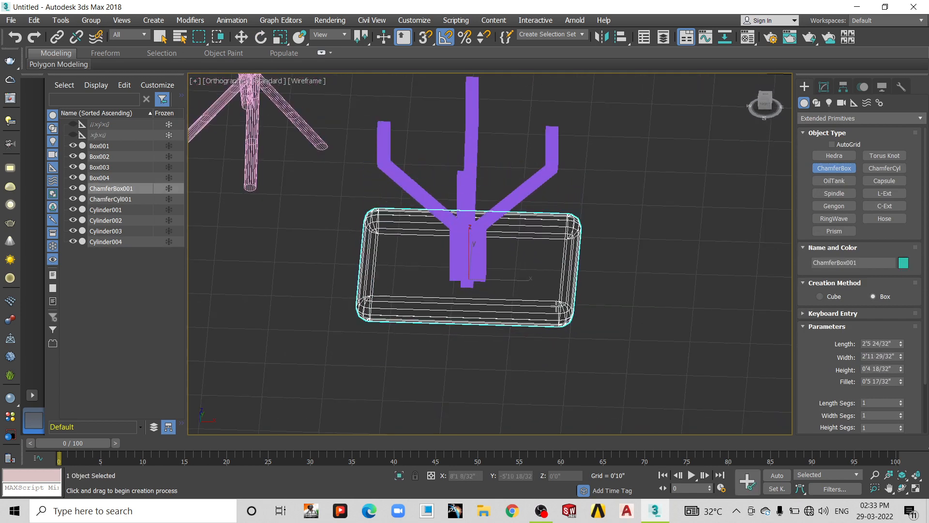
Display the view with Default Shading and raise the chamfer box above the legs to about Z 2'3 24/32"
left_click(308, 82)
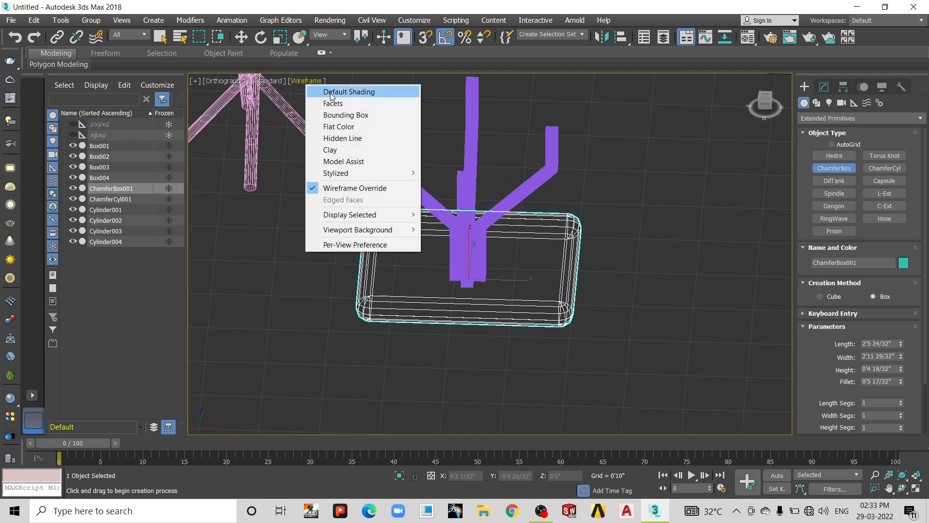
left_click(329, 92)
middle_click_drag(529, 265, 474, 216, "alt")
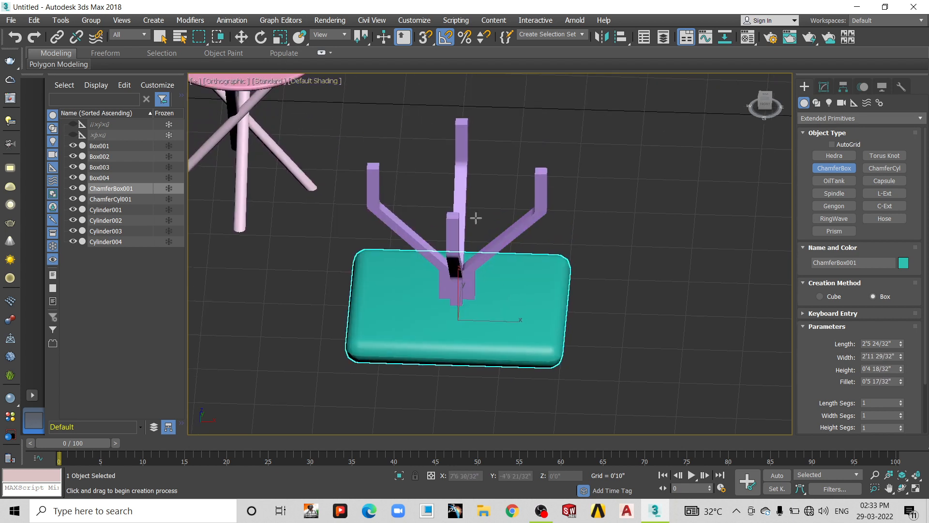
left_click(240, 37)
left_click_drag(457, 290, 483, 158)
In the top view, move the chamfer box along Y to about -5'1 30/32" to bring it over the base
key("t")
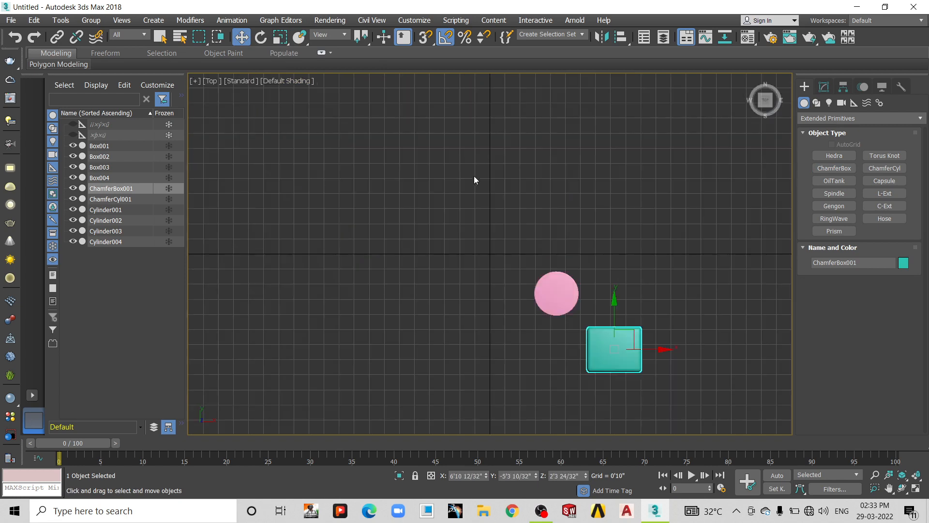
scroll(574, 277, "down", 2)
scroll(546, 268, "up", 5)
scroll(470, 228, "up", 2)
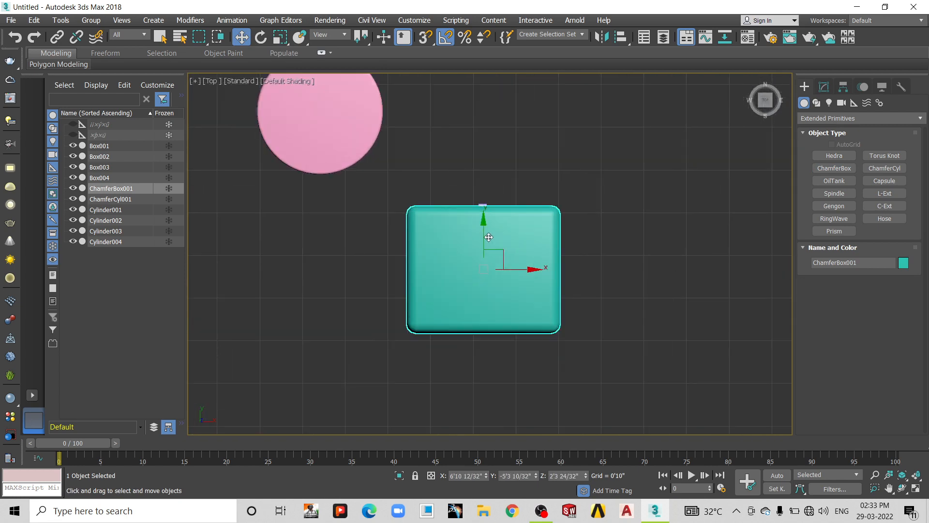
left_click_drag(484, 238, 486, 235)
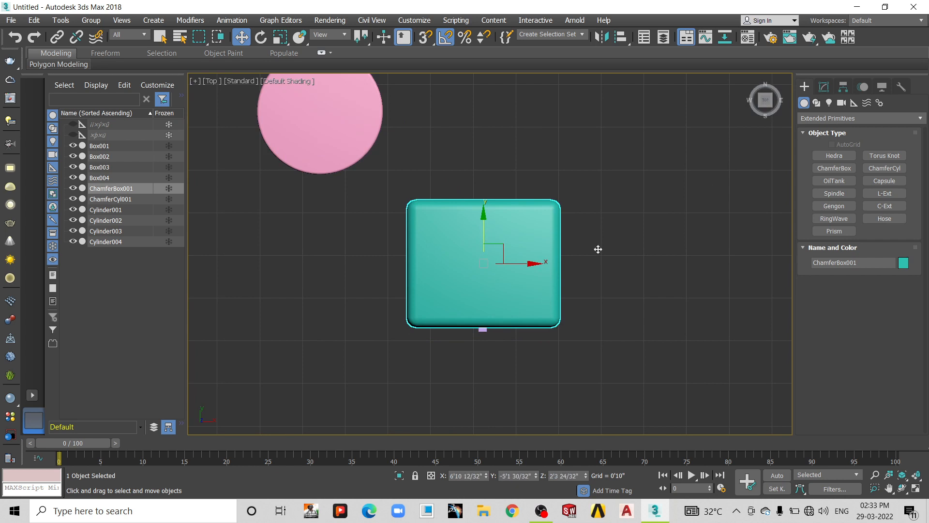
Set the chamfer box tabletop's length and width to 36 inches each
left_click(824, 87)
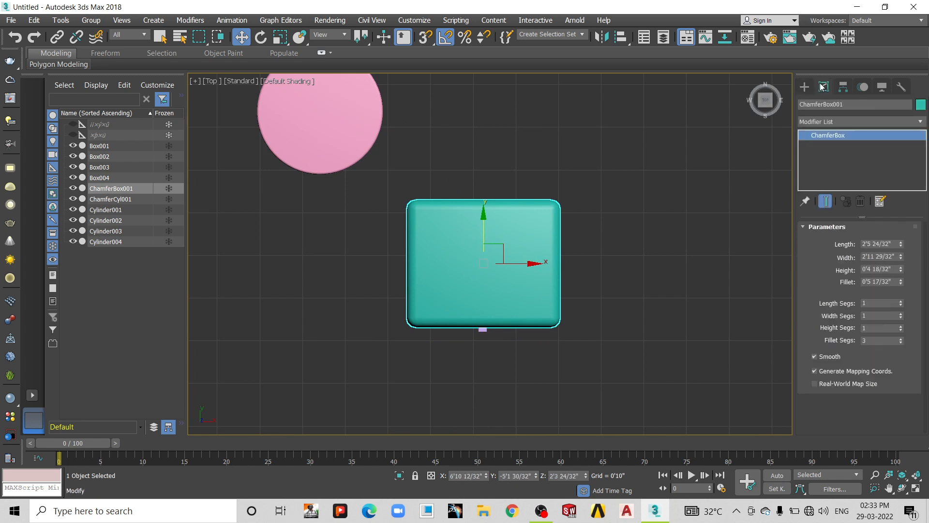
left_click(890, 243)
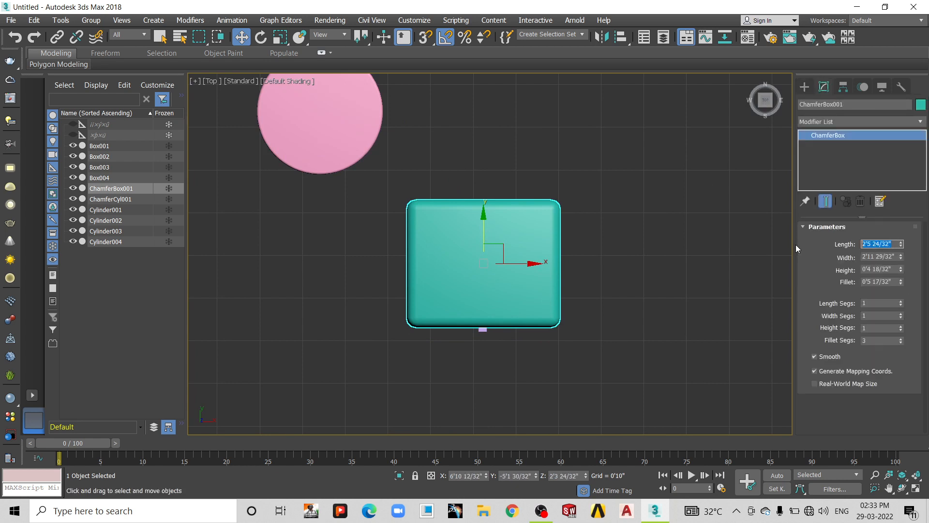
type("36")
key("Return")
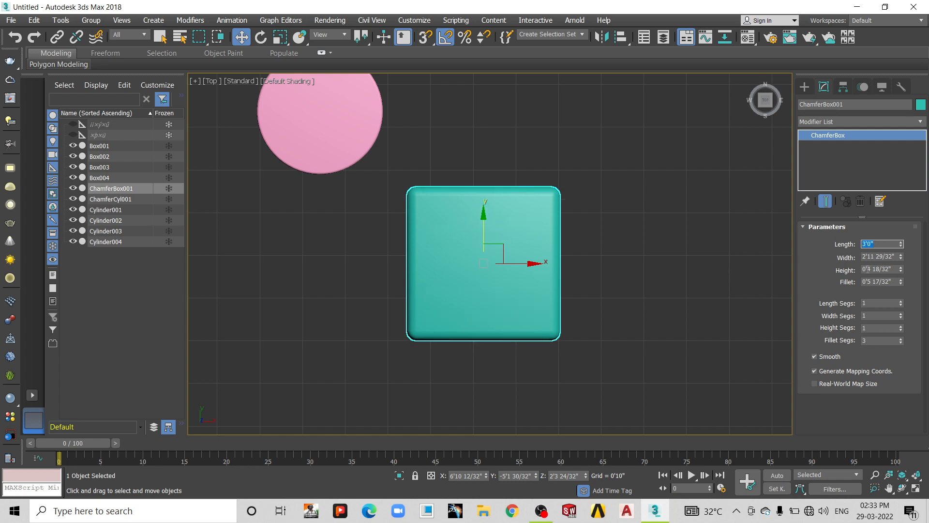
left_click(895, 258)
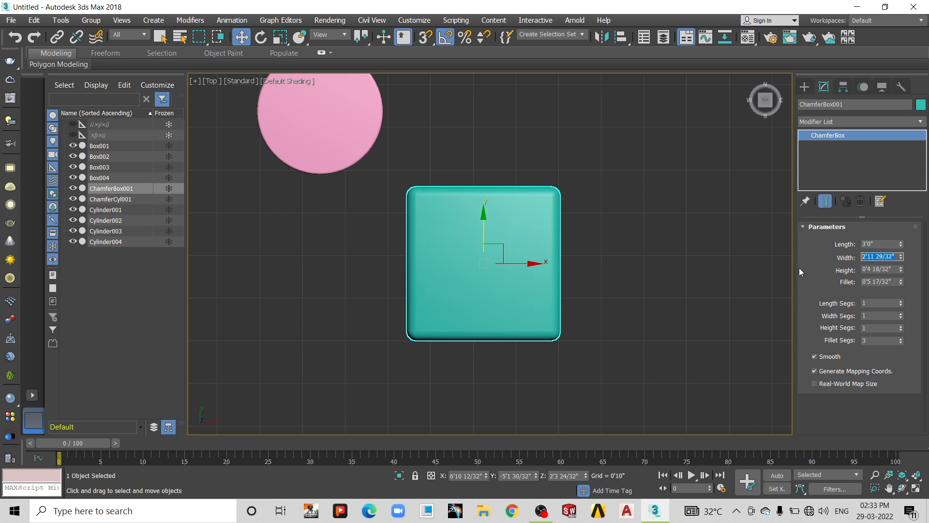
type("3")
type("6")
key("Return")
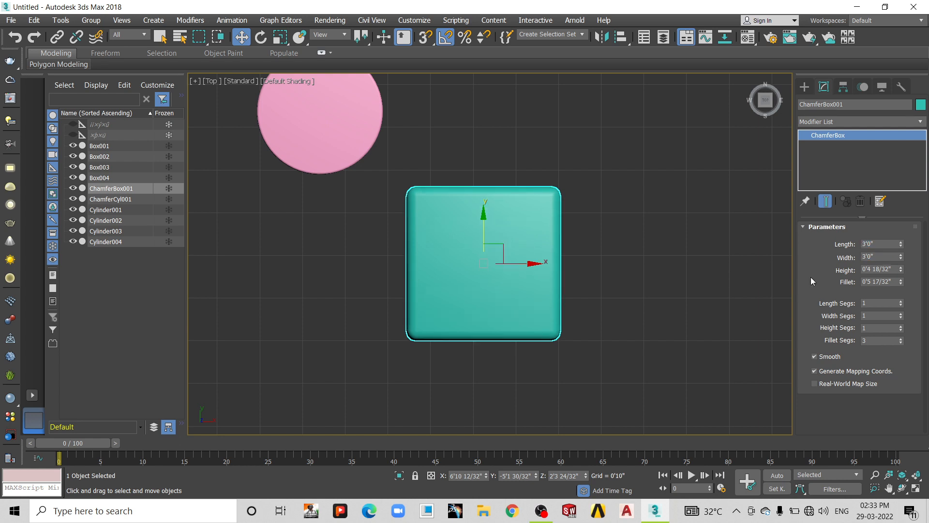
Try a 2" height for the chamfer box tabletop and set it to 4"
double_click(892, 269)
type("2")
key("Return")
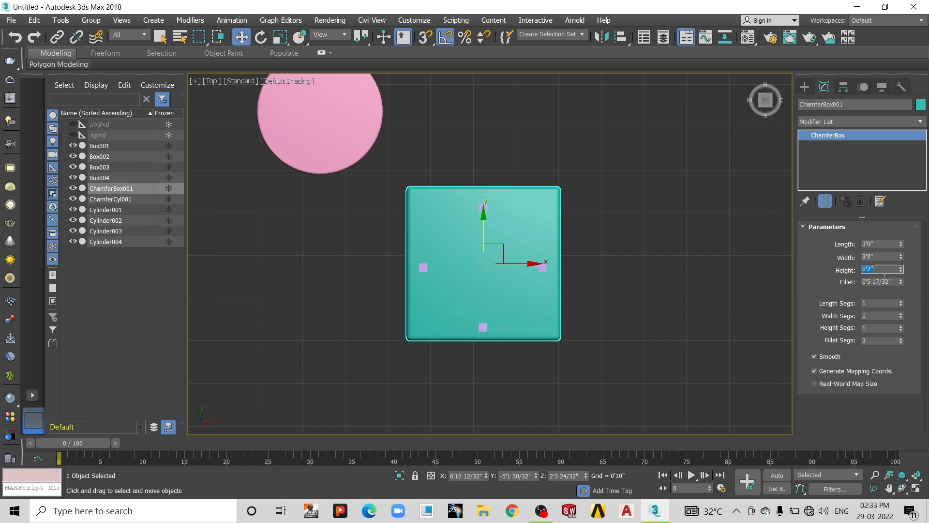
type("4")
key("Return")
Deselect the tabletop and examine both tables from the side and in the home perspective view
middle_click_drag(551, 344, 556, 242, "alt")
scroll(558, 242, "up", 2)
left_click(701, 269)
scroll(647, 281, "down", 4)
middle_click_drag(648, 281, 635, 189, "alt")
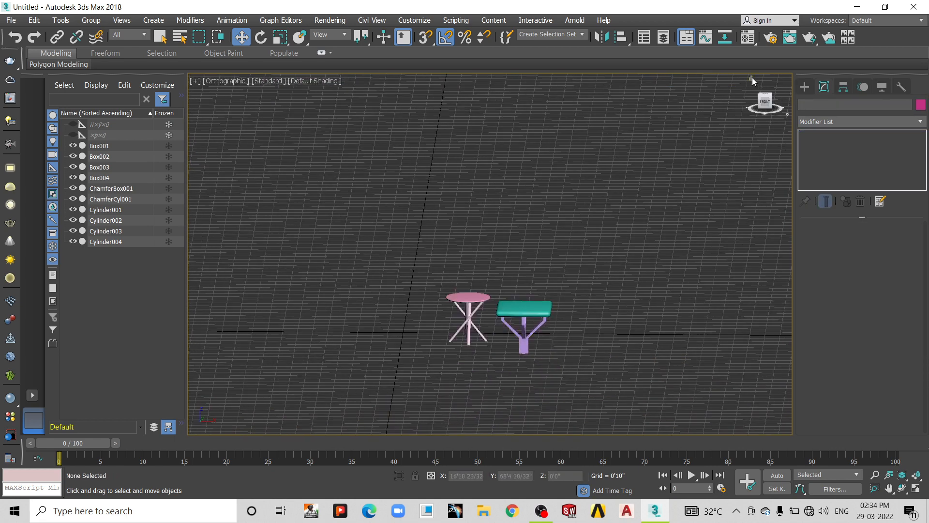
left_click(751, 78)
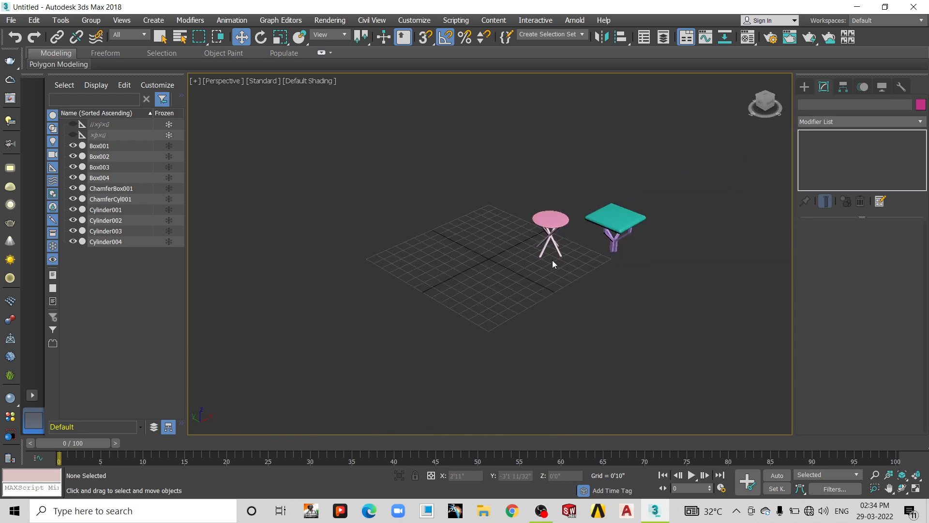
scroll(547, 257, "up", 5)
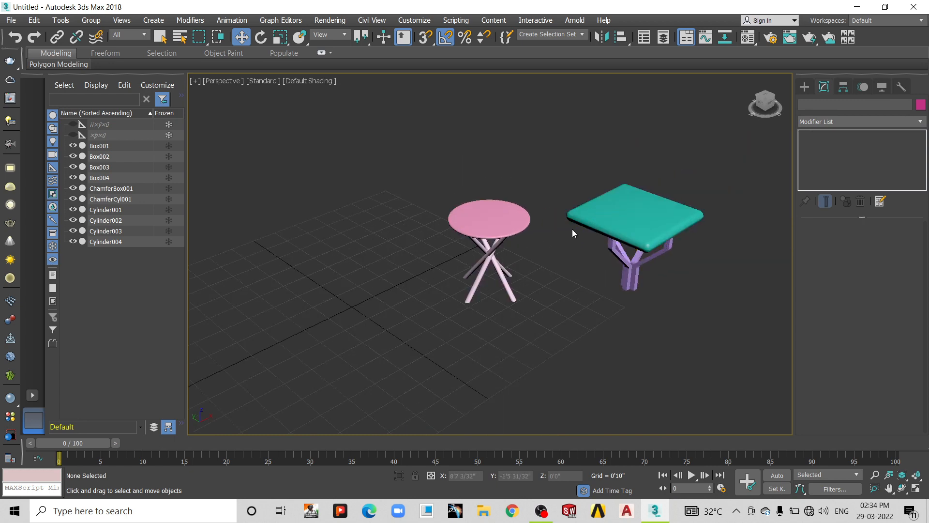
Draw a tall ChamferBox beside the round table, about 0'9 16/32" by 0'4 6/32" by 4'8 26/32" with a 0'2 3/32" fillet
left_click(805, 88)
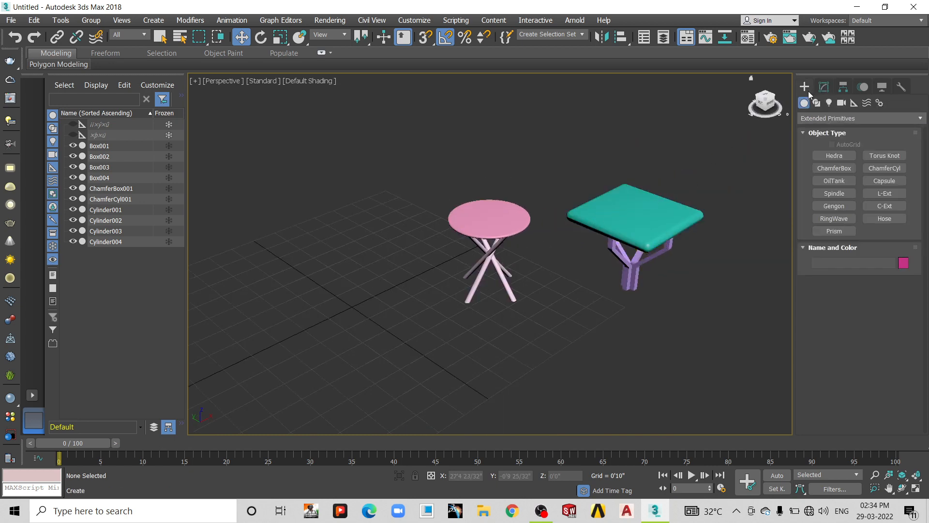
left_click(834, 167)
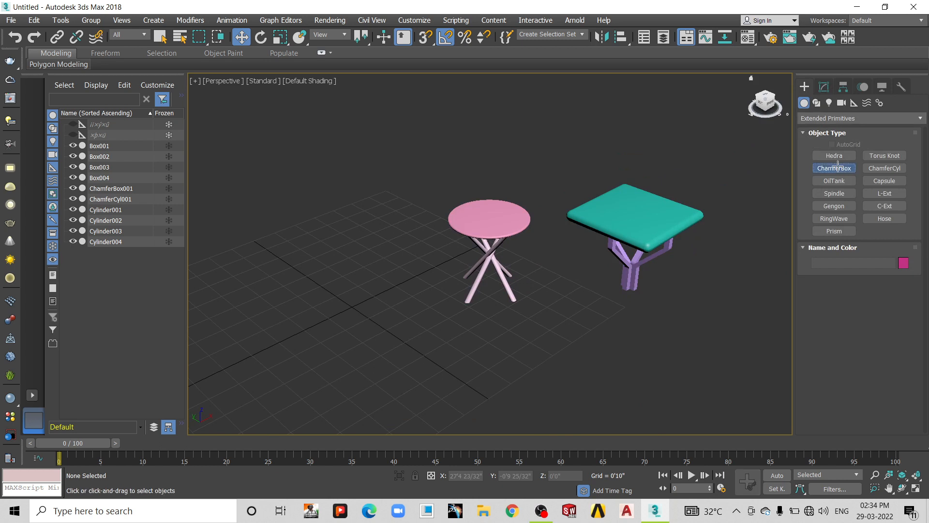
left_click_drag(313, 303, 338, 310)
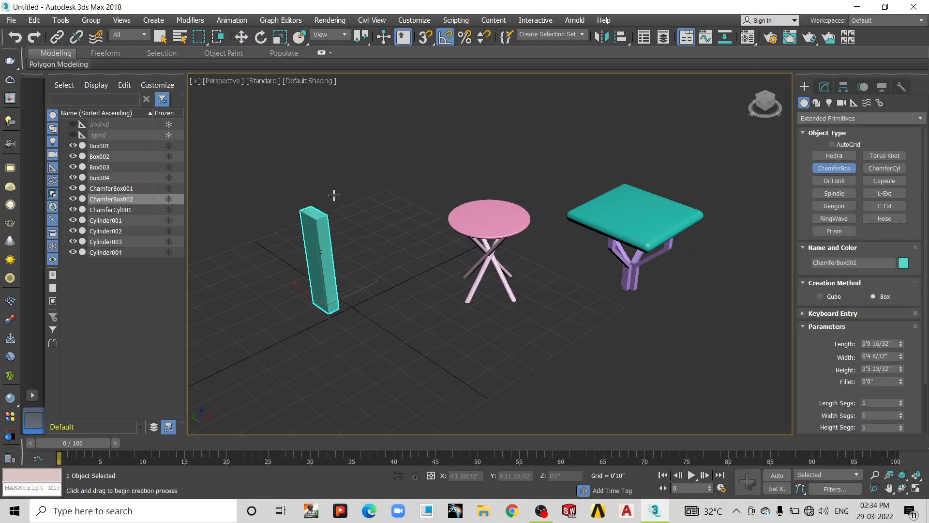
left_click(337, 153)
left_click(317, 179)
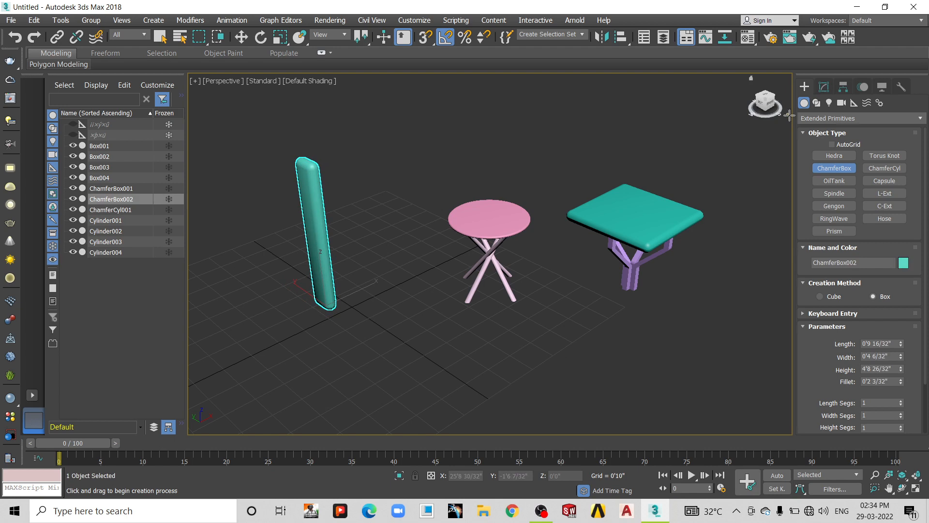
Apply a Taper modifier to the tall chamfer box
left_click(824, 88)
left_click(835, 121)
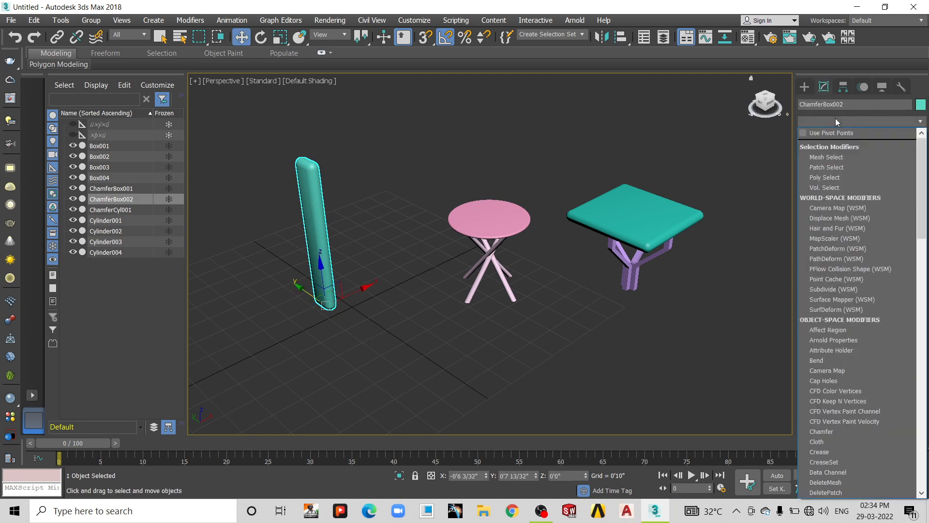
key("t")
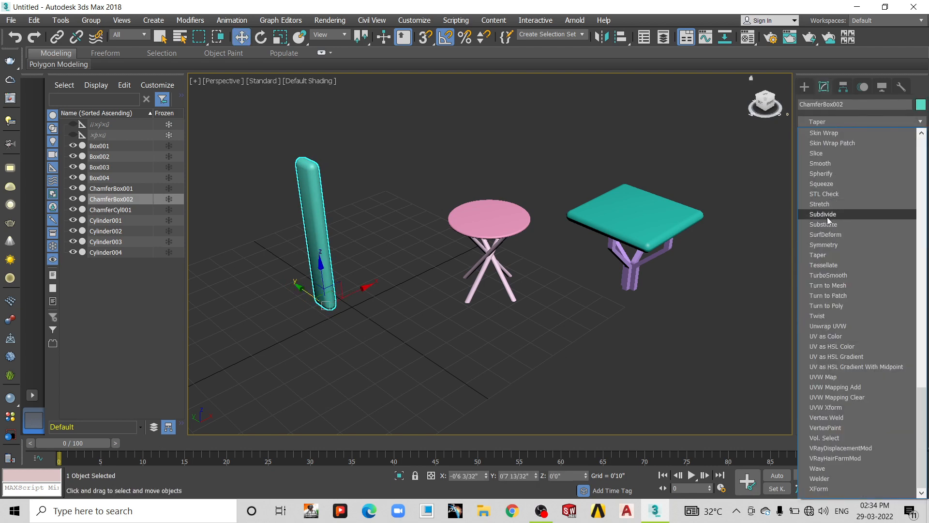
left_click(823, 254)
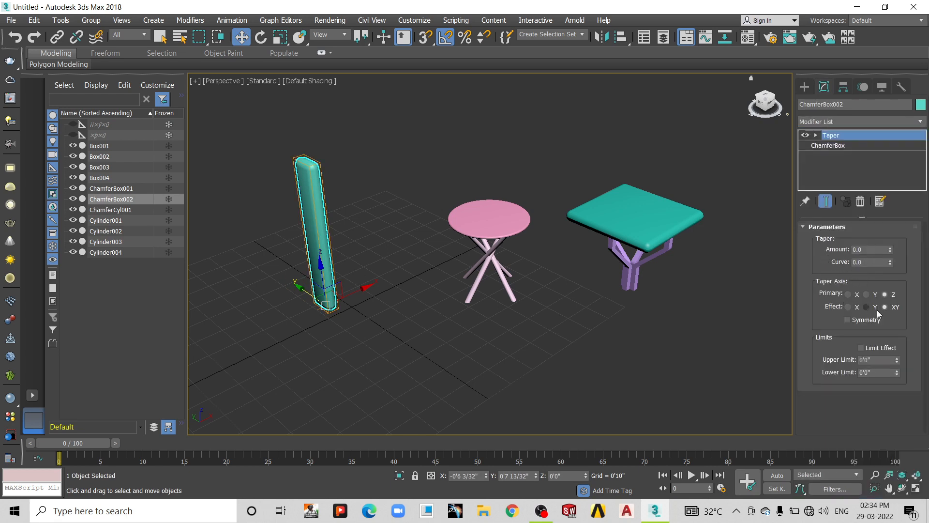
Enlarge the tall chamfer box's base to a length of 3'3 1/32" and a width of 4'4 22/32"
middle_click_drag(489, 246, 597, 238)
scroll(454, 222, "up", 3)
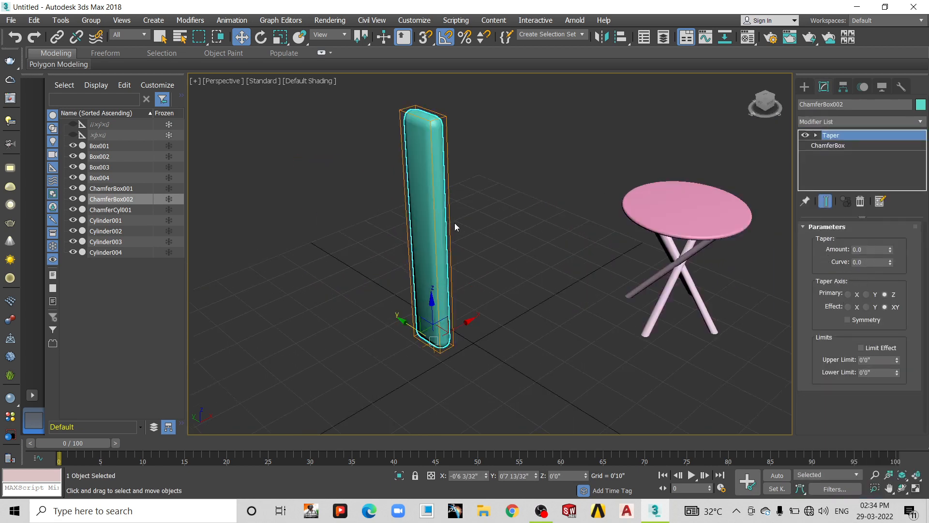
middle_click_drag(455, 223, 457, 250)
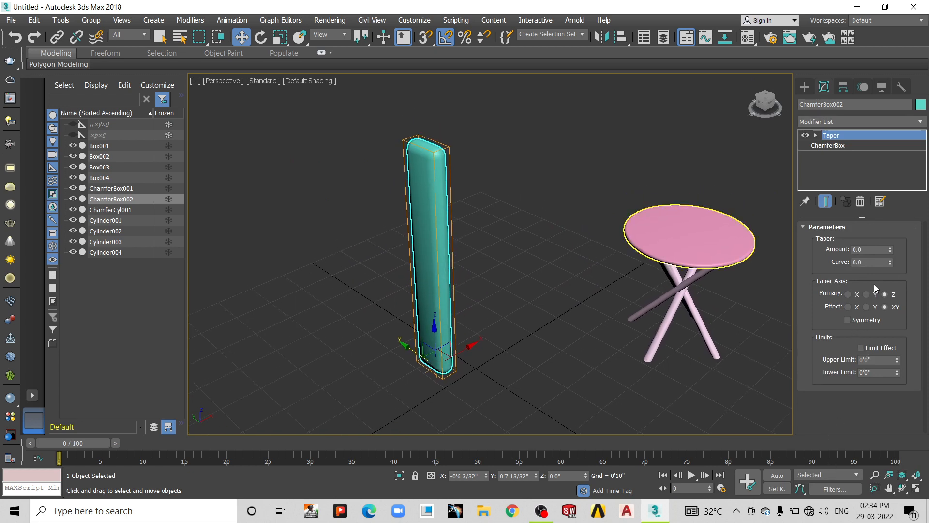
left_click(854, 146)
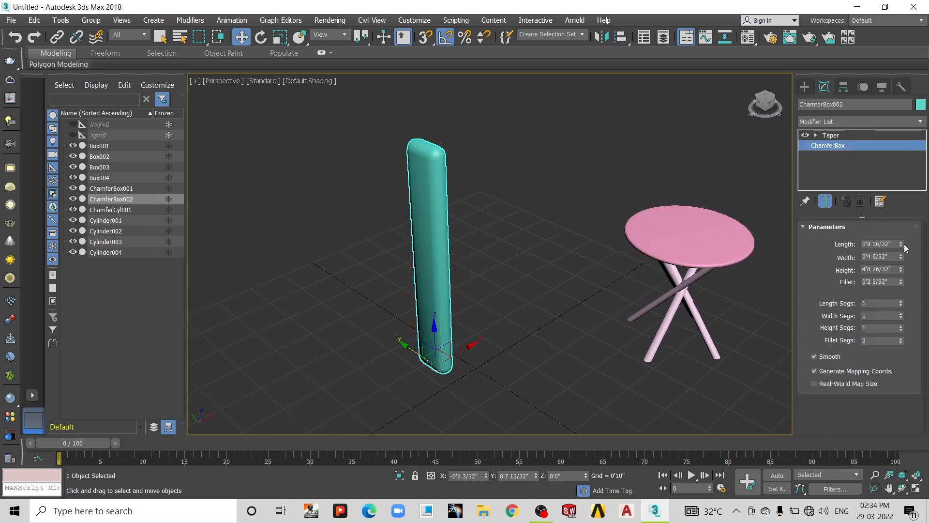
left_click_drag(902, 242, 901, 233)
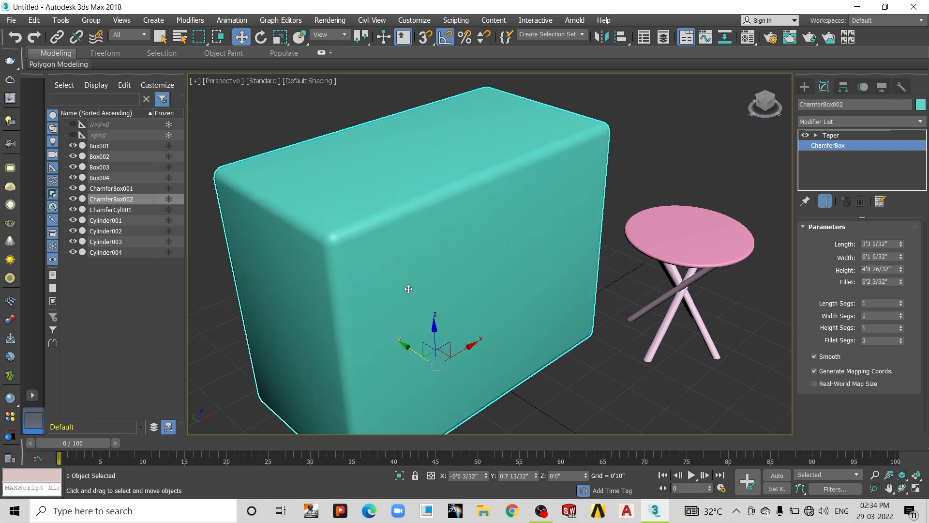
scroll(409, 286, "down", 2)
left_click_drag(903, 262, 901, 277)
Try a taper amount of 0.83 with a curve of -10.0 on the enlarged chamfer box
left_click(837, 136)
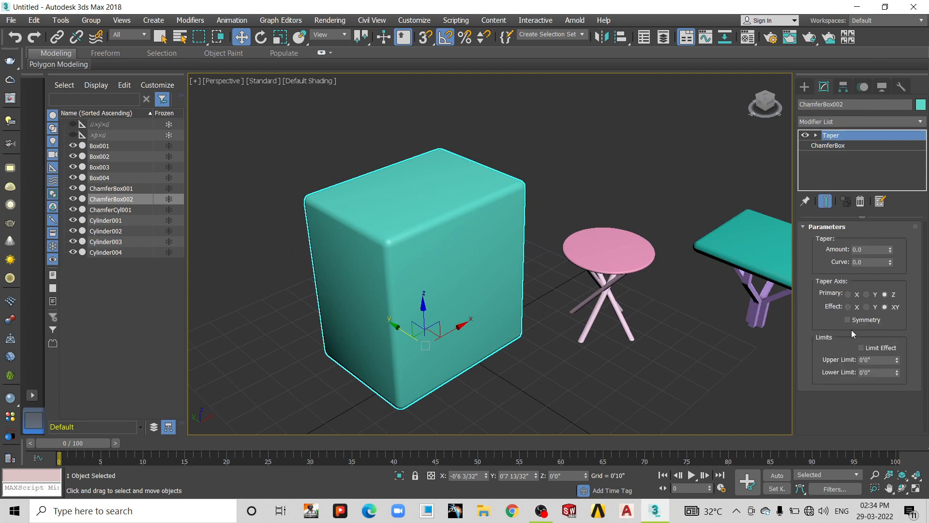
left_click_drag(889, 250, 889, 207)
left_click_drag(890, 261, 869, 269)
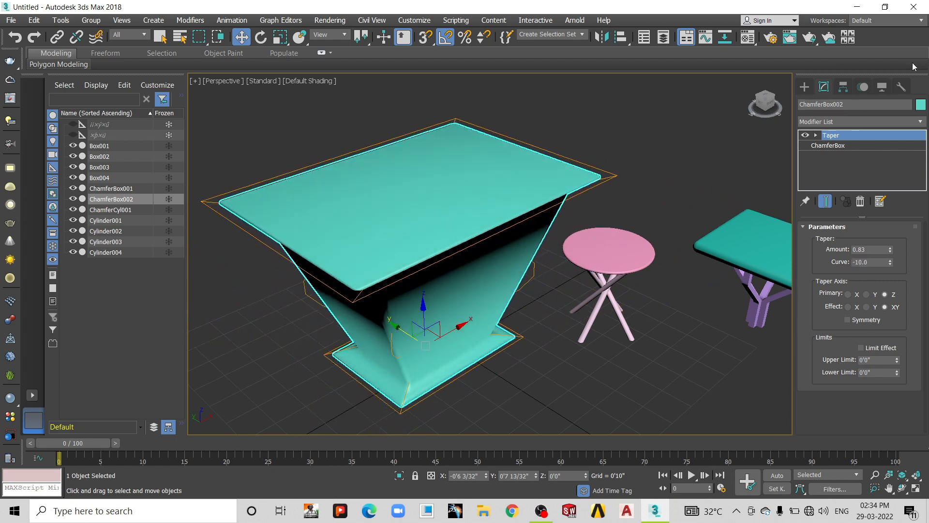
scroll(507, 240, "down", 2)
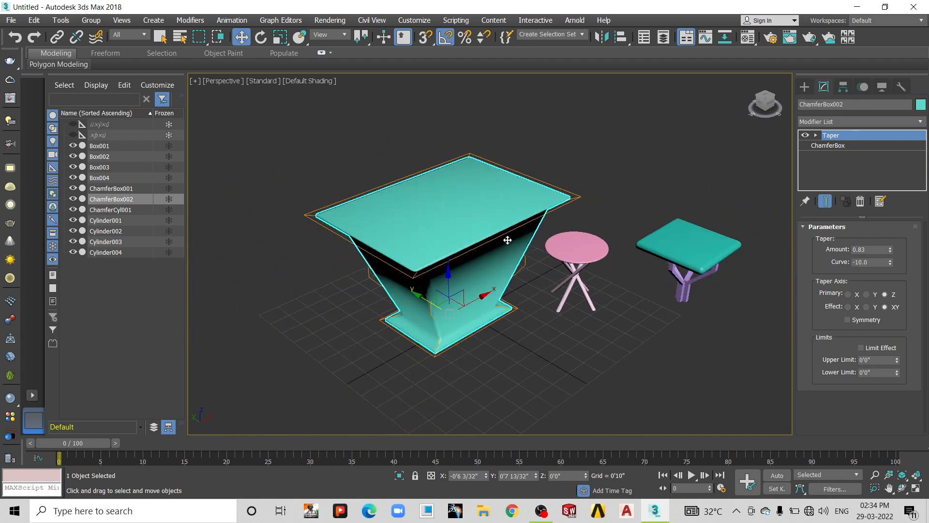
Set the chamfer box's length, width and height segments to 50 each
left_click(834, 145)
left_click(877, 303)
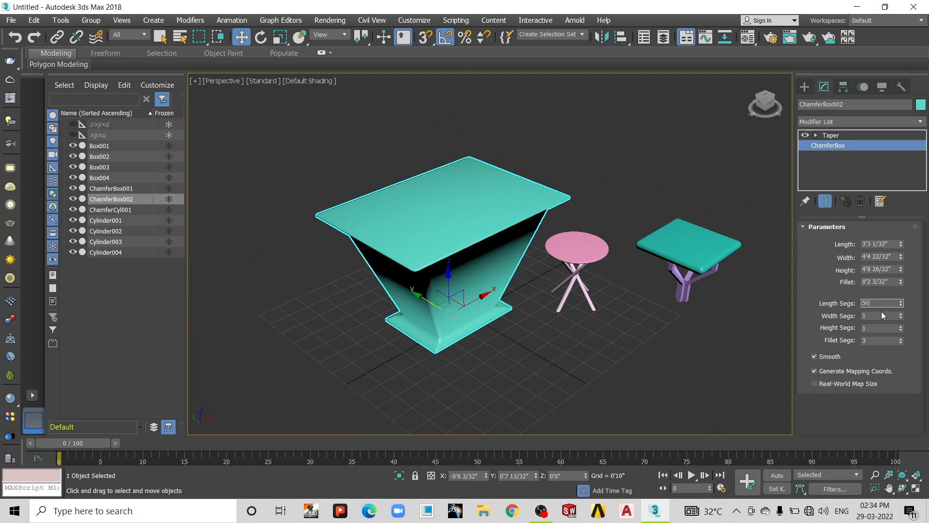
key("Tab")
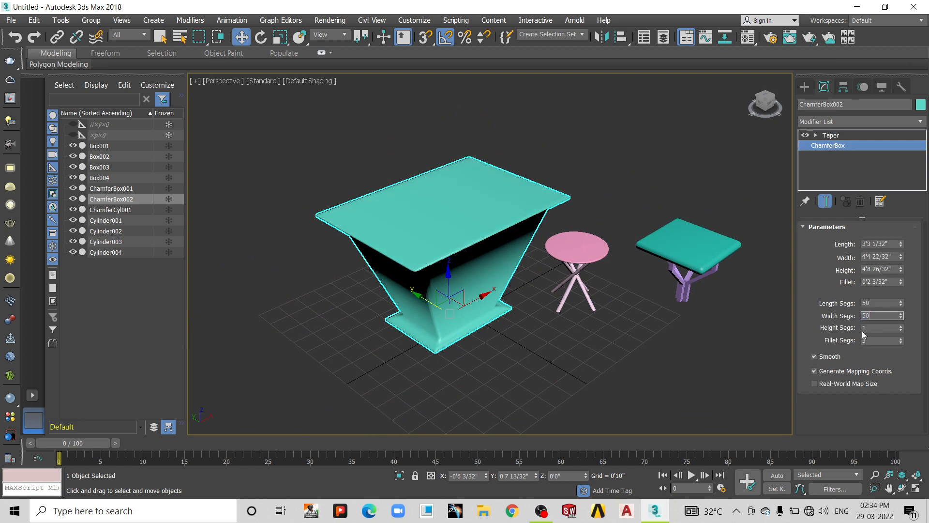
key("Tab")
left_click(877, 340)
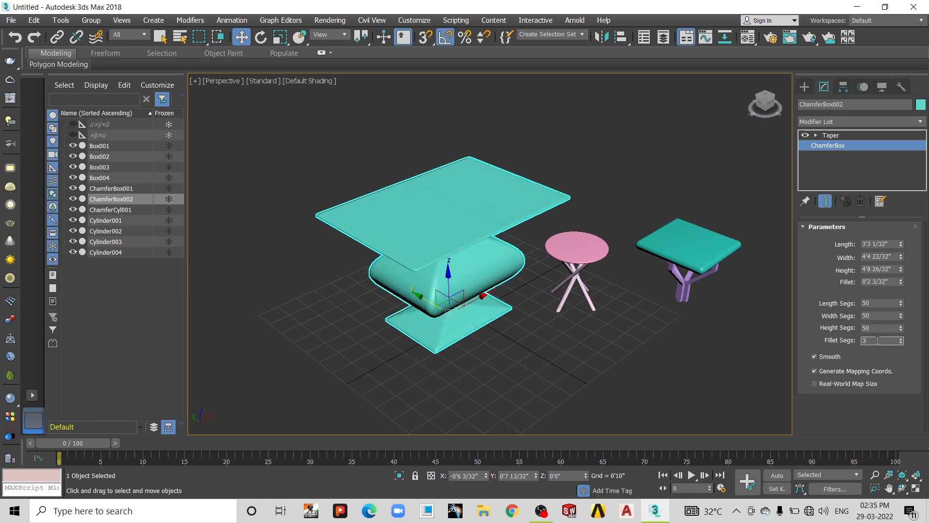
middle_click_drag(431, 272, 433, 255, "alt")
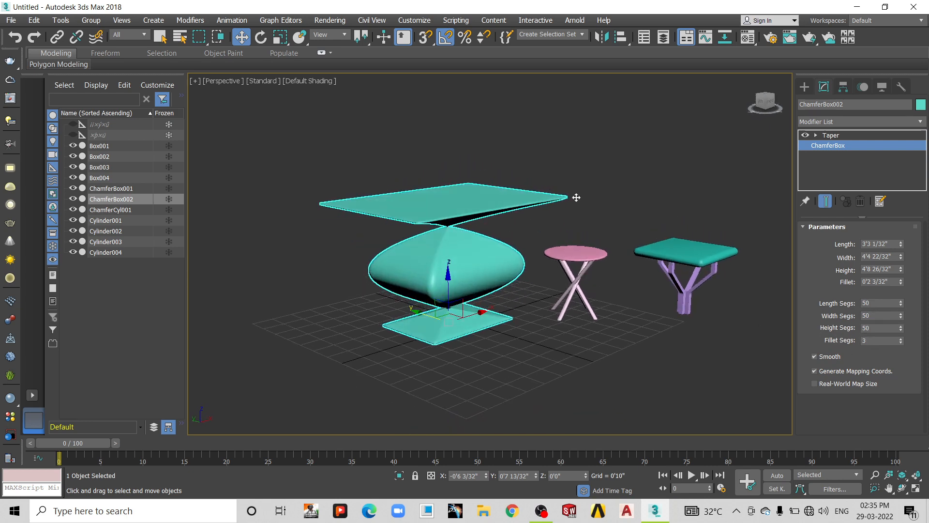
Adjust the chamfer box's taper to a curve of -4.66 and an amount of 1.92
left_click(829, 135)
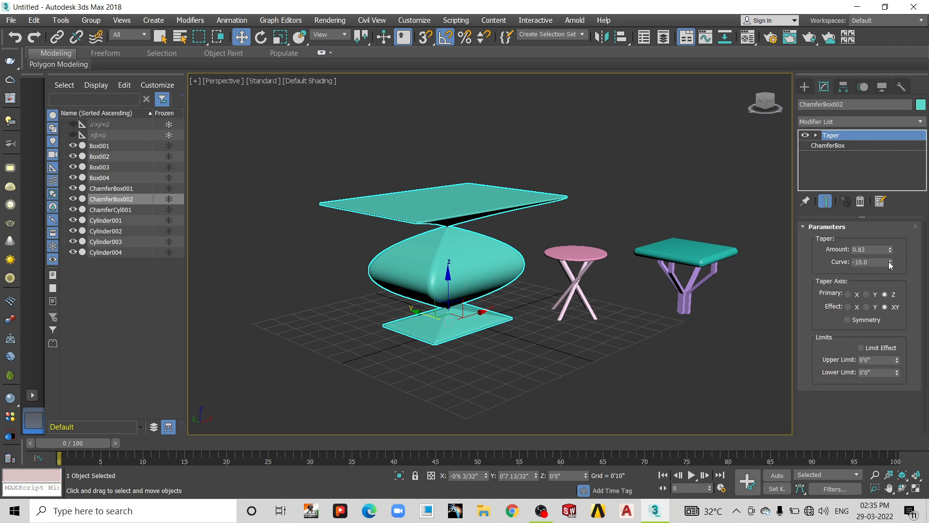
left_click_drag(889, 263, 921, 4)
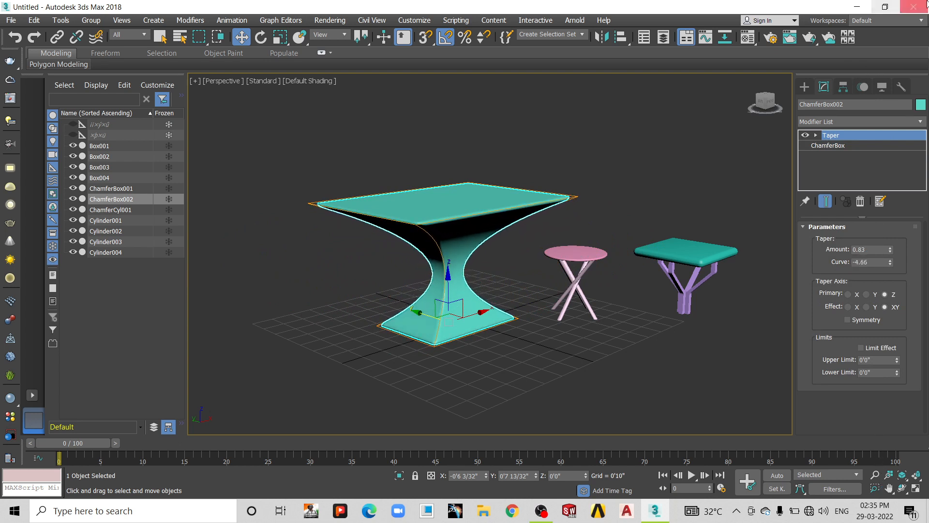
left_click_drag(890, 250, 899, 196)
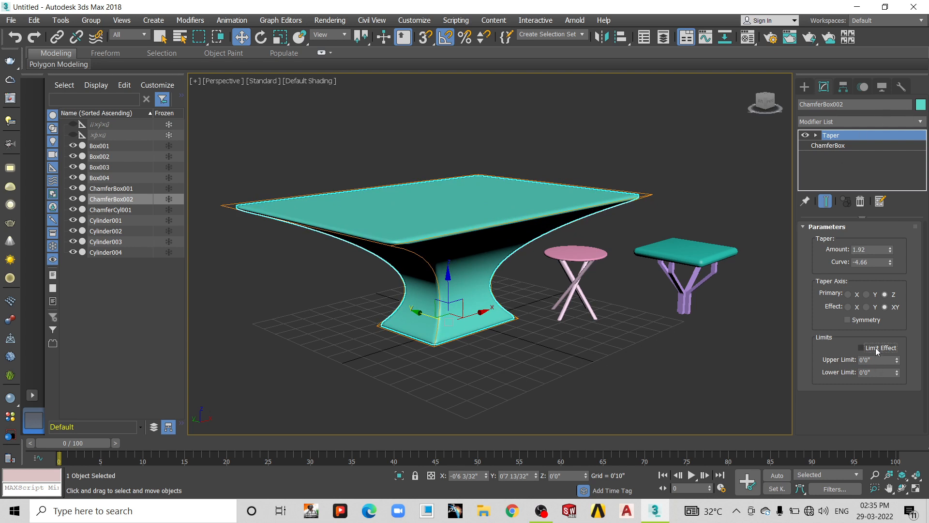
Limit the taper effect to an upper limit of 1'7 1/32" and raise the taper center to about 0'8 6/32"
left_click(861, 348)
left_click_drag(897, 362, 876, 194)
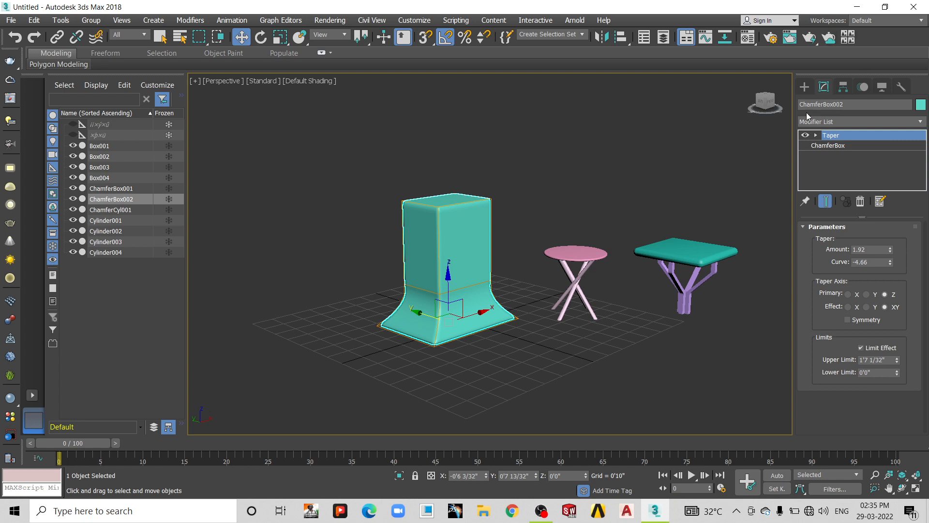
left_click(817, 137)
left_click(836, 155)
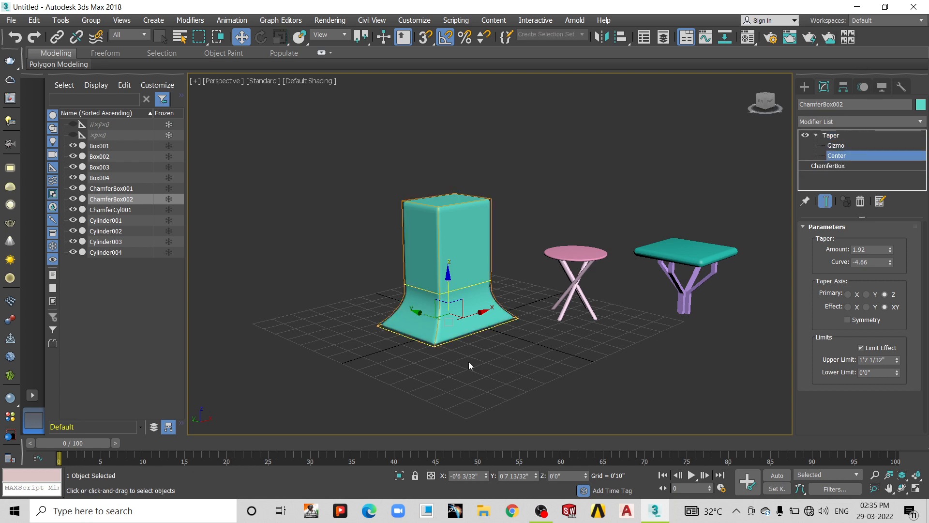
left_click_drag(439, 299, 454, 275)
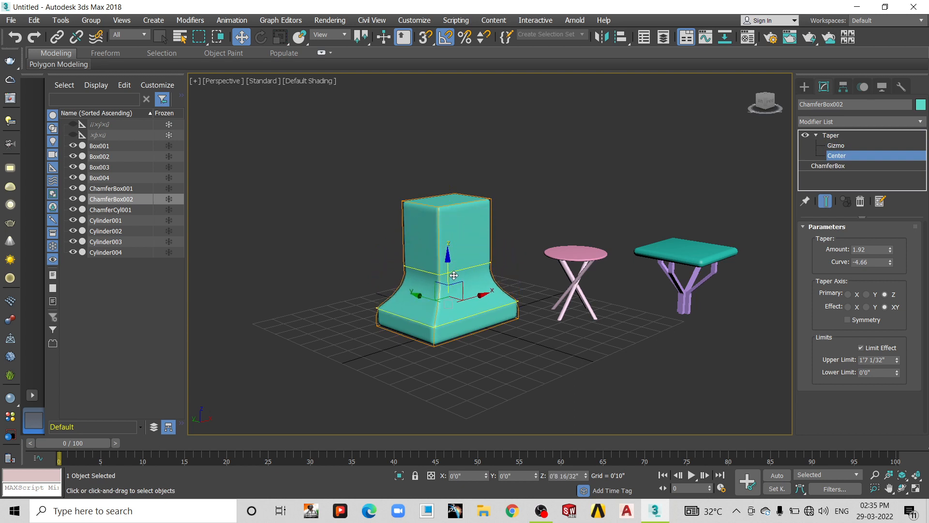
scroll(479, 288, "up", 3)
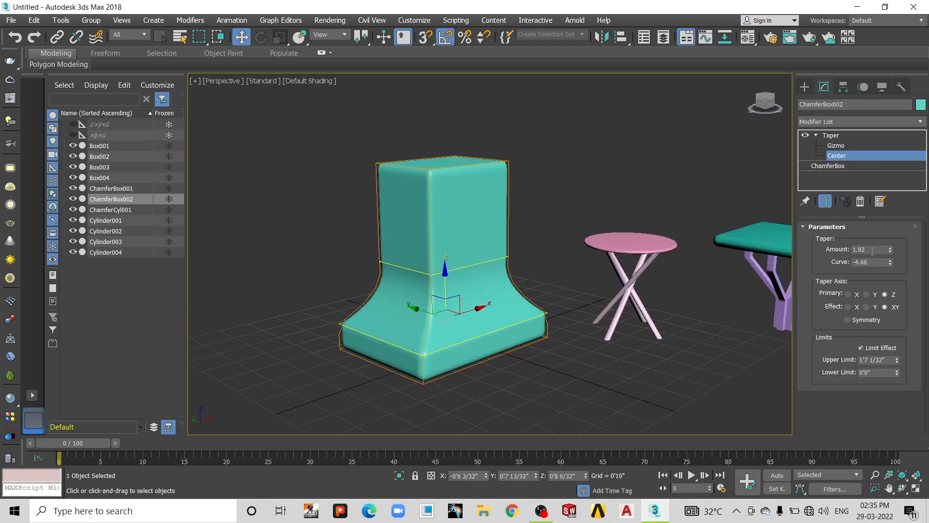
Reduce the taper amount to 0.8 and lower the taper center to about 0'3 10/32"
left_click_drag(892, 256, 885, 310)
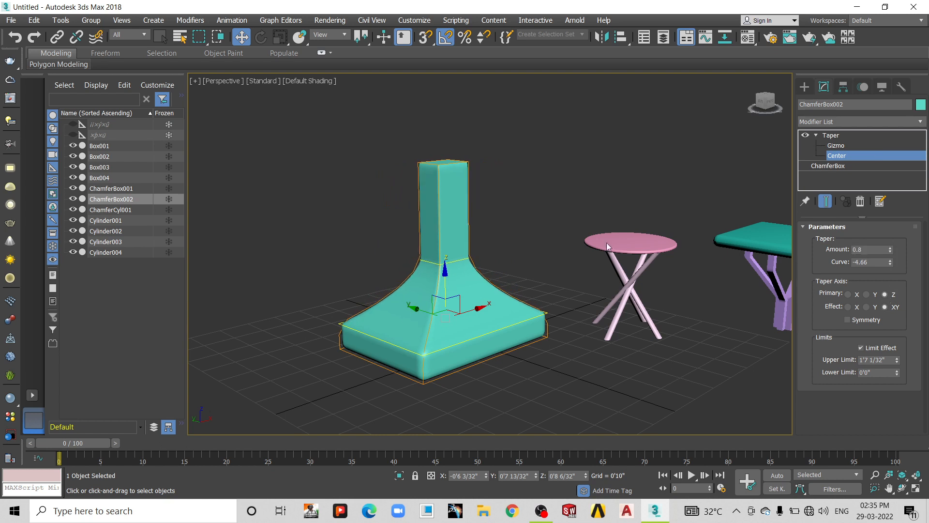
left_click(847, 158)
left_click(616, 354)
middle_click_drag(451, 298, 445, 257)
left_click(445, 257)
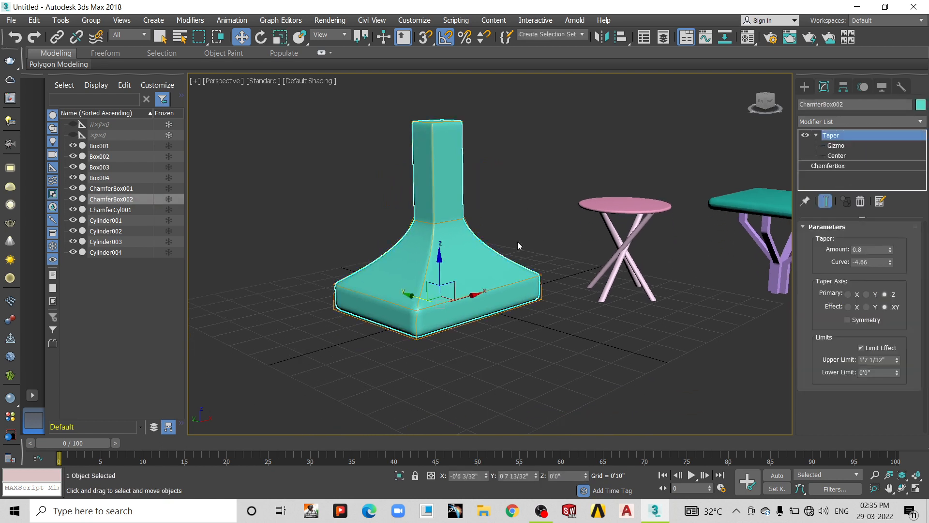
left_click(836, 155)
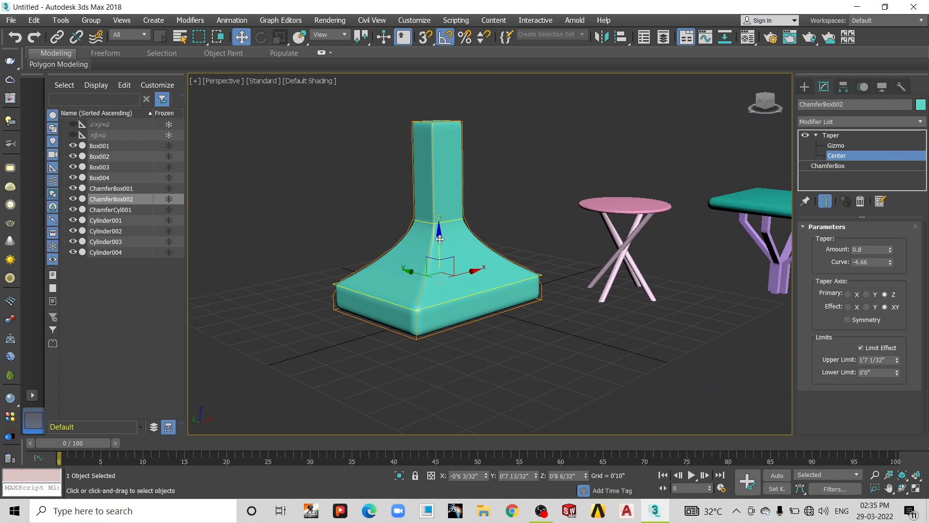
left_click_drag(439, 236, 449, 254)
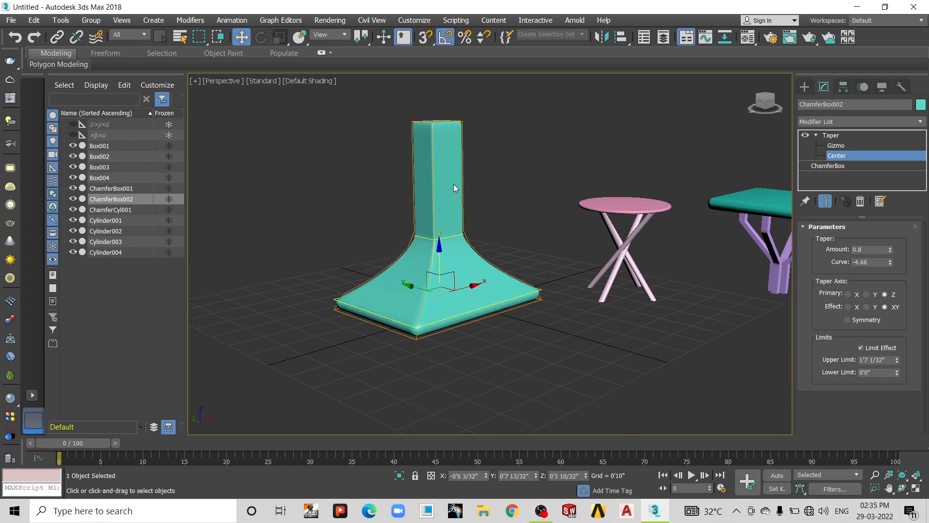
Shorten the tapered chamfer box's base height to roughly two thirds and deselect the object
left_click(852, 167)
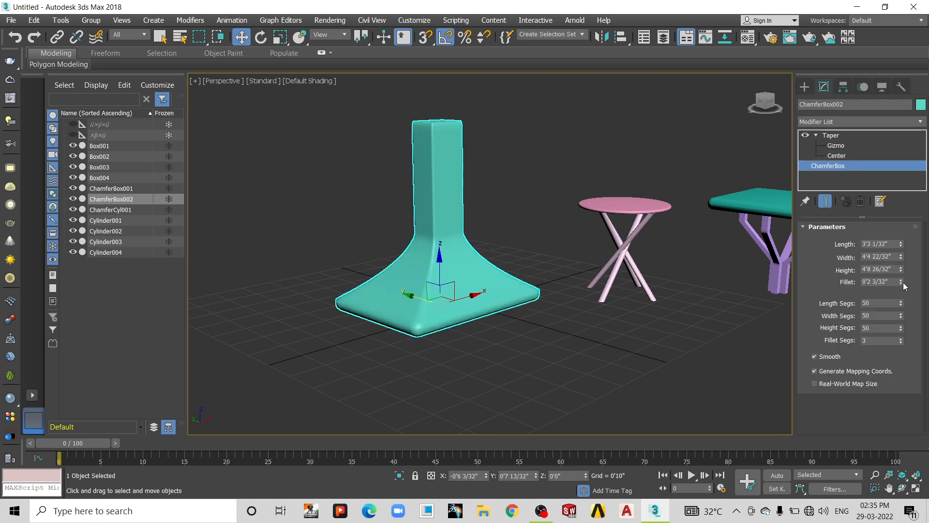
left_click_drag(903, 273, 902, 287)
left_click(464, 346)
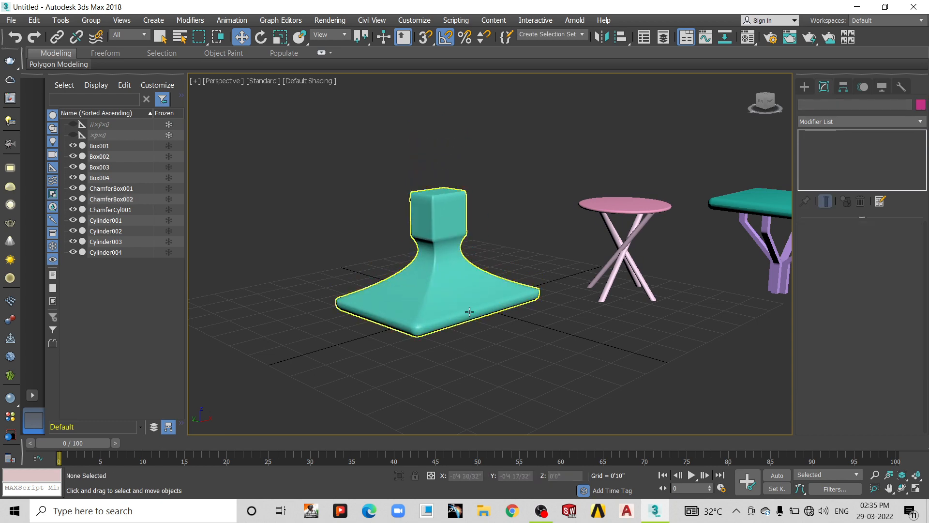
middle_click_drag(472, 306, 467, 301)
Create a sphere with a radius of about 1'5 30/32" in front of the tapered box and the tables
left_click(804, 87)
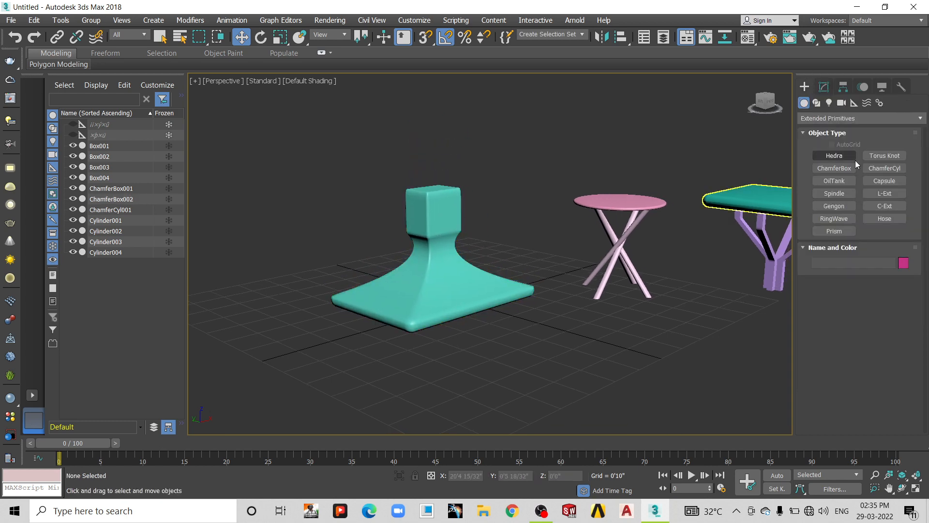
left_click(832, 120)
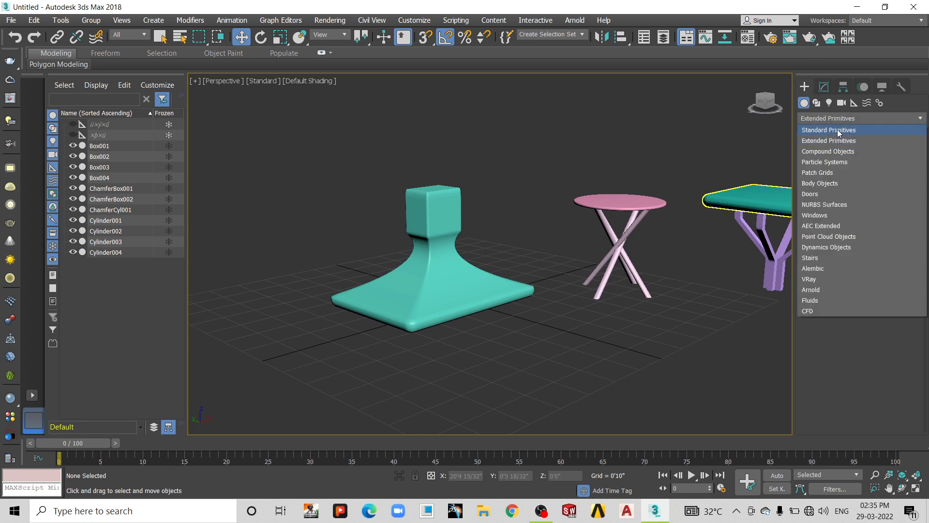
left_click(839, 130)
left_click(843, 170)
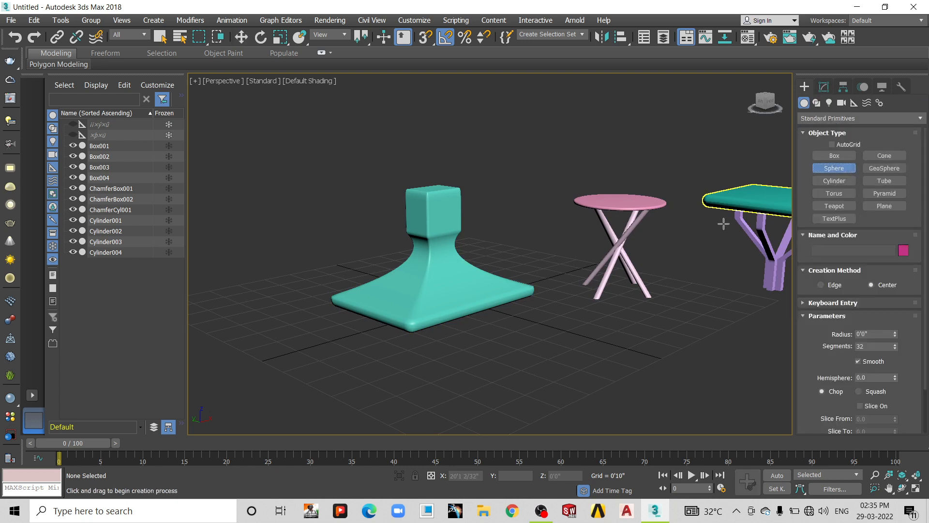
middle_click_drag(536, 285, 478, 192)
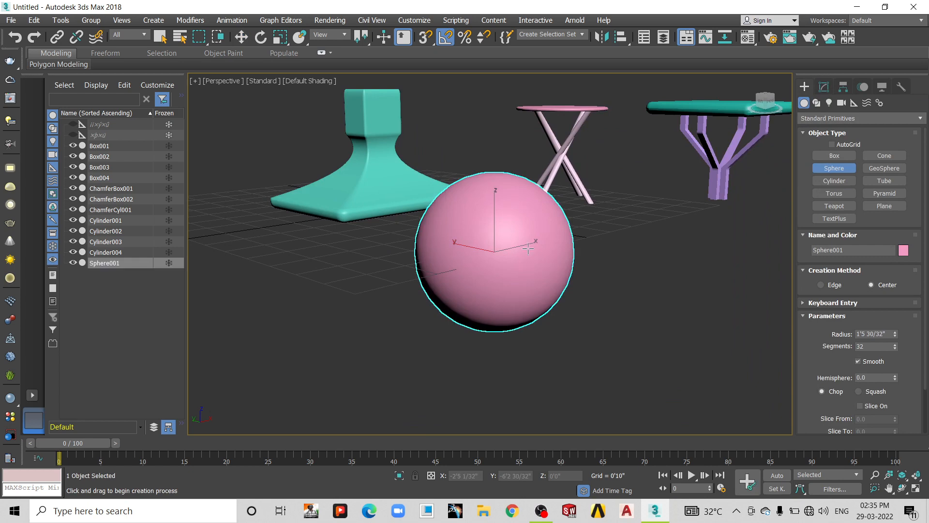
scroll(527, 247, "down", 5)
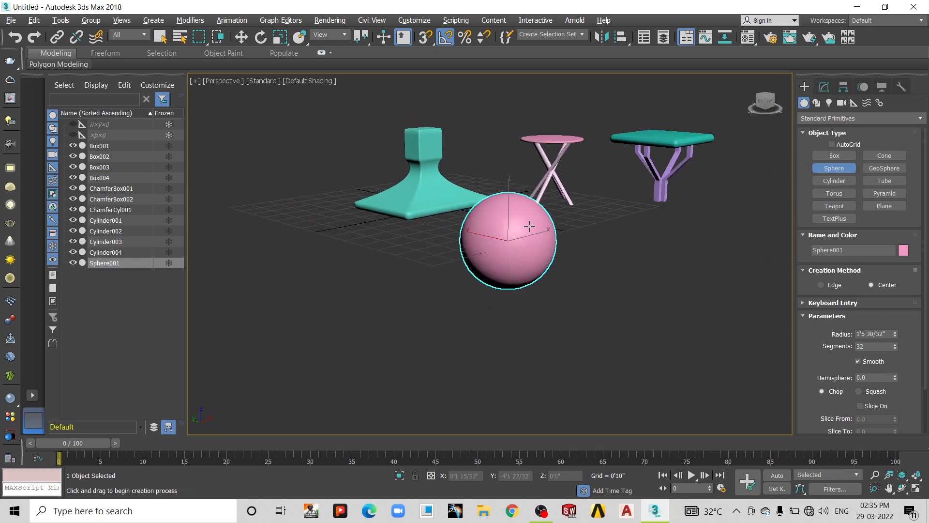
Apply a Taper modifier to the sphere with an amount of -1.69 and a curve of -3.18
left_click(824, 87)
left_click(823, 120)
key("t")
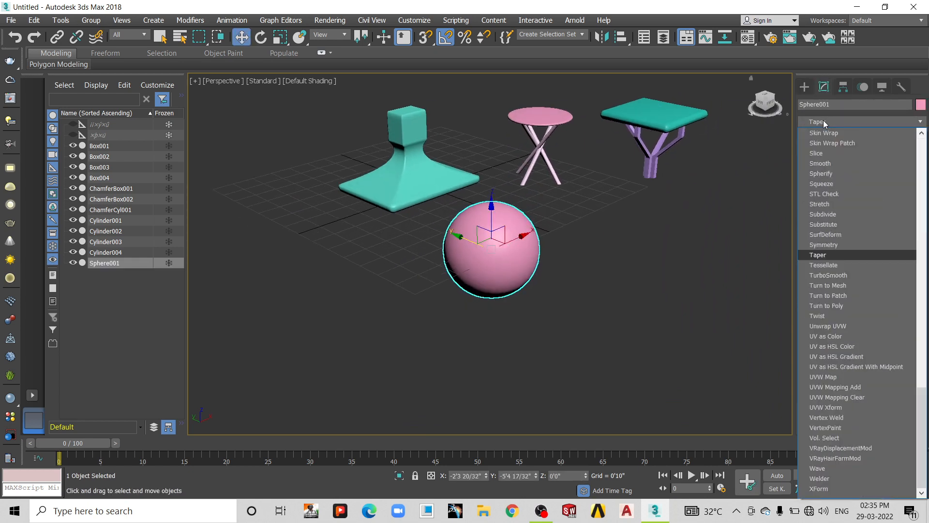
left_click(821, 255)
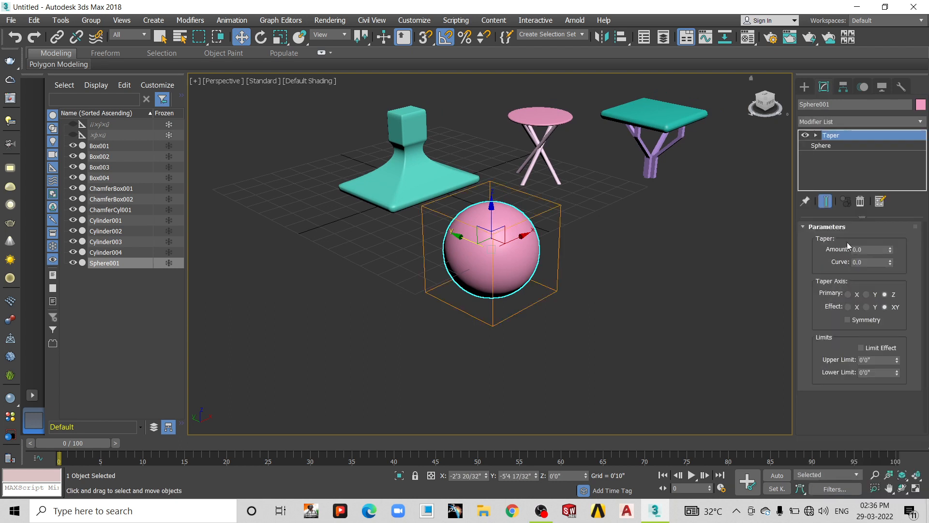
left_click_drag(892, 250, 892, 330)
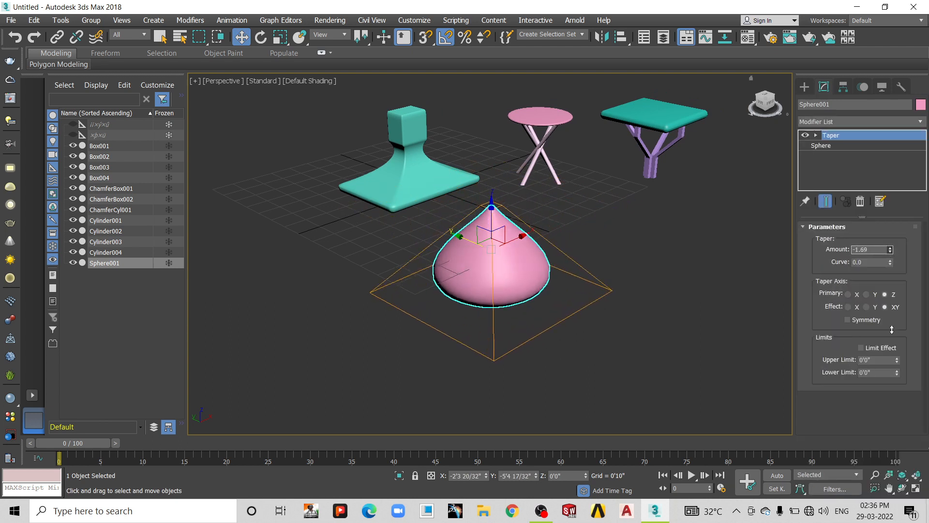
left_click_drag(891, 260, 922, 416)
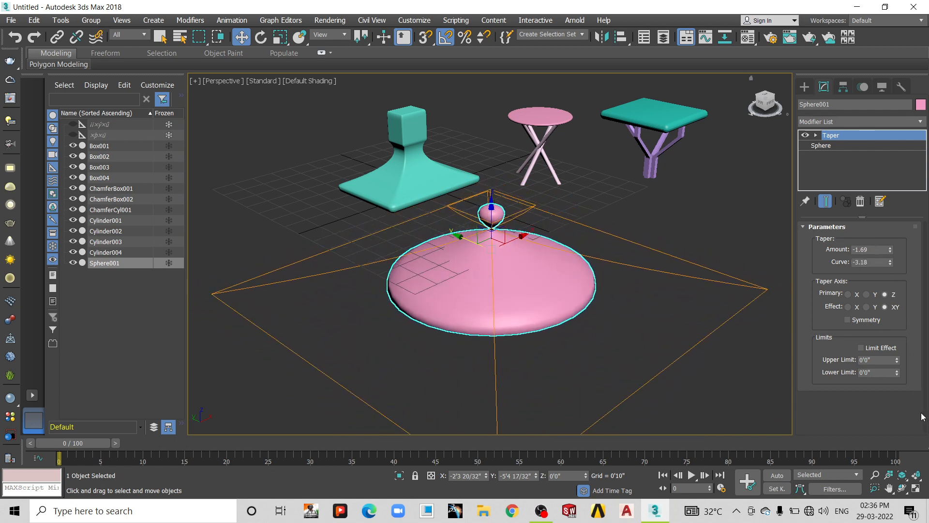
Try Y as the primary axis of the sphere's taper and set it to X
left_click(866, 295)
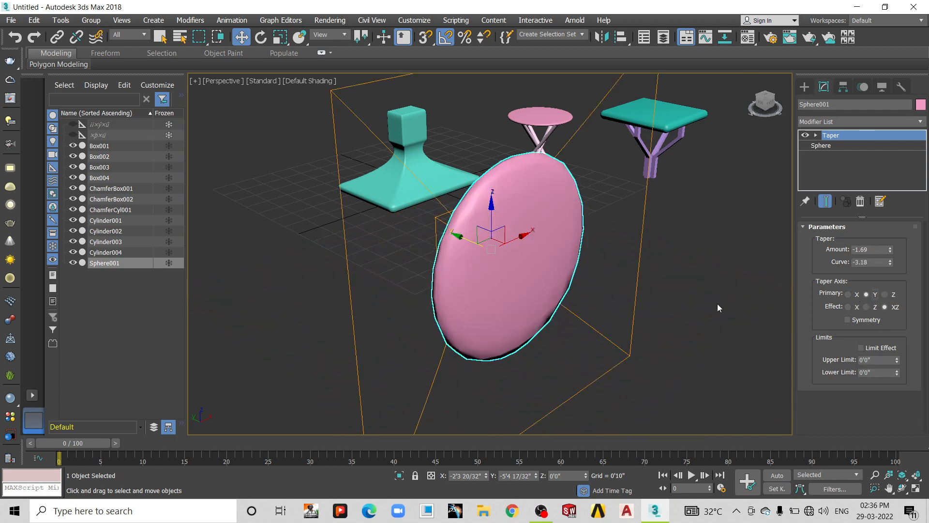
middle_click_drag(552, 259, 475, 270, "alt")
left_click(847, 294)
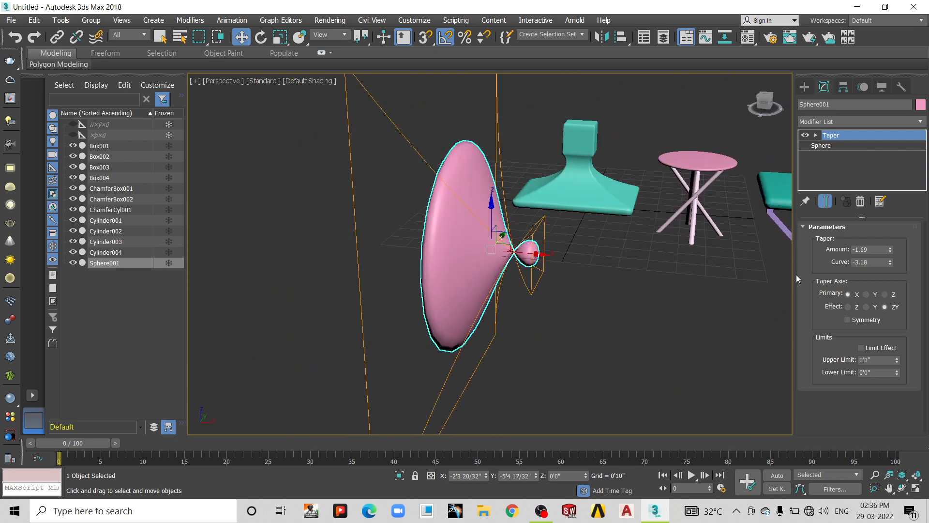
Try Y and Z effect axes on the sphere's taper, and a Y primary axis with symmetry turned on
left_click(866, 306)
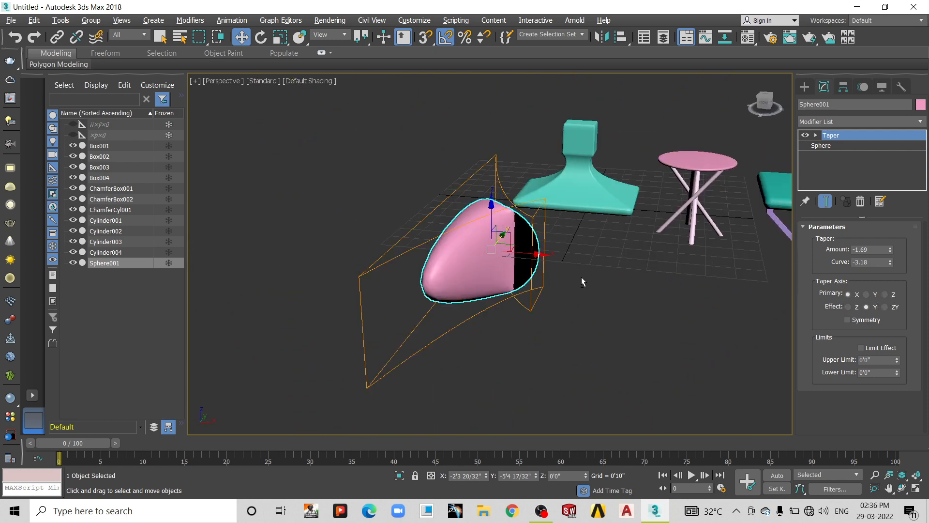
middle_click_drag(581, 277, 780, 289, "alt")
left_click(848, 306)
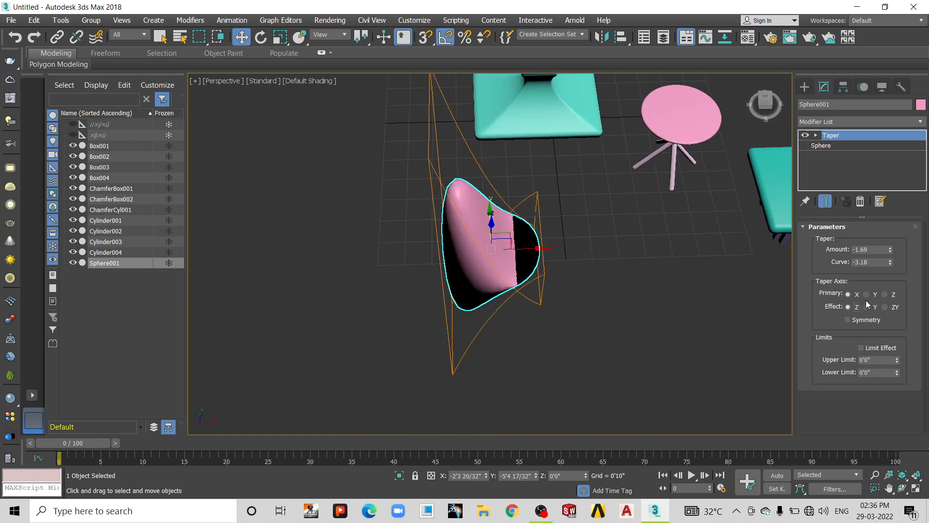
left_click(866, 294)
left_click(847, 320)
middle_click_drag(761, 305, 702, 294, "alt")
left_click(866, 307)
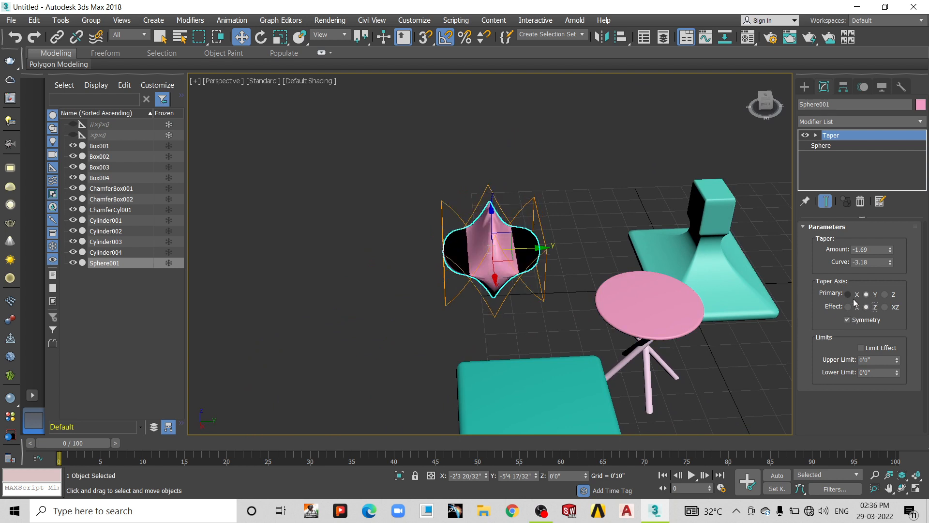
Set the sphere's taper to primary axis Z with effect XY, and turn symmetry off
left_click(848, 294)
left_click(885, 294)
left_click(885, 306)
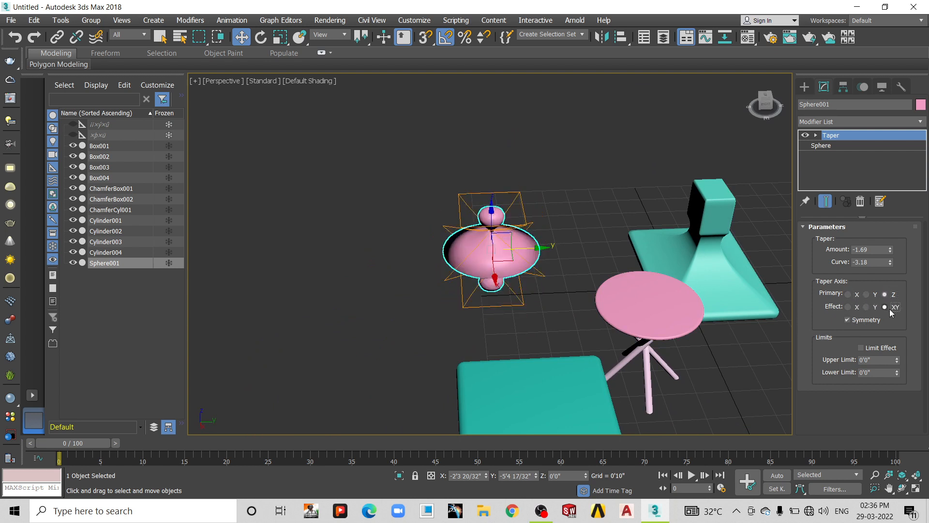
left_click(847, 306)
left_click(864, 319)
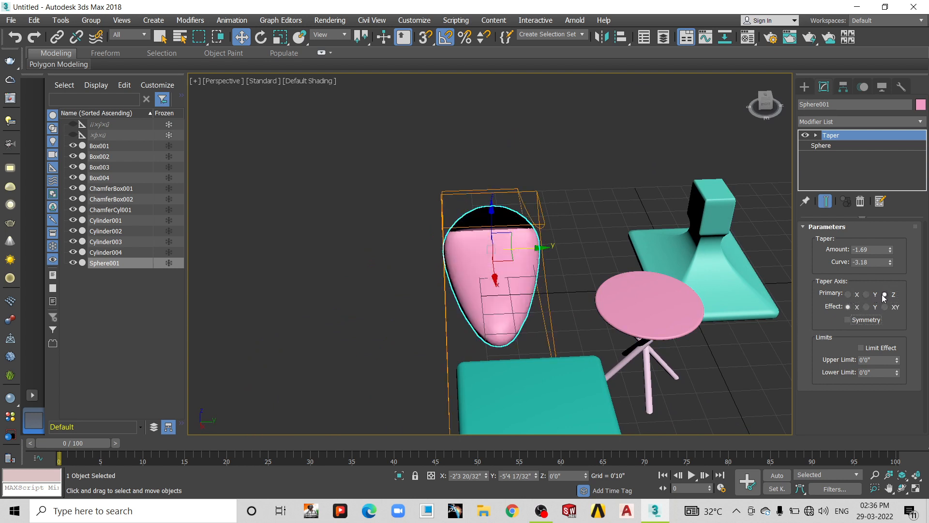
left_click(885, 307)
middle_click_drag(641, 288, 803, 272, "alt")
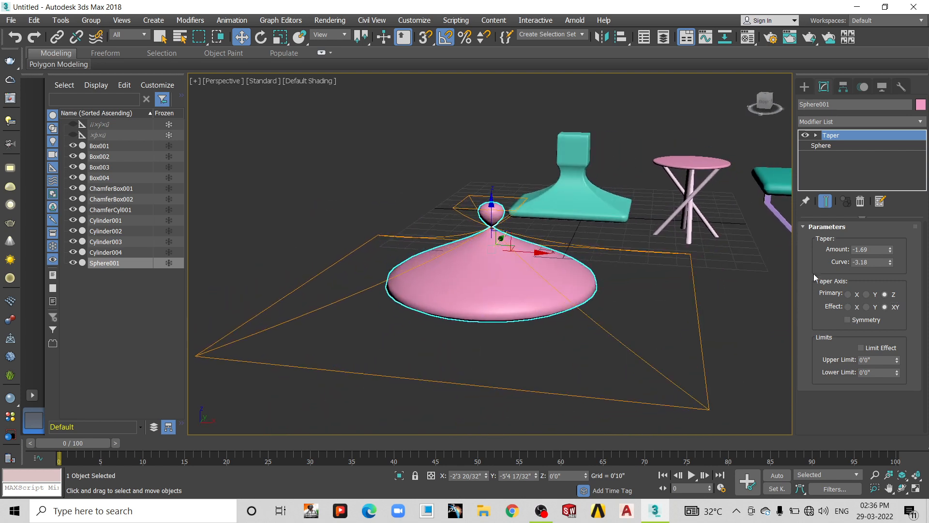
Set the sphere's taper amount to 0.61 and deselect the sphere
left_click_drag(890, 252, 841, 138)
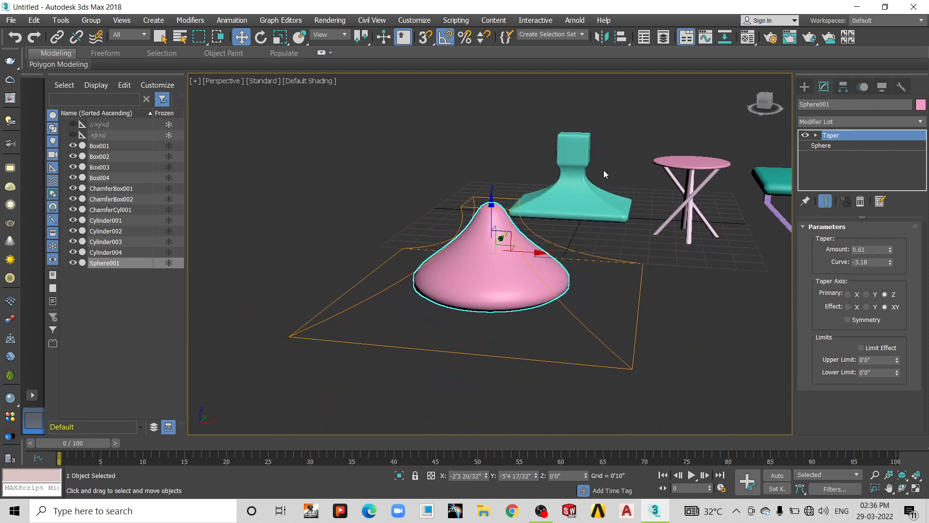
scroll(581, 206, "down", 2)
middle_click_drag(565, 223, 663, 243, "alt")
left_click(663, 243)
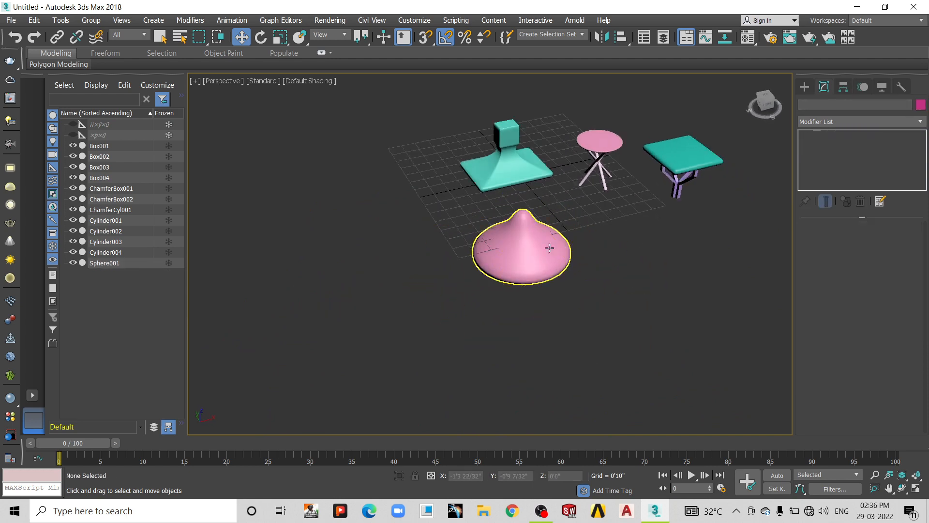
scroll(535, 247, "up", 3)
middle_click_drag(535, 247, 502, 260)
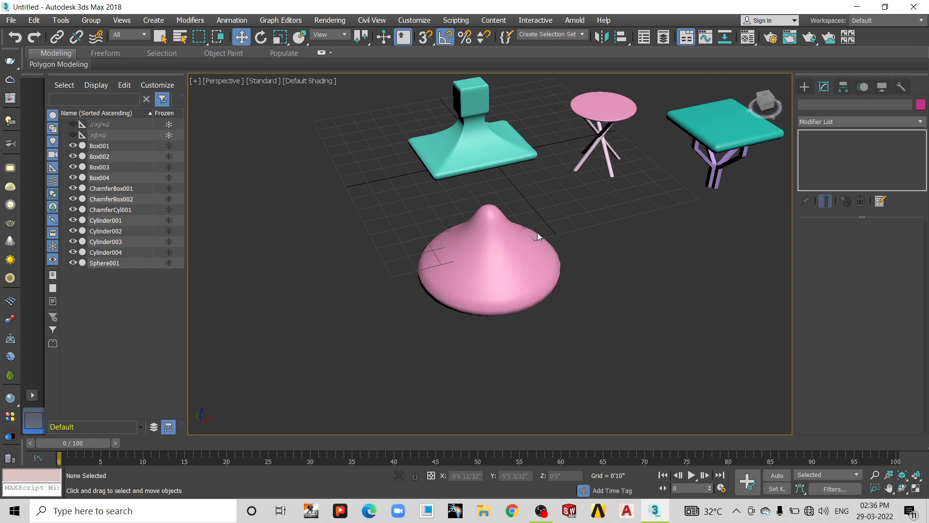
Create a tall box beside the tapered sphere, about 1'7 16/32" long, 1'1 18/32" wide and 5'3 17/32" high
left_click(804, 87)
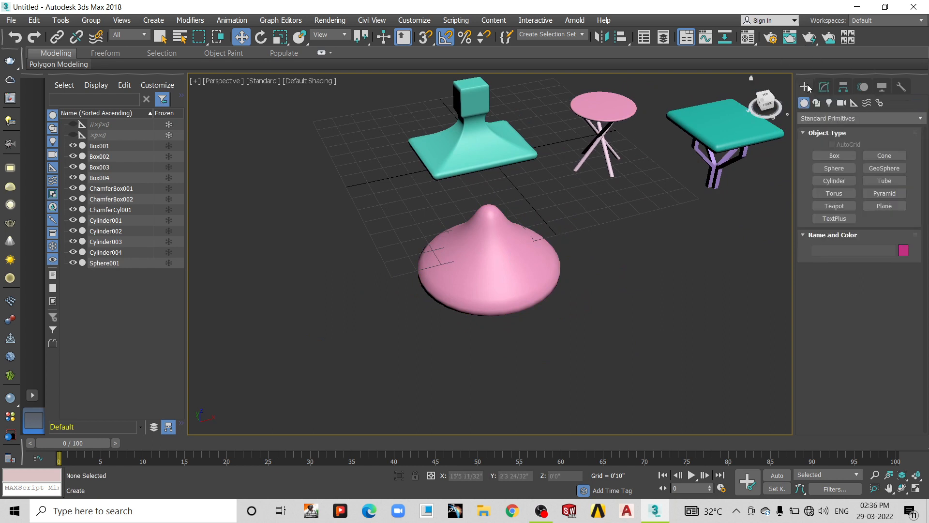
left_click(840, 158)
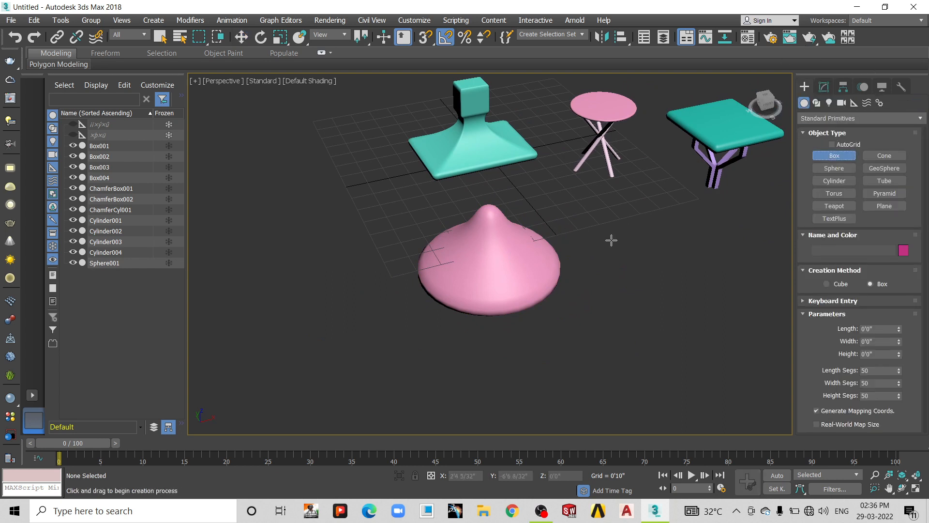
middle_click_drag(612, 239, 455, 249)
left_click(496, 249)
left_click_drag(504, 250, 548, 269)
left_click(556, 122)
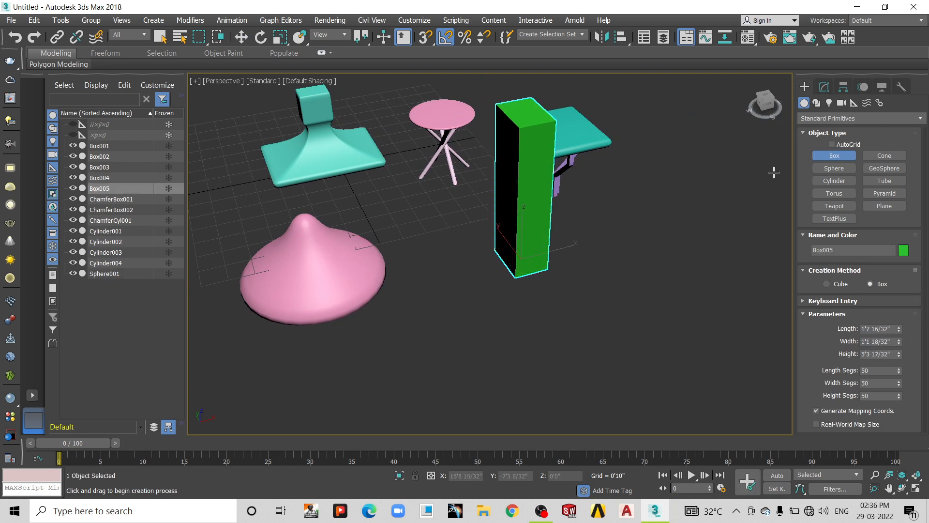
Create a cone beside the tall box with radii of about 0'10 31/32" and 0'4 12/32" and a height of about 2'11 29/32"
left_click(836, 194)
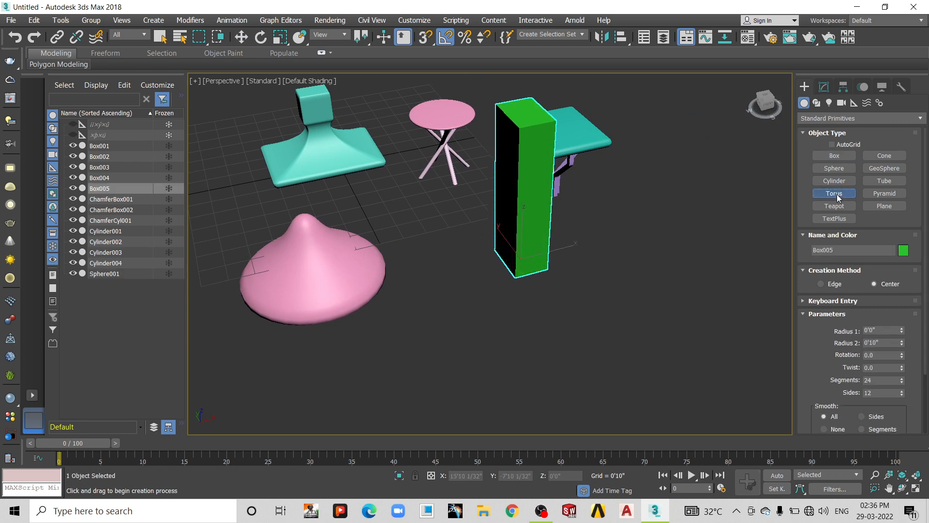
left_click(884, 155)
left_click_drag(655, 304, 687, 308)
left_click(673, 224)
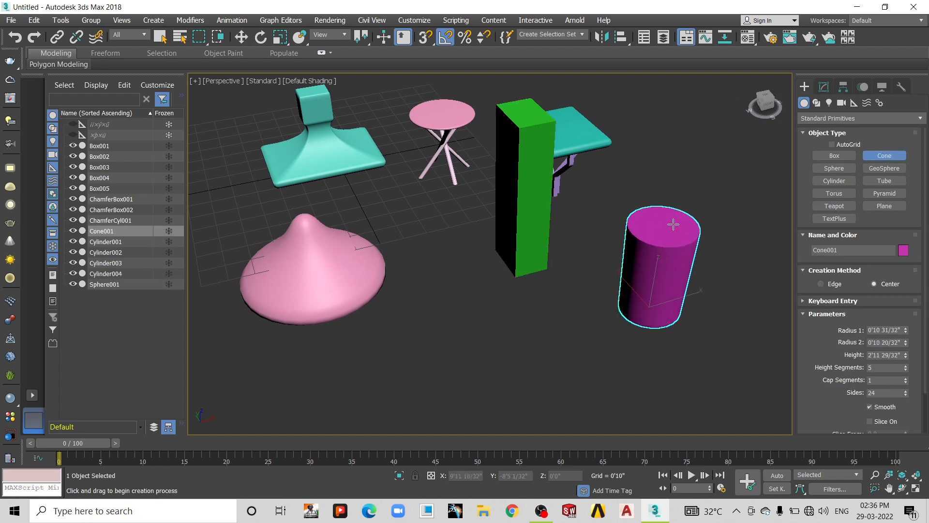
left_click(675, 236)
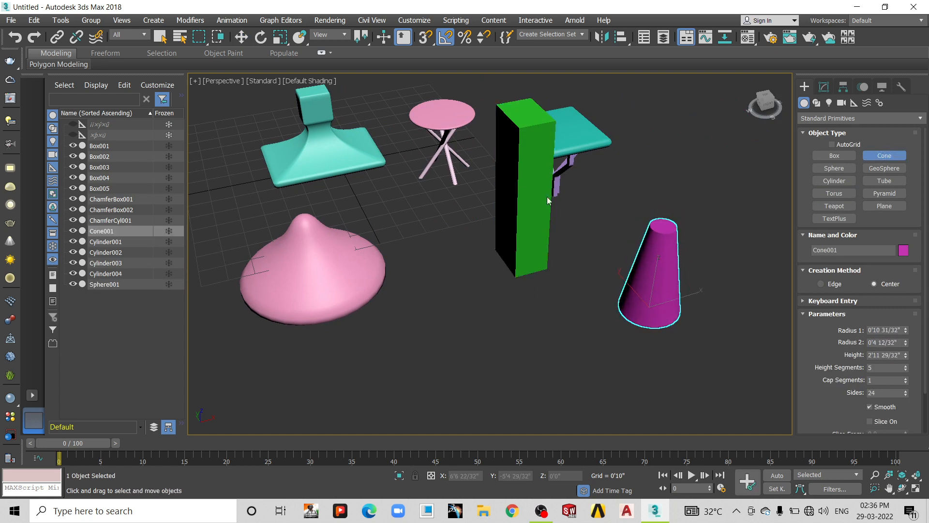
Apply a Twist modifier to the tall box with an angle of 235.5 and a bias of 17.5
key("w")
left_click(532, 194)
left_click(824, 87)
left_click(824, 121)
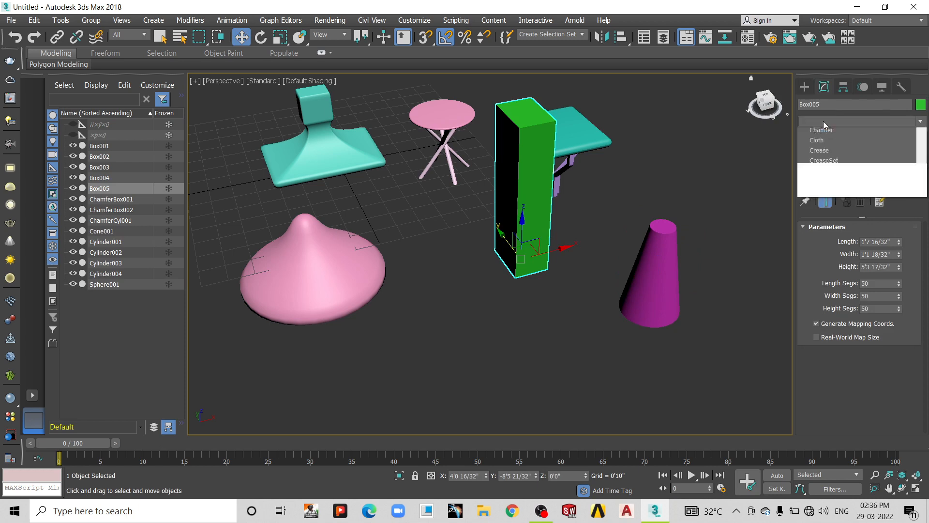
key("t")
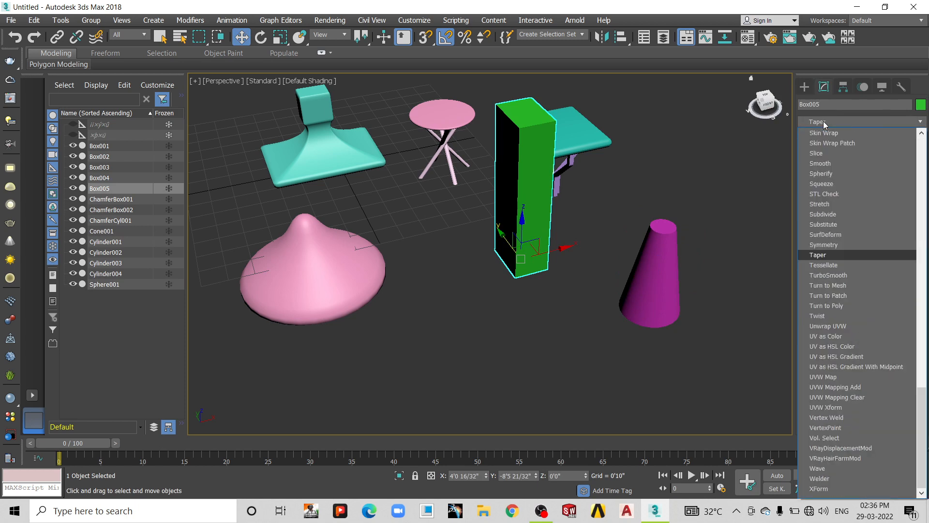
key("w")
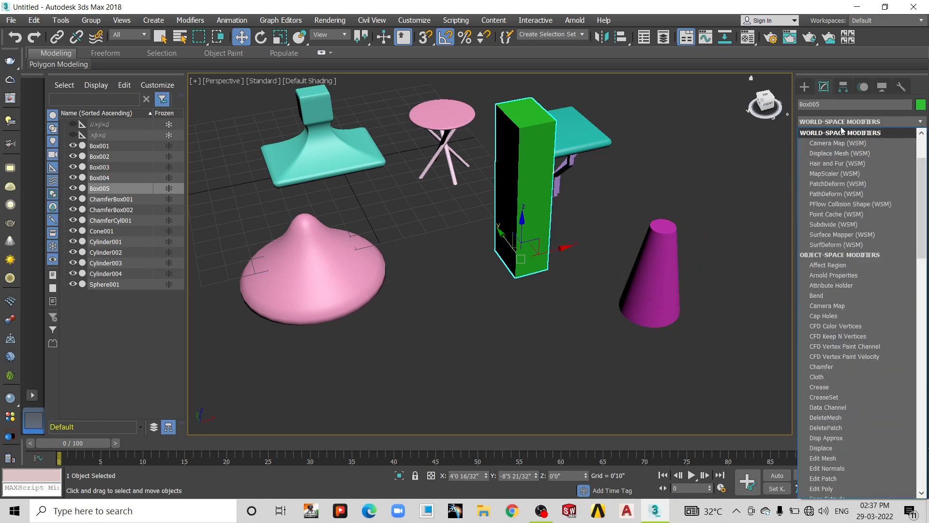
left_click(840, 119)
left_click(841, 120)
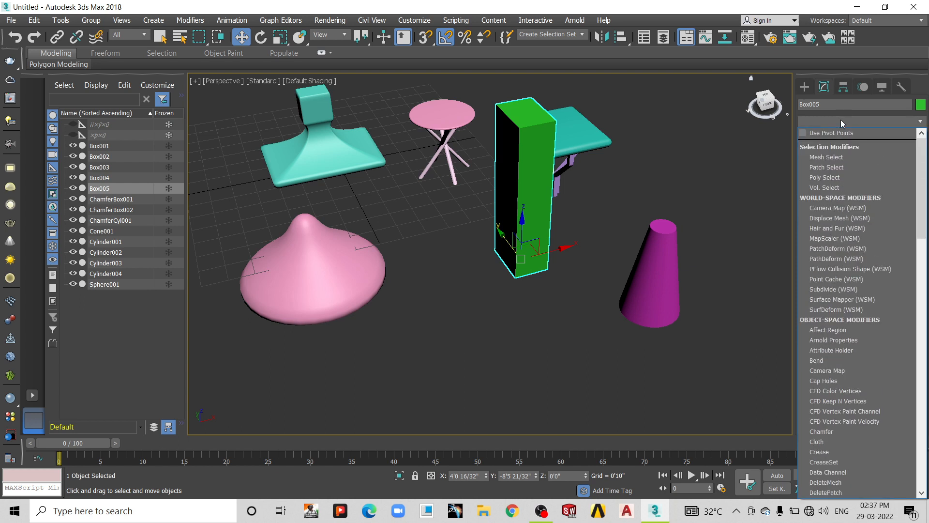
key("t")
key("w")
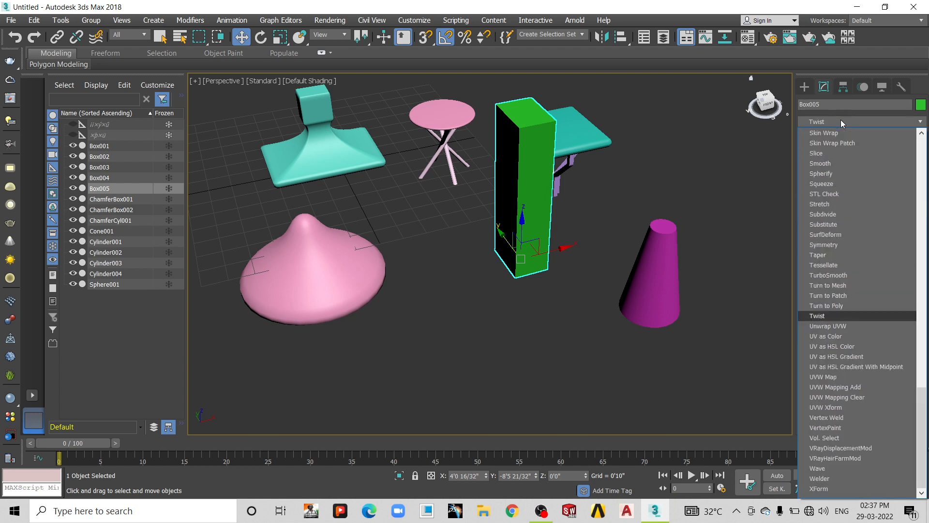
left_click(820, 318)
left_click_drag(889, 248, 889, 215)
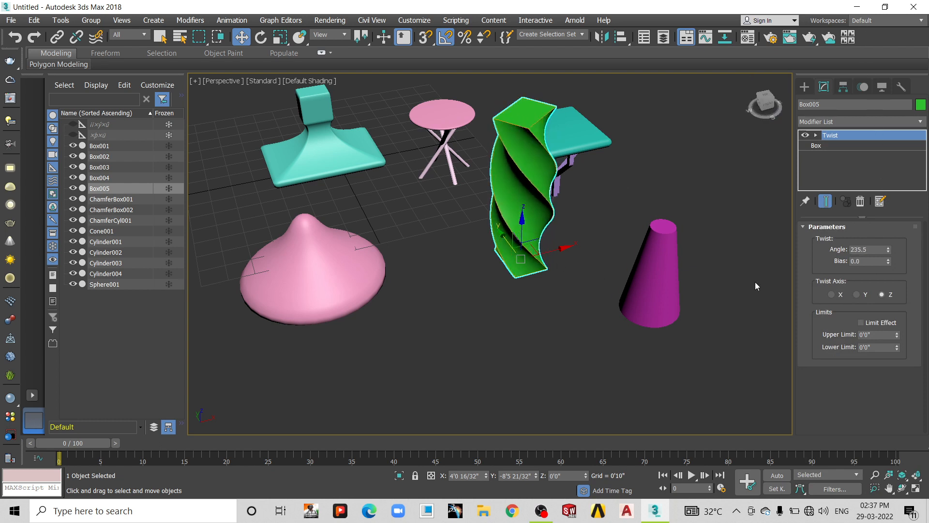
left_click_drag(890, 261, 848, 299)
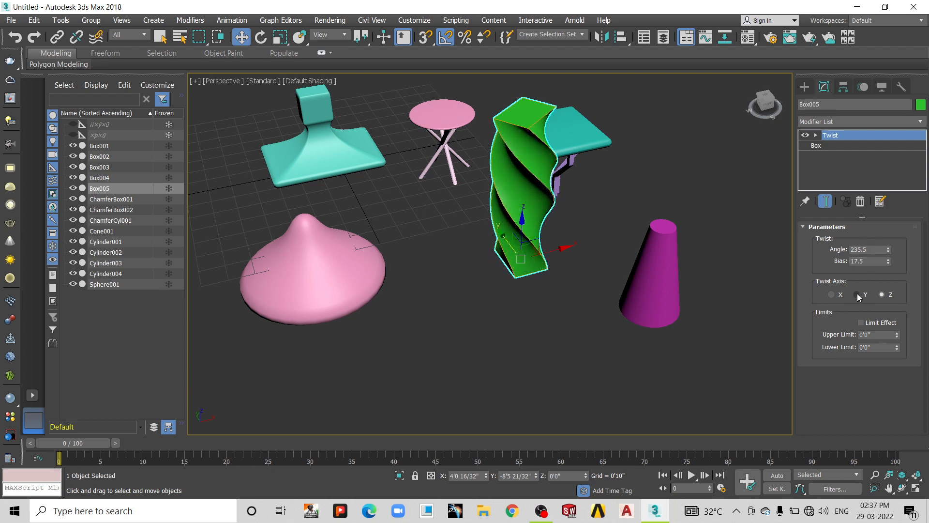
Try Y and X as the box's twist axis and set it back to Z
left_click(856, 294)
left_click(831, 294)
left_click(891, 296)
Limit the box's twist effect to an upper limit of 3'7 3/32" and set its angle to 469.5
left_click(860, 323)
left_click_drag(899, 334, 537, 216)
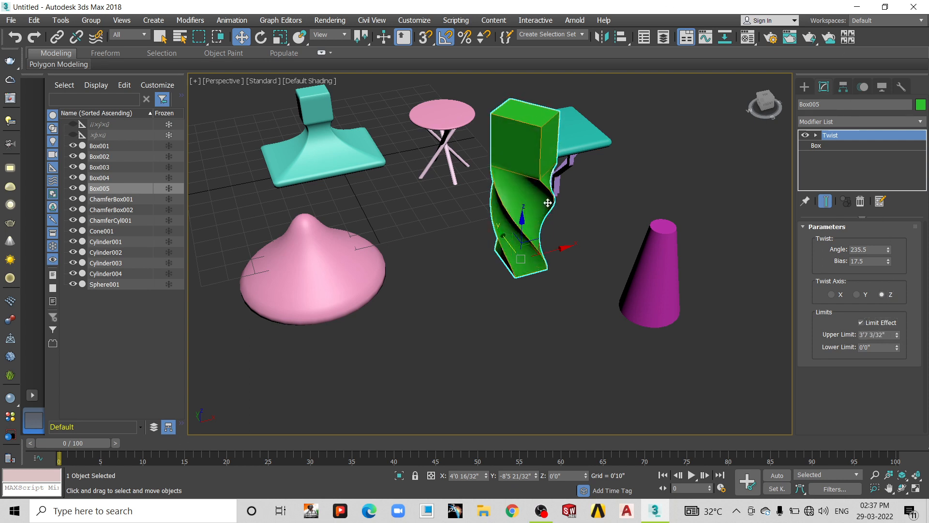
middle_click_drag(547, 203, 517, 228)
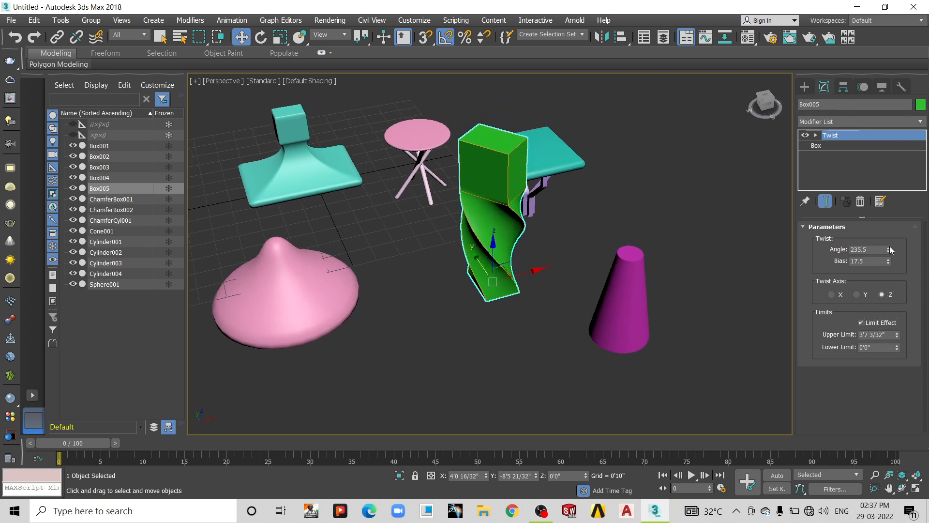
left_click_drag(890, 249, 803, 20)
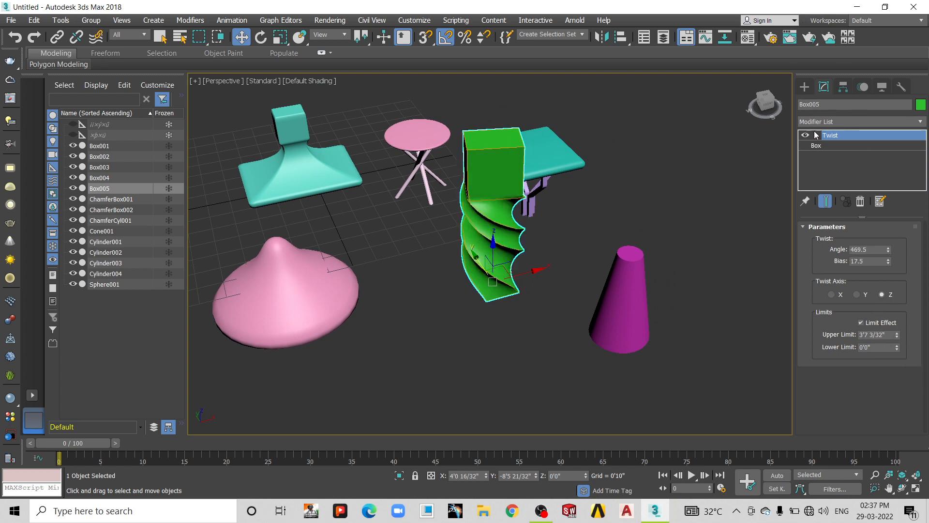
Raise the box's twist center to a height of about 0'11 11/32" and set the upper limit to 2'7 1/32"
left_click(817, 135)
left_click(838, 156)
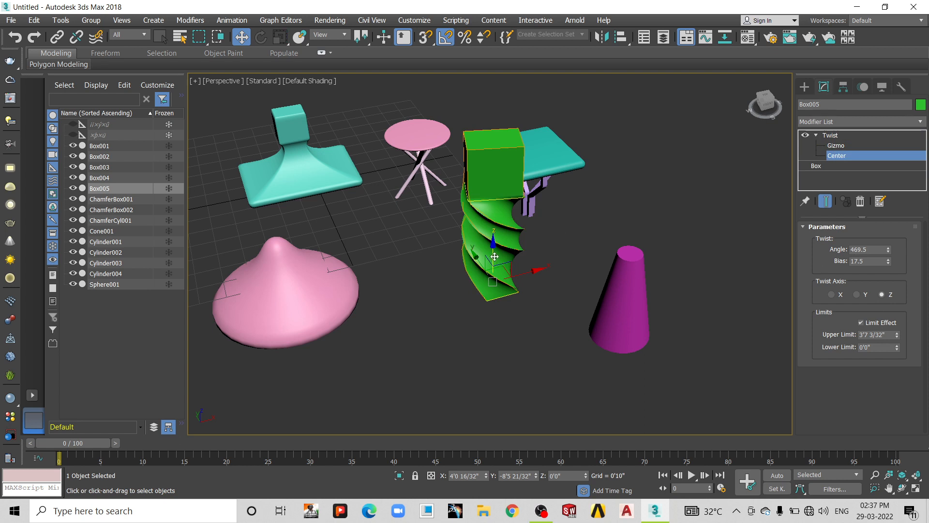
left_click_drag(494, 256, 494, 234)
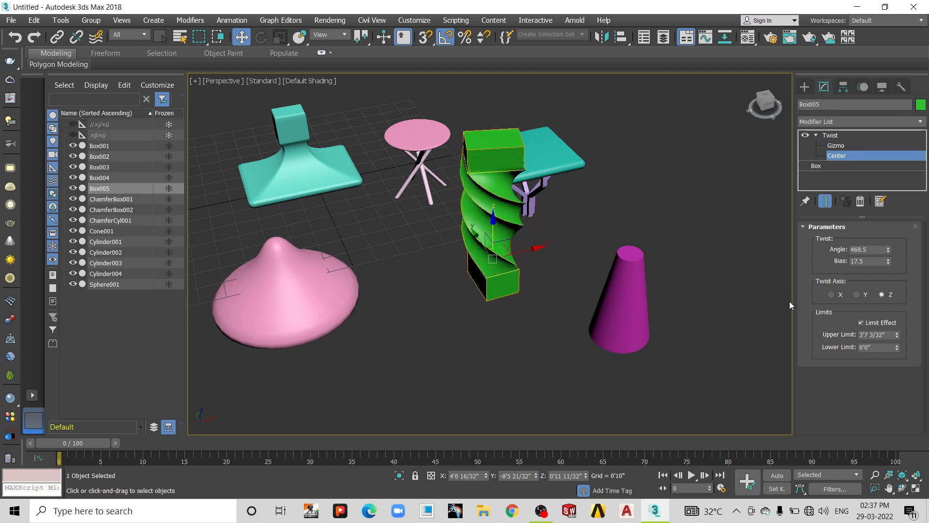
left_click_drag(895, 338, 895, 345)
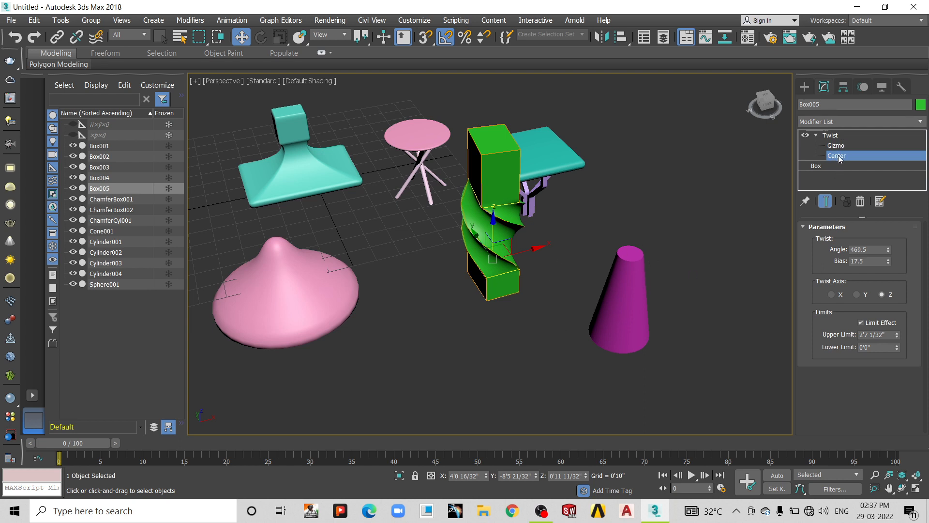
Apply a Twist modifier to the cone, twist it strongly into a stack of spiral ridges about Z, and deselect it
left_click(633, 276)
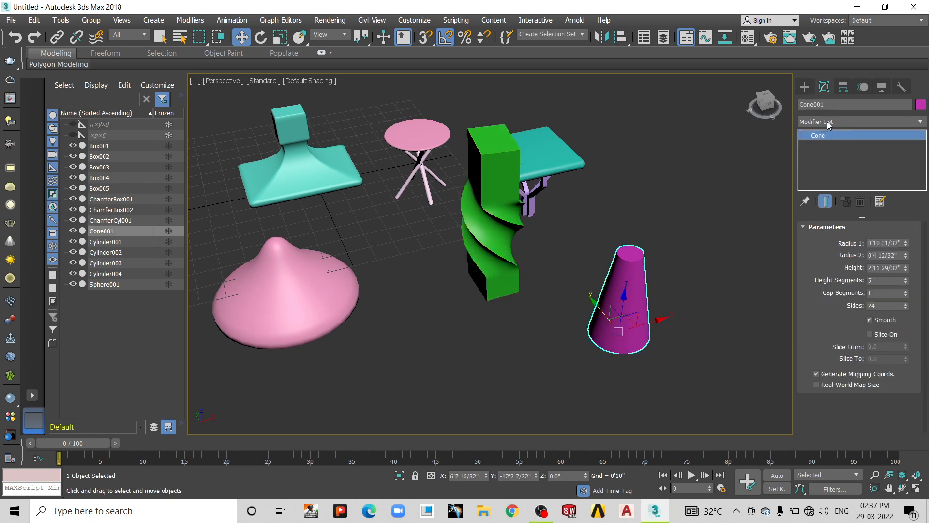
left_click(828, 122)
type("tw")
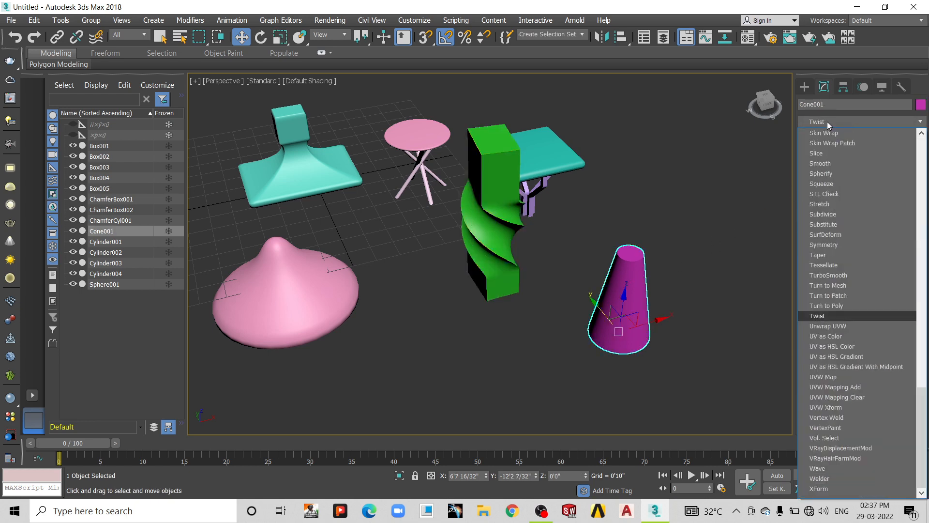
left_click(817, 316)
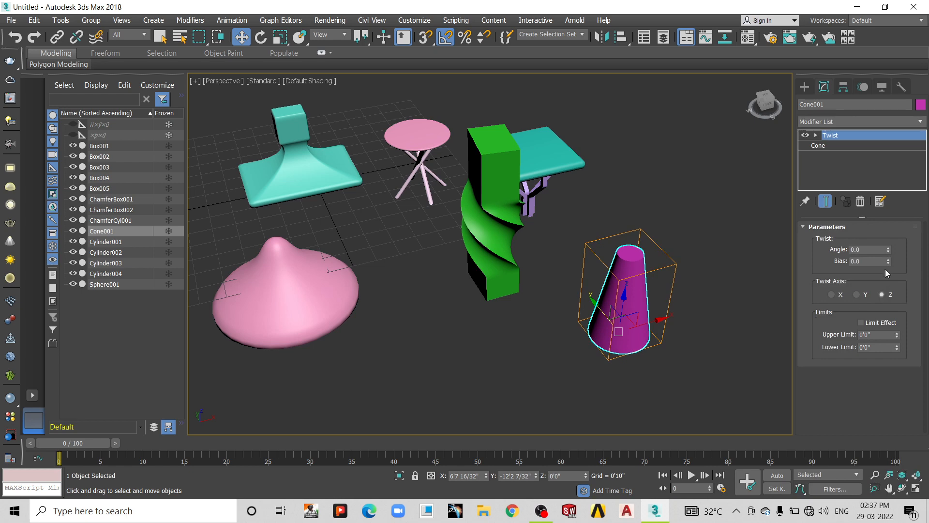
left_click_drag(887, 249, 830, 416)
middle_click_drag(623, 337, 611, 312, "alt")
scroll(647, 294, "up", 3)
left_click(658, 284)
Add a Twist modifier above the Taper on the tapered chamfer box, twist it through several turns, and deselect it
scroll(622, 299, "down", 5)
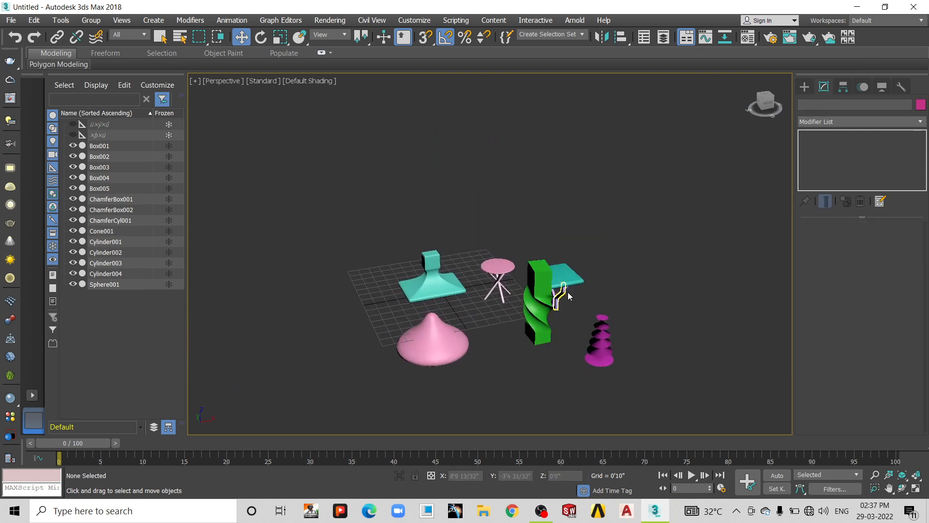
scroll(436, 275, "up", 5)
left_click(437, 276)
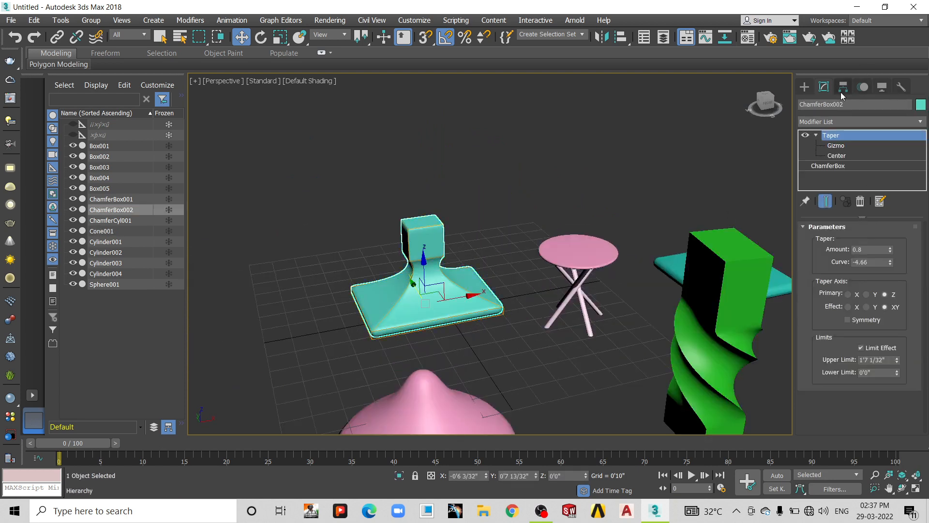
left_click(846, 120)
type("tw")
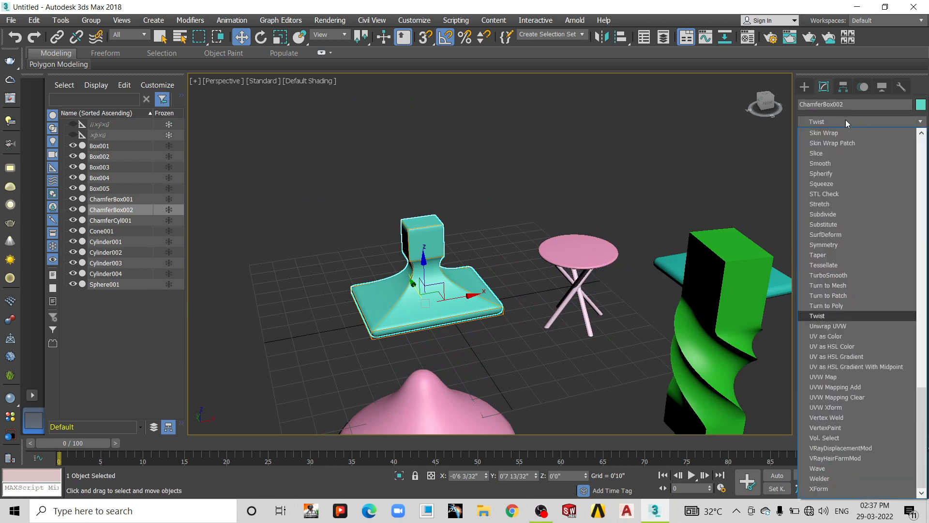
left_click(815, 315)
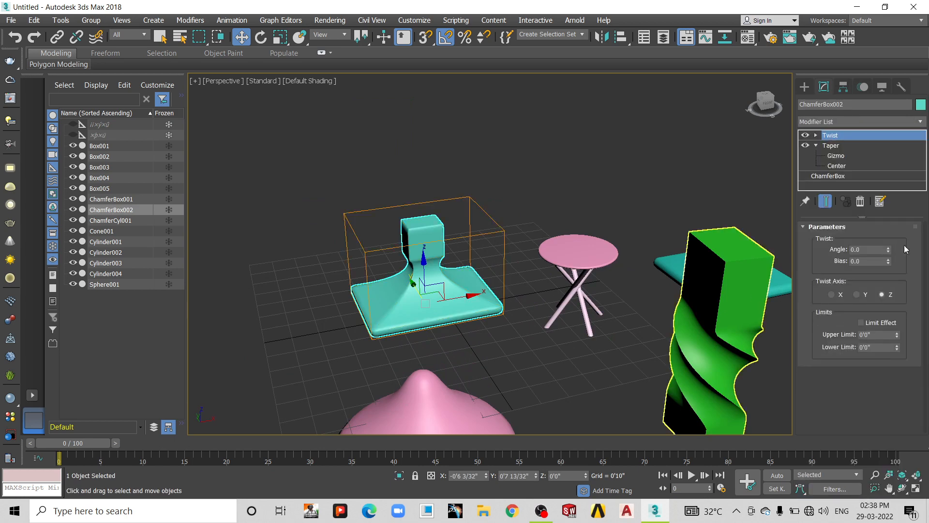
left_click_drag(887, 249, 887, 87)
left_click(544, 359)
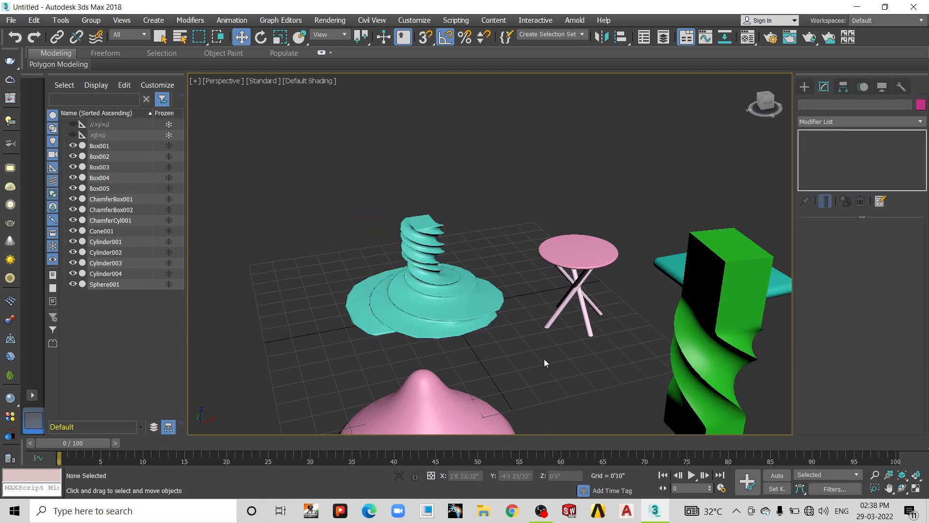
scroll(504, 297, "down", 3)
middle_click_drag(504, 296, 458, 208)
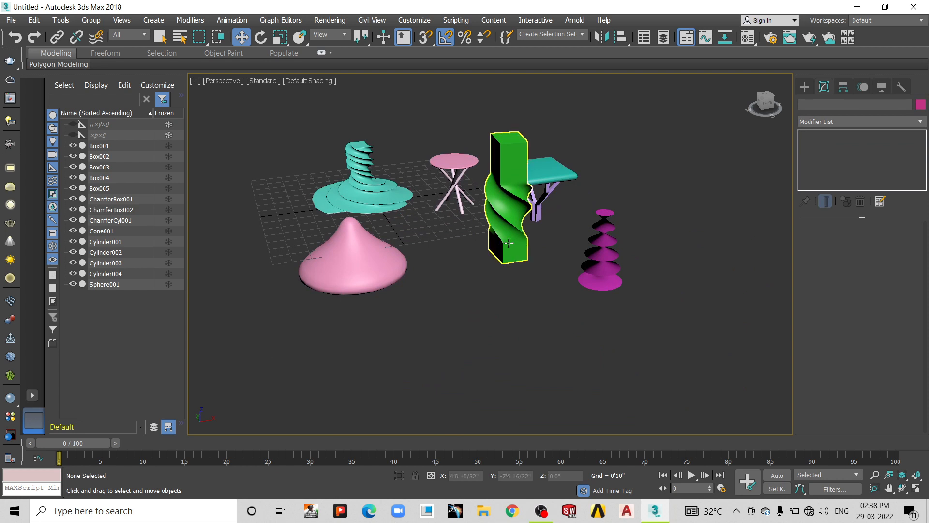
middle_click_drag(484, 246, 544, 251, "alt")
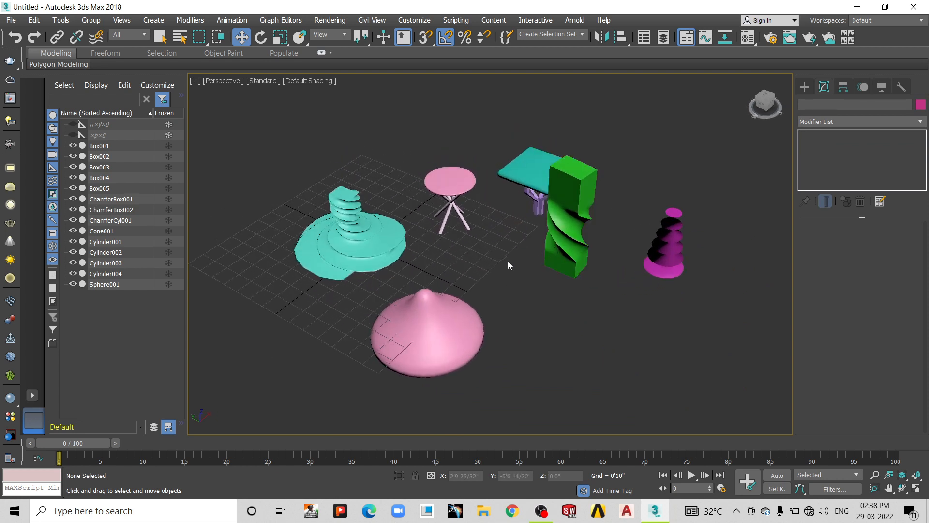
scroll(501, 228, "down", 2)
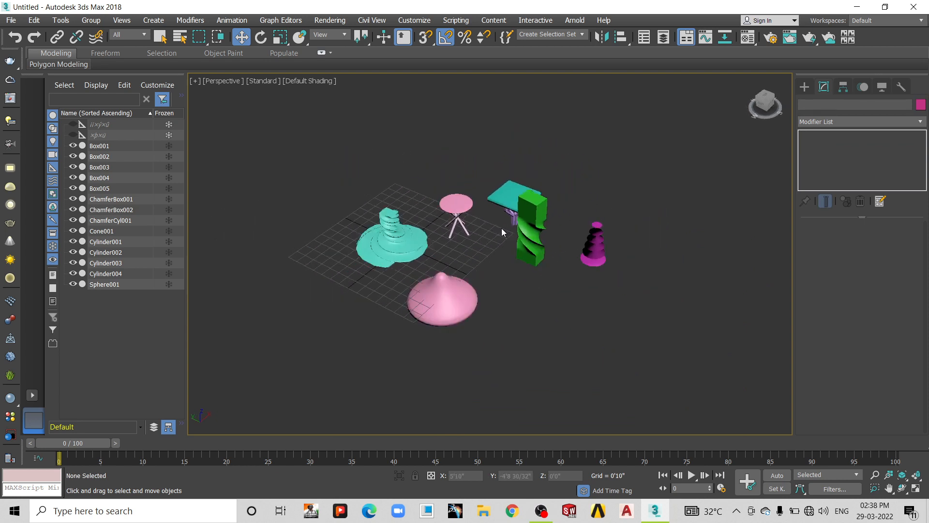
scroll(500, 234, "up", 2)
middle_click_drag(516, 233, 512, 238)
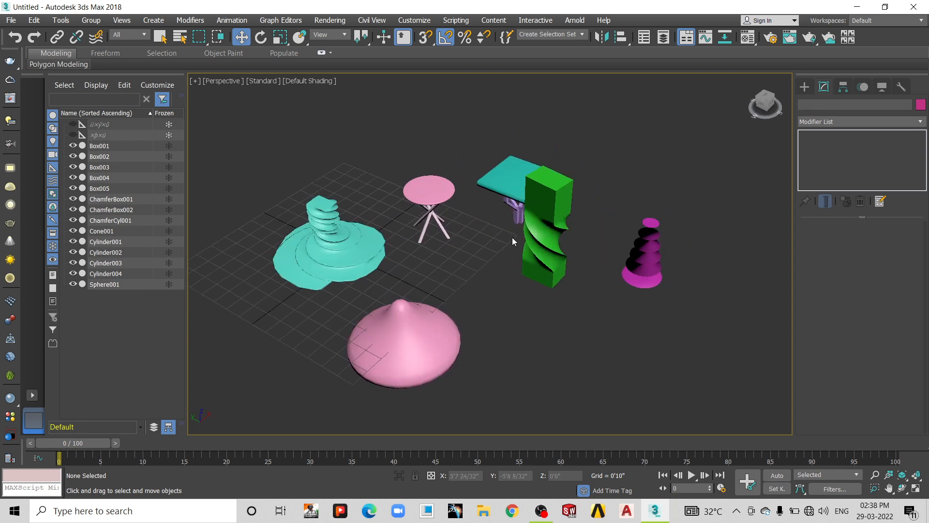